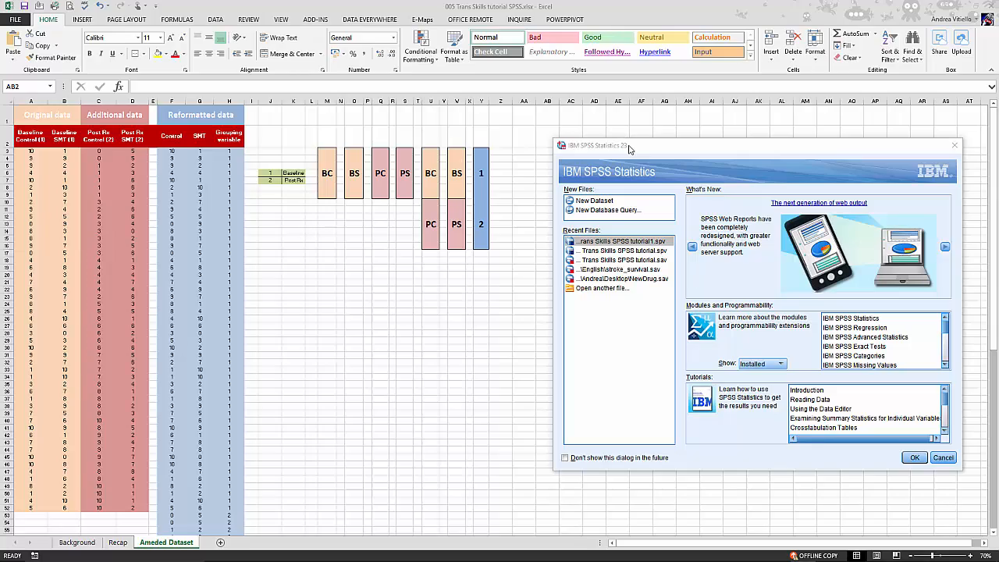
Create a new dataset from the SPSS start dialog and reposition its Data Editor window.
{"action": "left_click", "coordinate": [601, 201]}
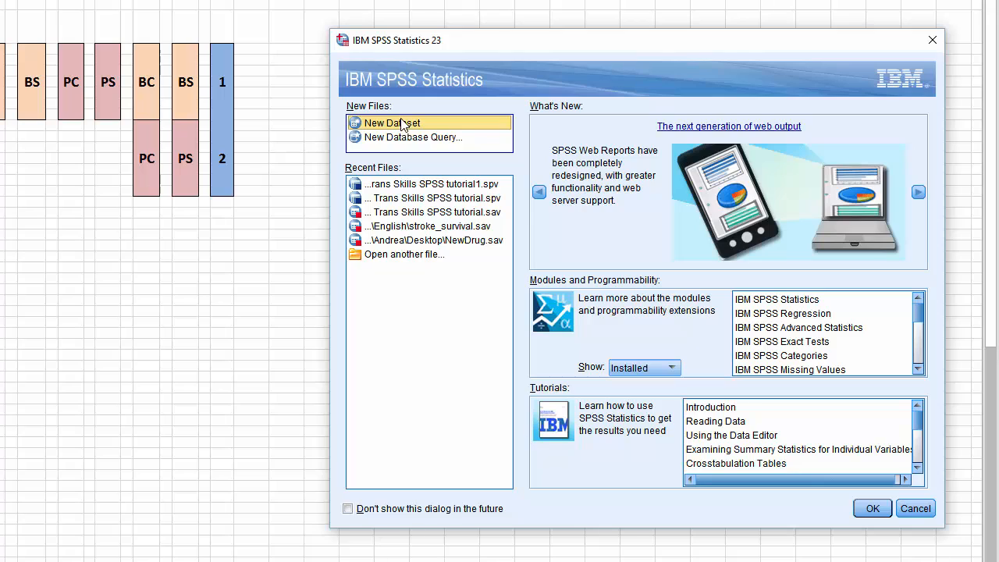
{"action": "left_click", "coordinate": [413, 125]}
{"action": "left_click", "coordinate": [872, 509]}
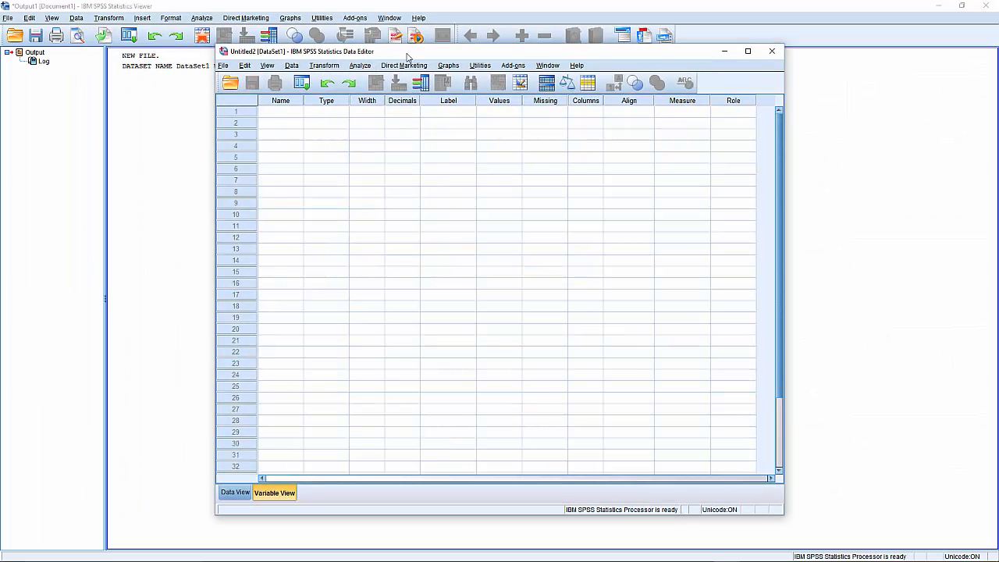
{"action": "left_click_drag", "start_coordinate": [410, 55], "coordinate": [484, 64]}
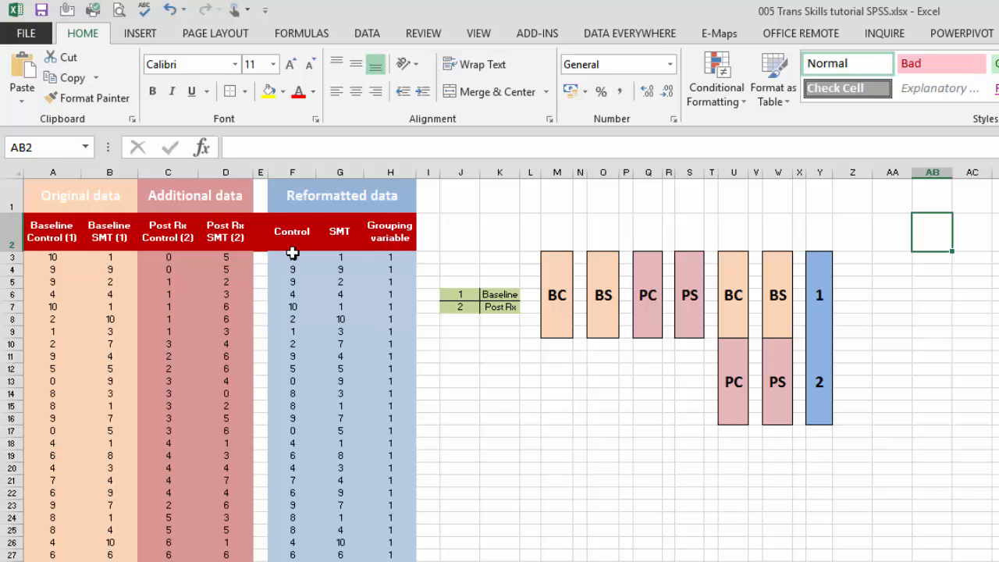
In the Excel workbook, copy all reformatted data values for Control, SMT and Grouping variable, from F3 through row 102, without the headers.
{"action": "left_click_drag", "start_coordinate": [294, 256], "coordinate": [423, 561]}
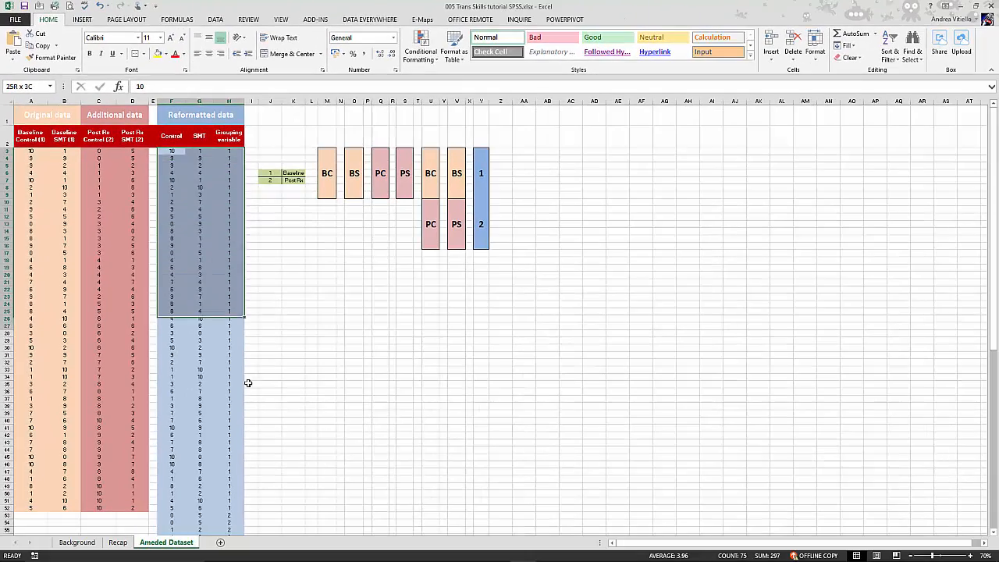
{"action": "left_click_drag", "start_coordinate": [247, 382], "coordinate": [232, 524]}
{"action": "right_click", "coordinate": [222, 428]}
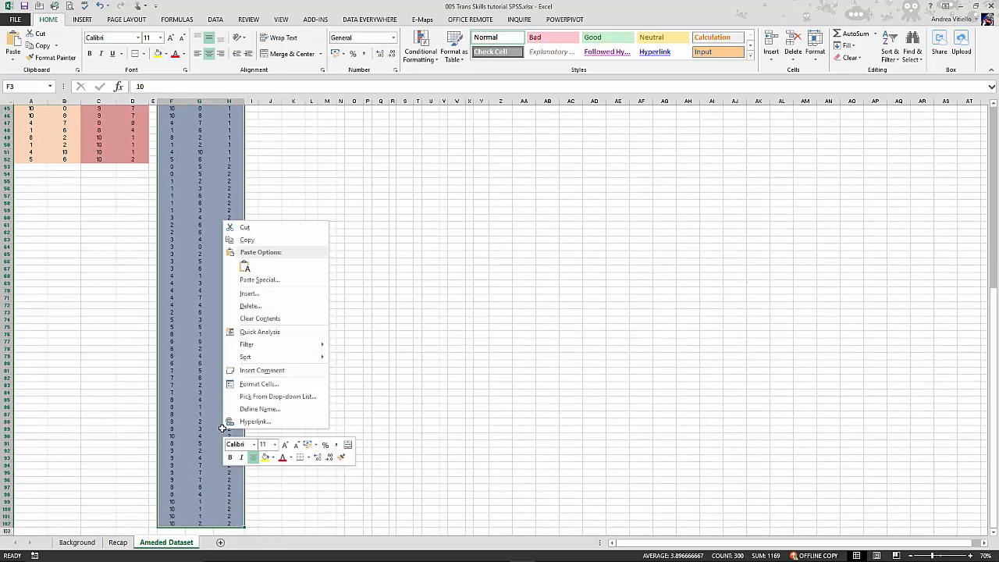
{"action": "left_click", "coordinate": [252, 242]}
{"action": "scroll", "coordinate": [252, 243], "scroll_direction": "up", "scroll_amount": 12}
{"action": "scroll", "coordinate": [252, 243], "scroll_direction": "up", "scroll_amount": 3}
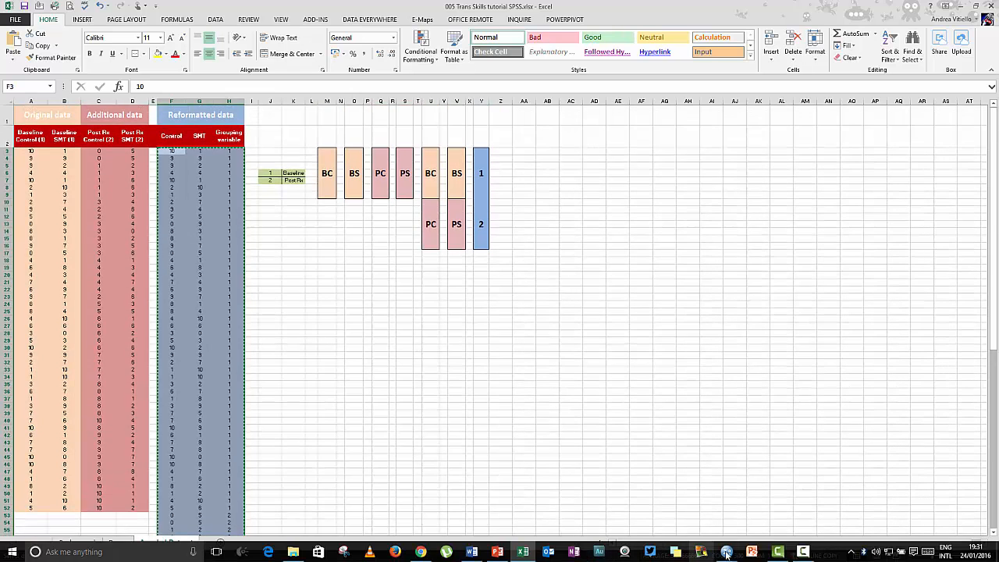
Switch to the SPSS Data Editor and paste the copied values into its data grid, starting at the first cell.
{"action": "mouse_move", "coordinate": [729, 554]}
{"action": "left_click", "coordinate": [704, 501]}
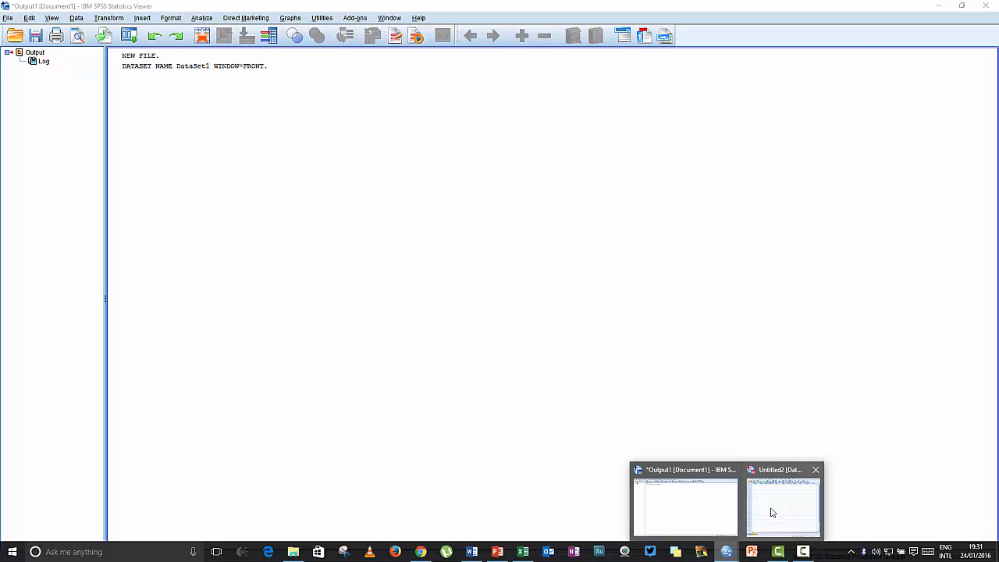
{"action": "left_click", "coordinate": [771, 511]}
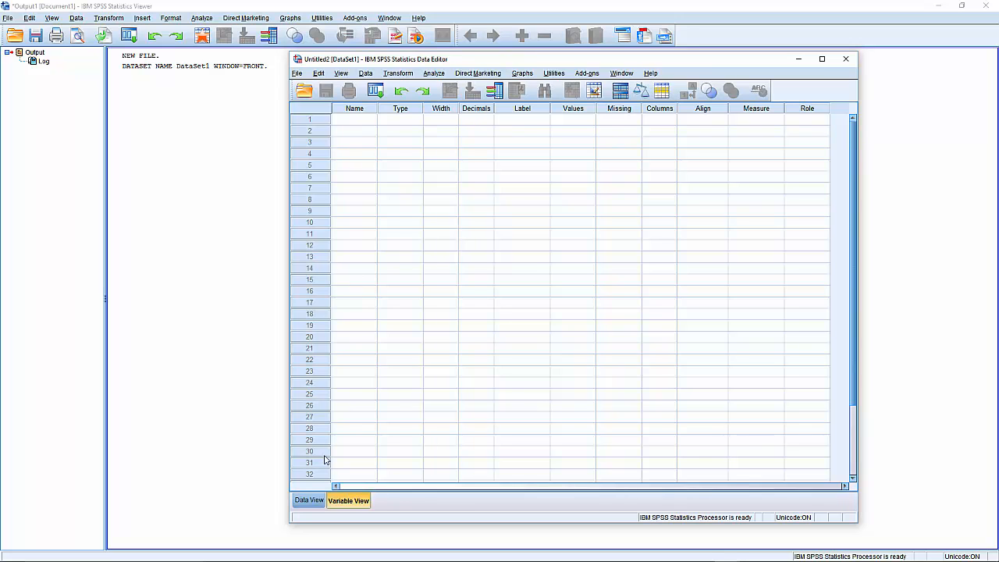
{"action": "left_click", "coordinate": [309, 501]}
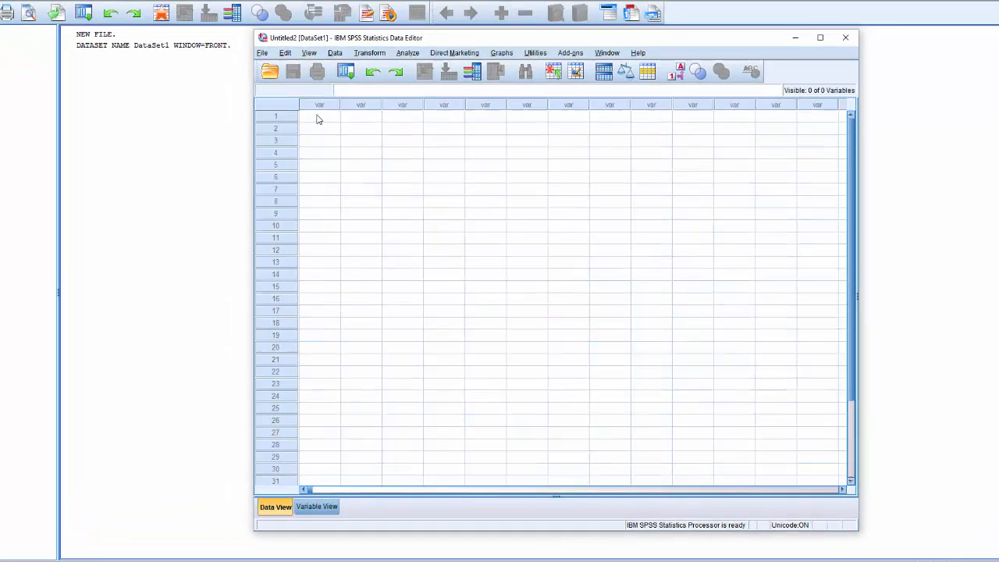
{"action": "left_click", "coordinate": [318, 117]}
{"action": "right_click", "coordinate": [318, 116]}
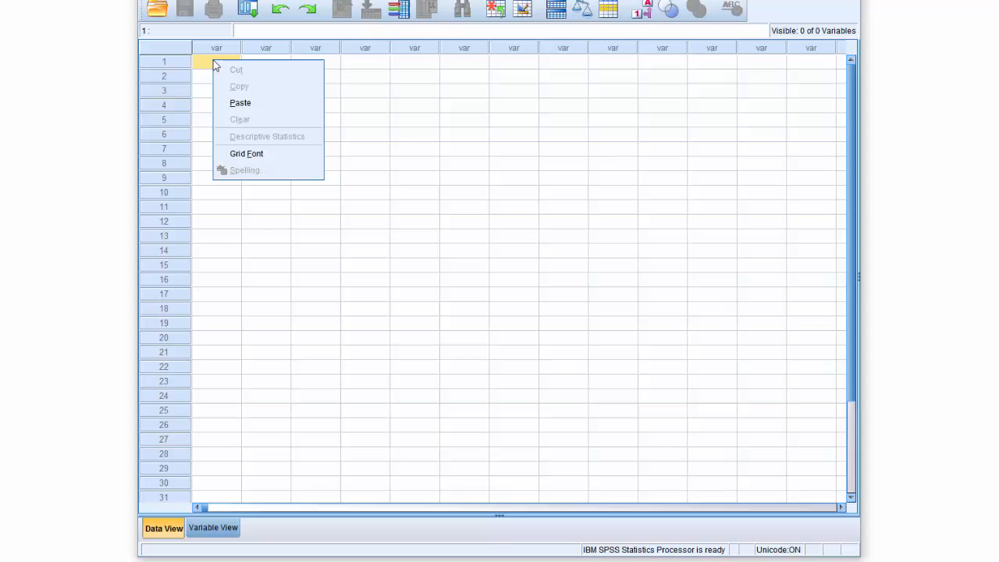
{"action": "left_click", "coordinate": [238, 104]}
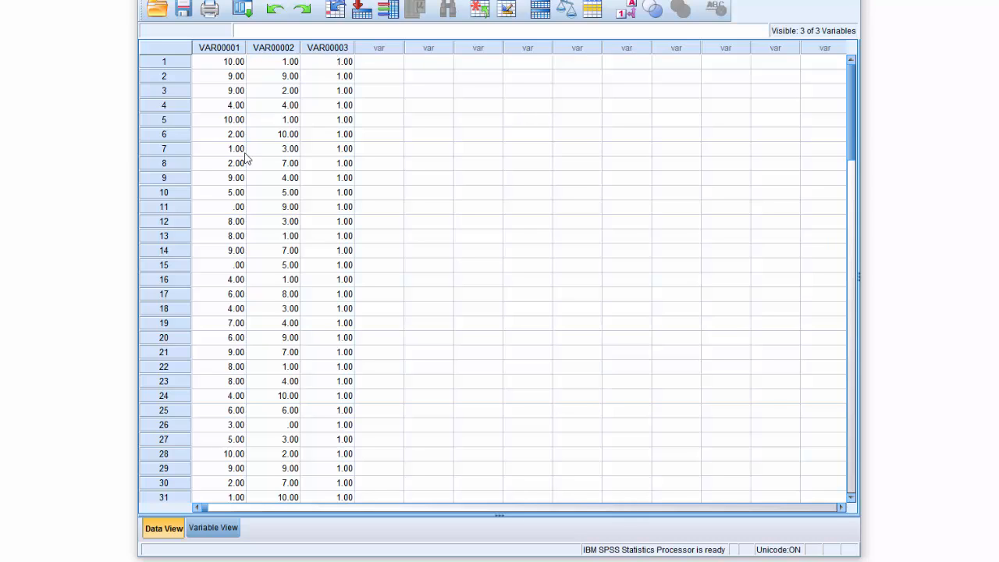
Rename the three pasted variables Control, SMT and Group in the variable definitions.
{"action": "left_click", "coordinate": [229, 529]}
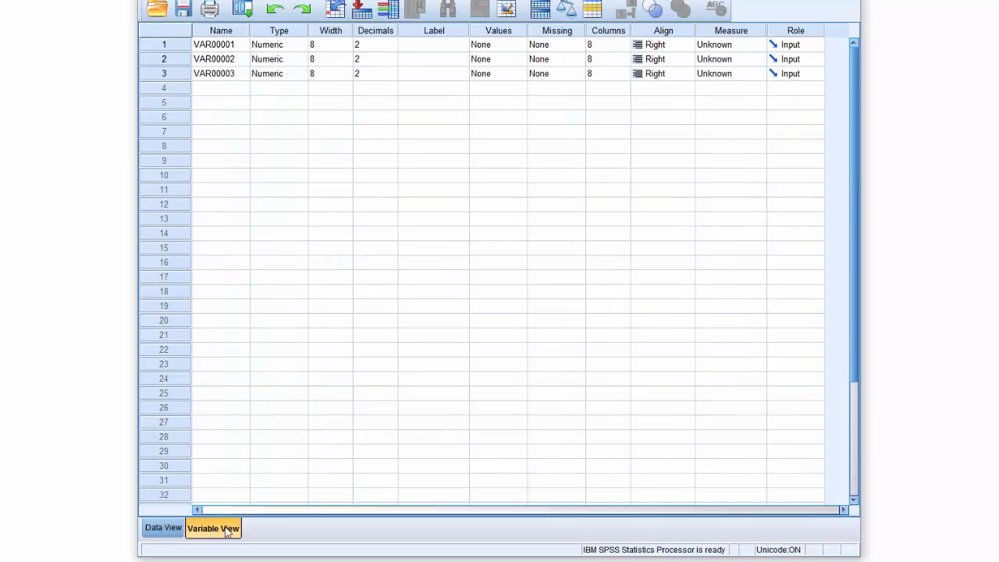
{"action": "left_click", "coordinate": [221, 47]}
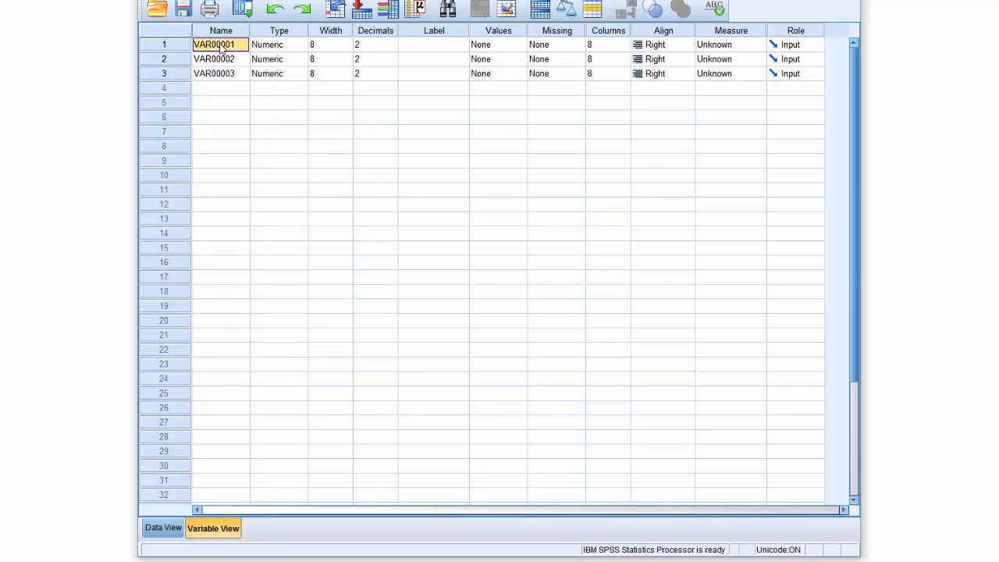
{"action": "type", "text": "COntrol"}
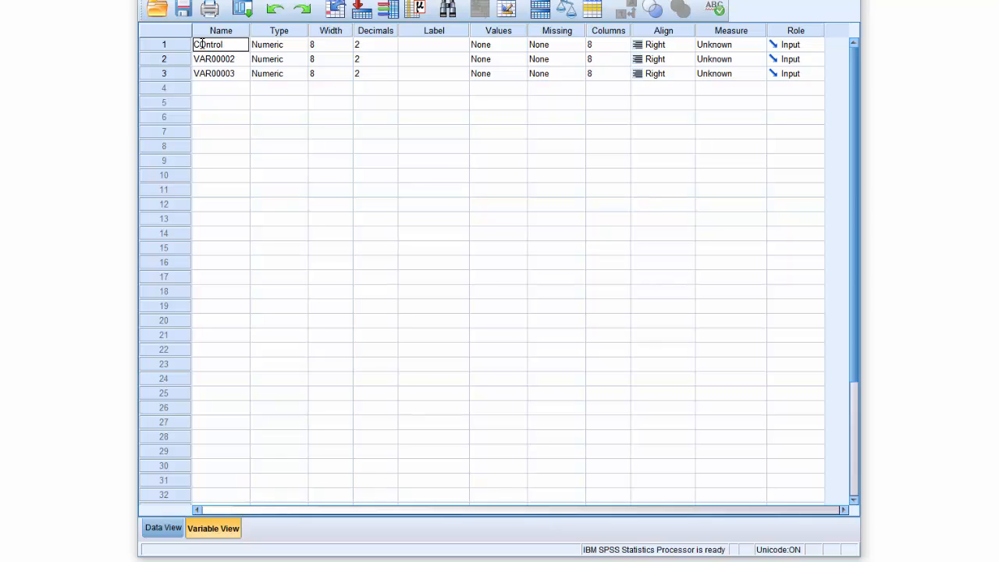
{"action": "left_click_drag", "start_coordinate": [200, 44], "coordinate": [206, 45]}
{"action": "type", "text": "o"}
{"action": "left_click", "coordinate": [211, 61]}
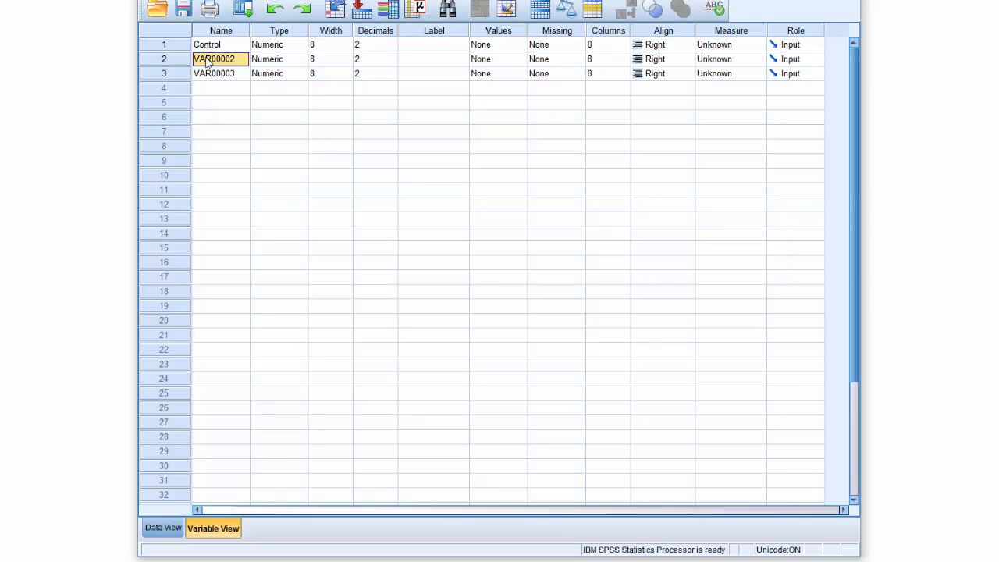
{"action": "type", "text": "SMT"}
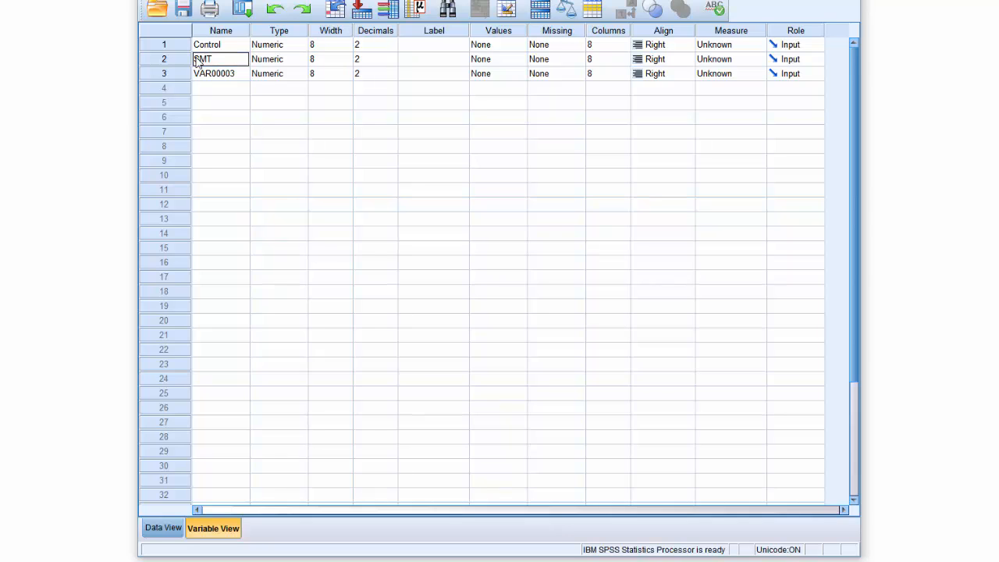
{"action": "left_click", "coordinate": [209, 75]}
{"action": "type", "text": "G"}
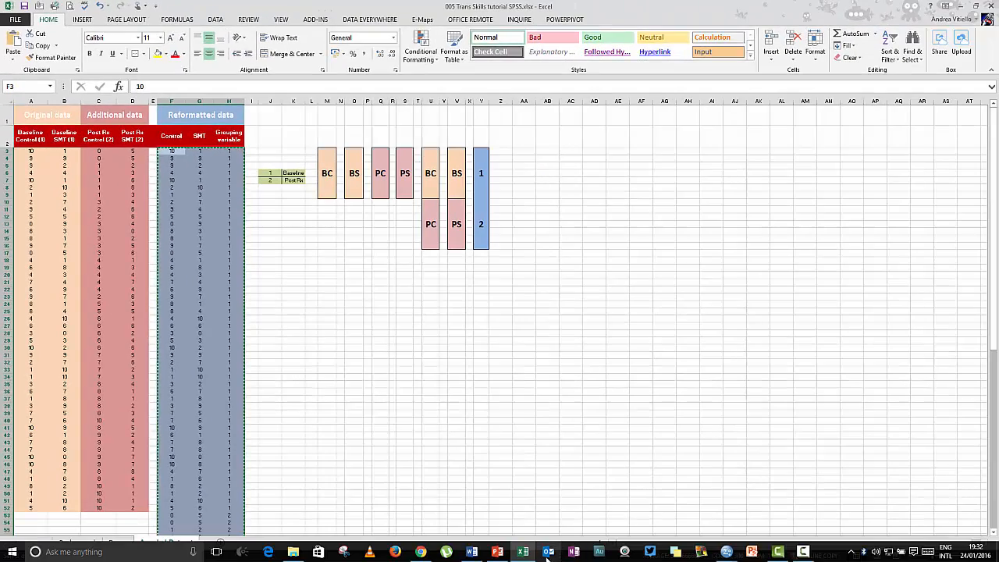
Return to the SPSS Data Editor and set the decimals to 0 for the Control, SMT and Group variables.
{"action": "mouse_move", "coordinate": [726, 551]}
{"action": "left_click", "coordinate": [702, 522]}
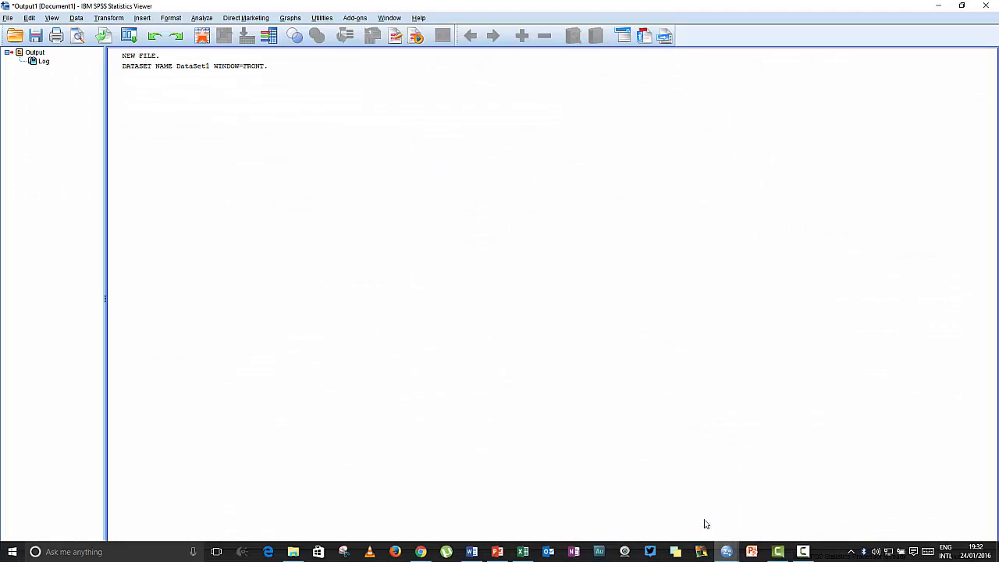
{"action": "left_click", "coordinate": [803, 507]}
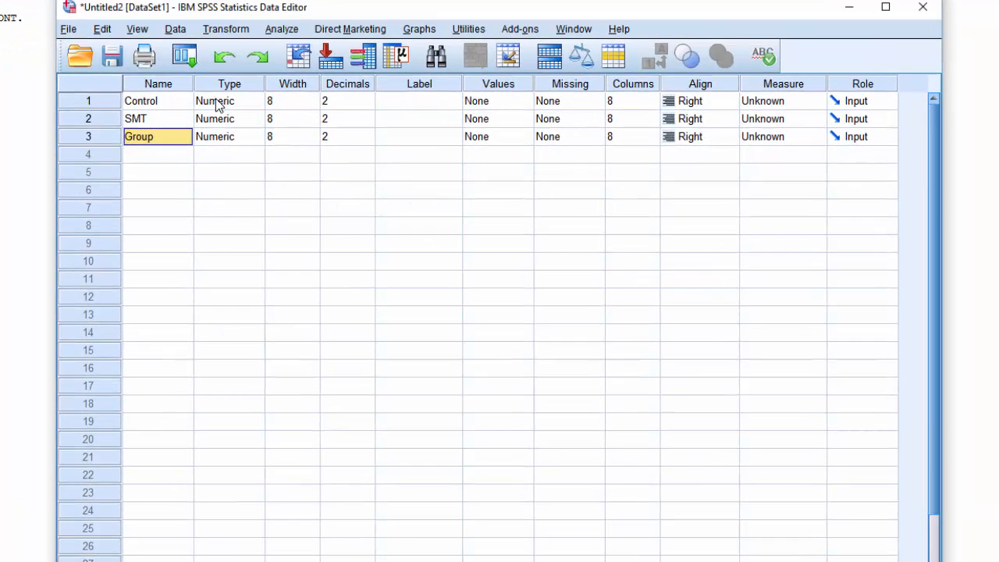
{"action": "left_click", "coordinate": [344, 99]}
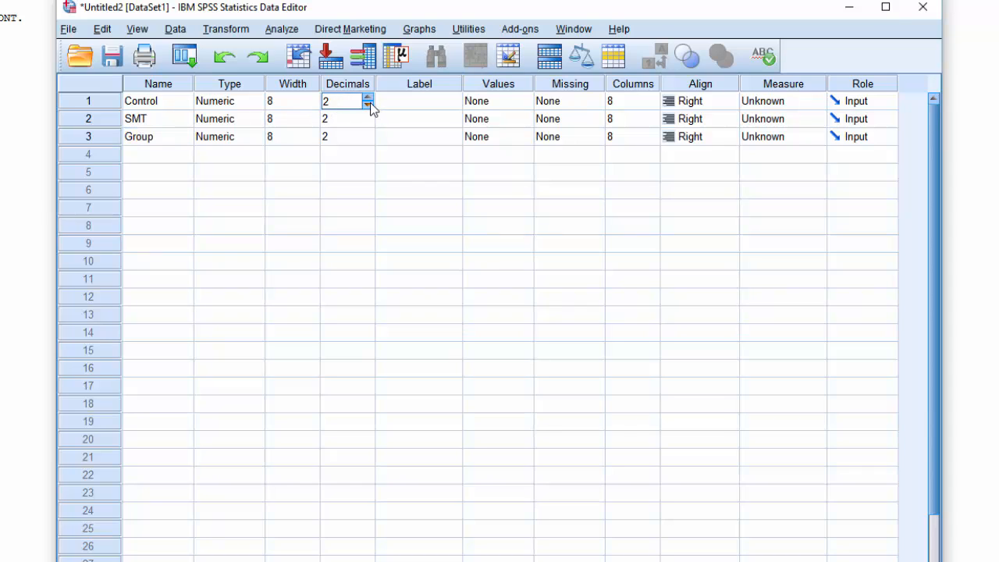
{"action": "left_click", "coordinate": [369, 104]}
{"action": "left_click", "coordinate": [368, 104]}
{"action": "left_click", "coordinate": [364, 123]}
{"action": "left_click", "coordinate": [367, 123]}
{"action": "left_click", "coordinate": [346, 144]}
{"action": "left_click", "coordinate": [368, 141]}
{"action": "left_click", "coordinate": [368, 141]}
Give the Control variable the label "Control Group".
{"action": "left_click", "coordinate": [402, 100]}
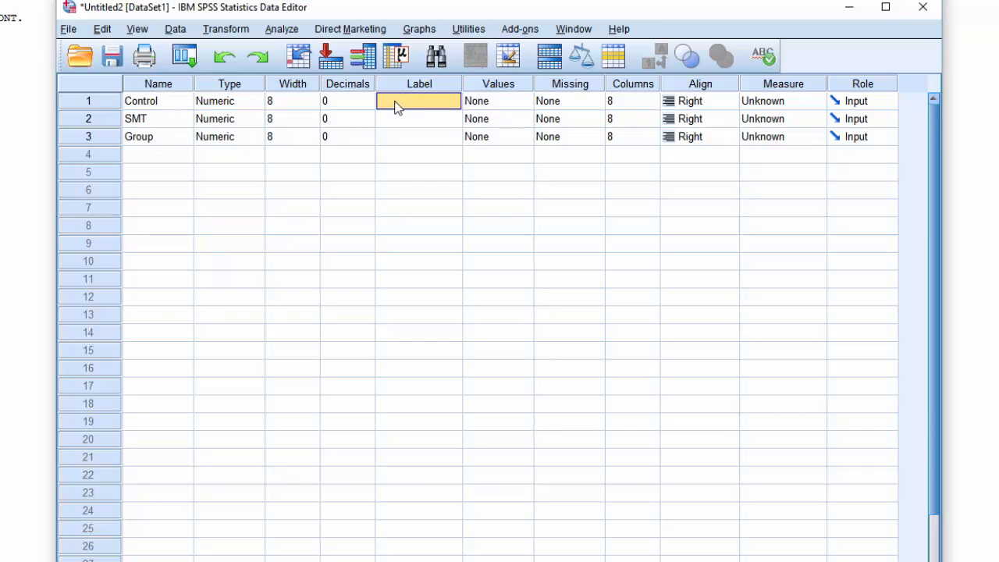
{"action": "type", "text": "Control Group"}
Give the second variable the label "SMT Group" and make sure its name reads SMT.
{"action": "left_click", "coordinate": [425, 119]}
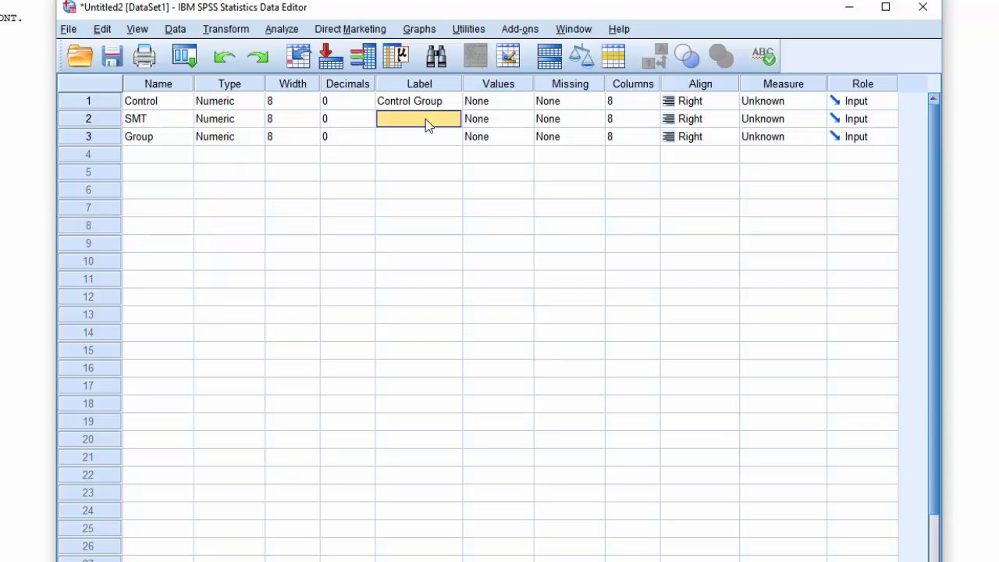
{"action": "type", "text": "SMT"}
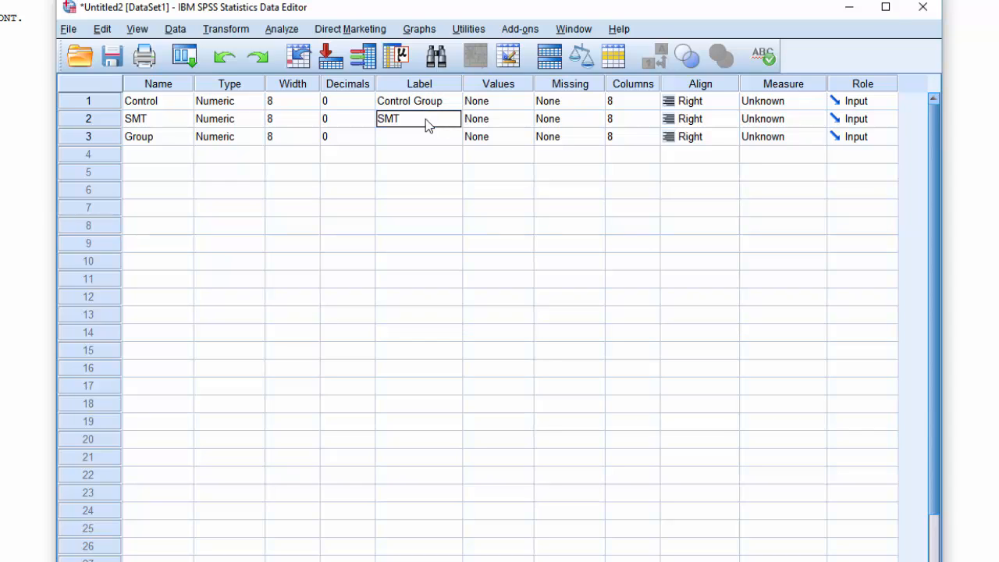
{"action": "key", "text": "Home"}
{"action": "type", "text": "G"}
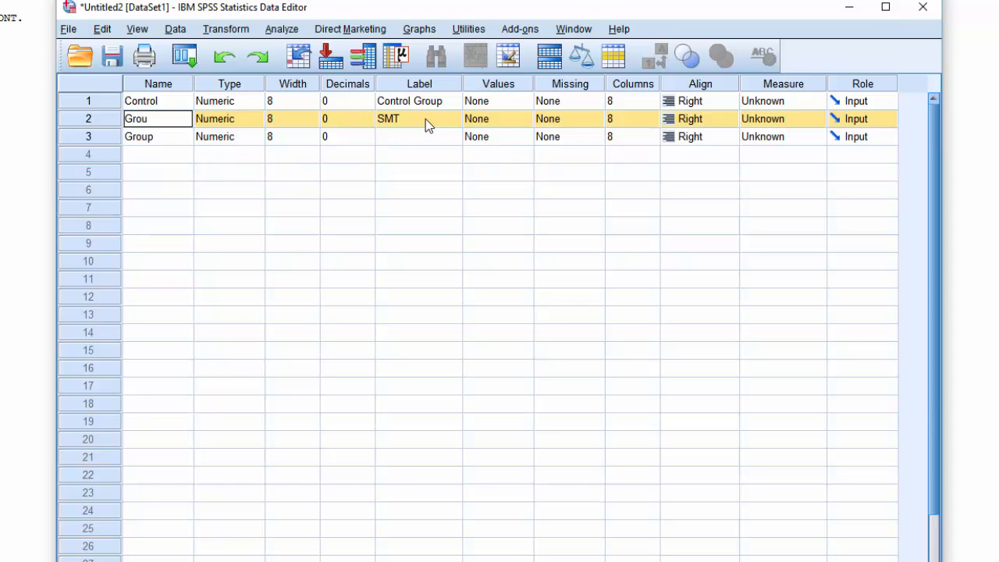
{"action": "left_click", "coordinate": [425, 119]}
{"action": "left_click", "coordinate": [425, 118]}
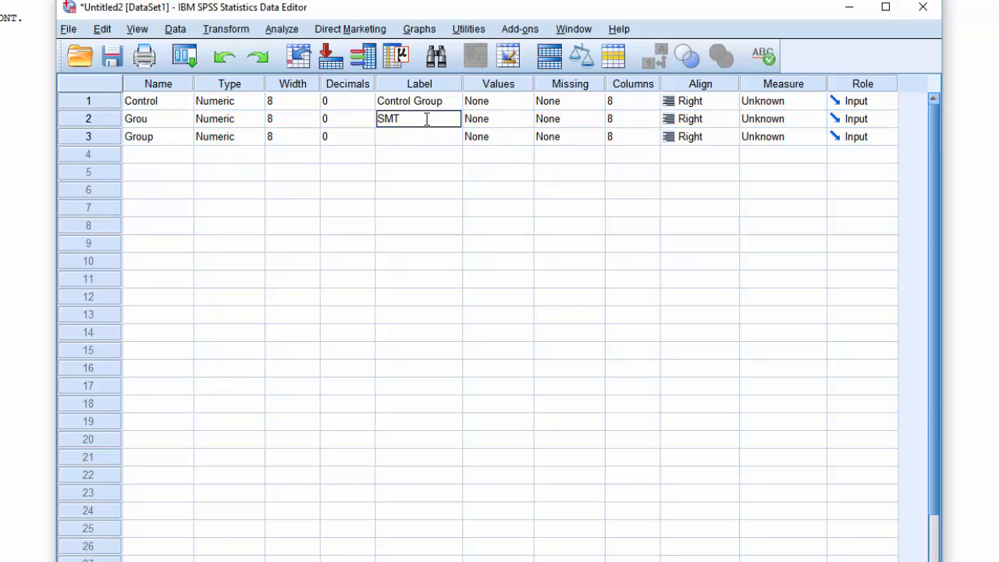
{"action": "type", "text": "Group"}
{"action": "left_click", "coordinate": [148, 119]}
{"action": "left_click", "coordinate": [150, 118]}
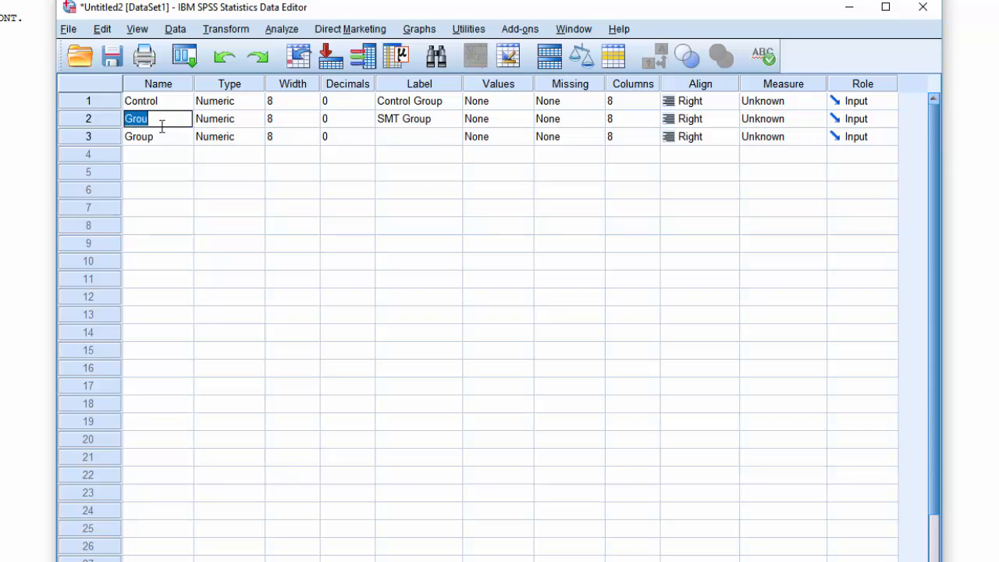
{"action": "type", "text": "SMT"}
Give the third variable the label "Group".
{"action": "left_click", "coordinate": [397, 138]}
{"action": "left_click", "coordinate": [397, 138]}
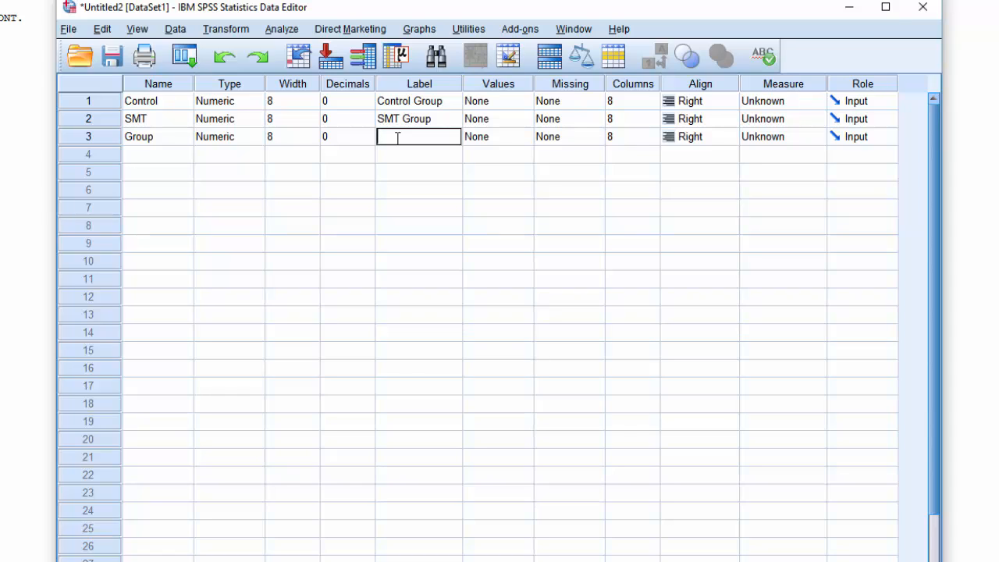
{"action": "type", "text": "Group"}
Check the code key for the grouping variable in the Excel workbook, then return to the SPSS Data Editor.
{"action": "left_click", "coordinate": [571, 102]}
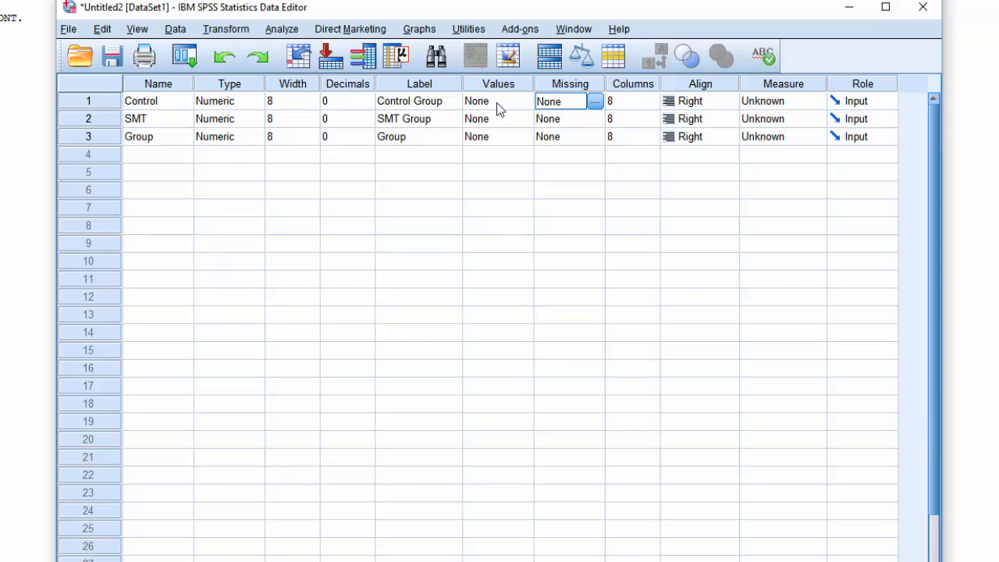
{"action": "left_click", "coordinate": [487, 144]}
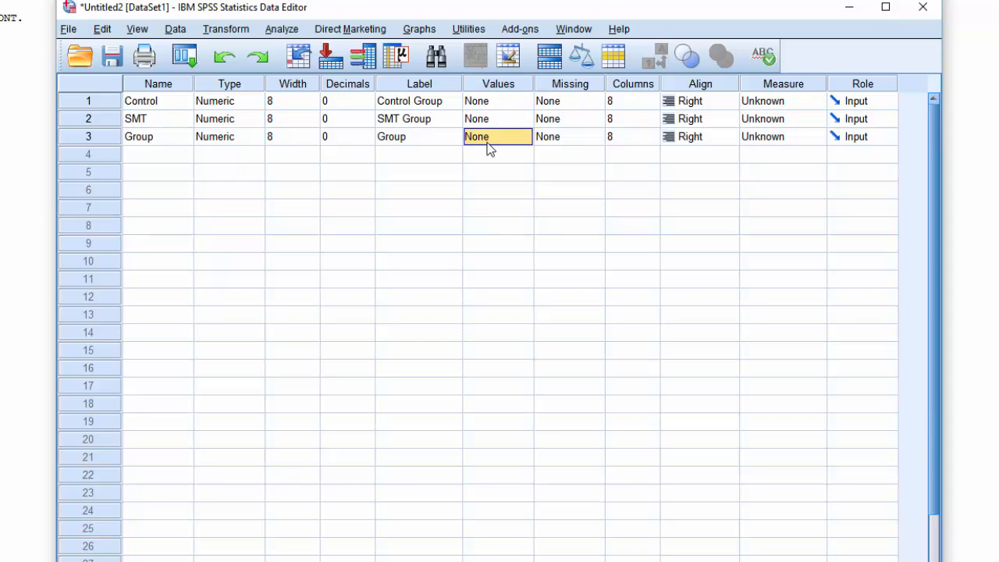
{"action": "left_click", "coordinate": [514, 144]}
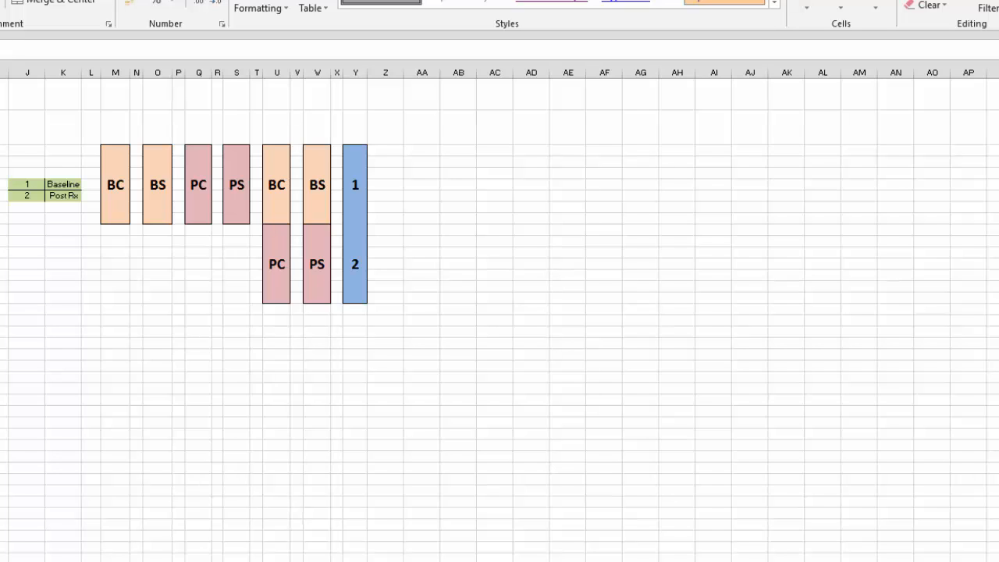
{"action": "key", "text": "alt+Tab"}
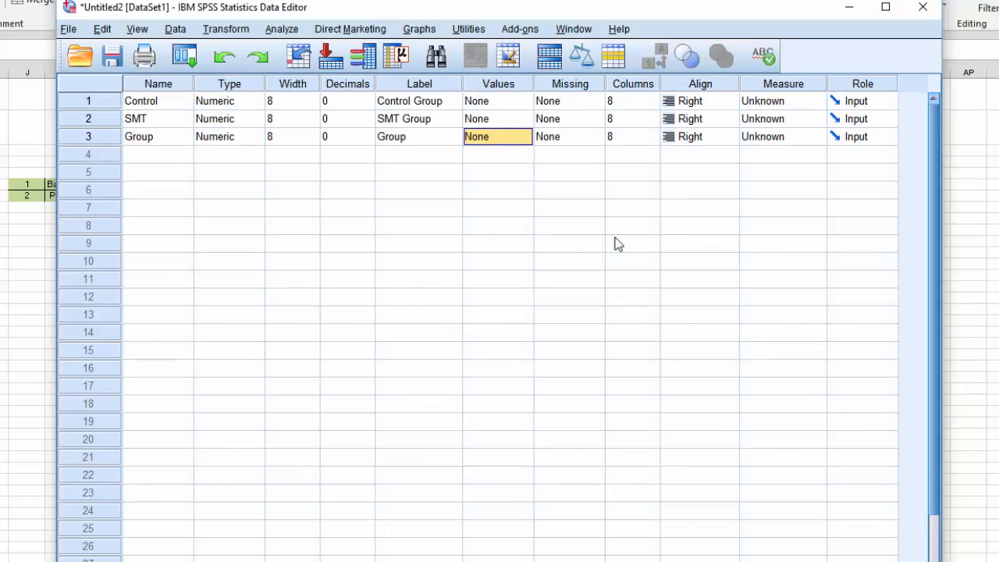
{"action": "key", "text": "alt+Tab"}
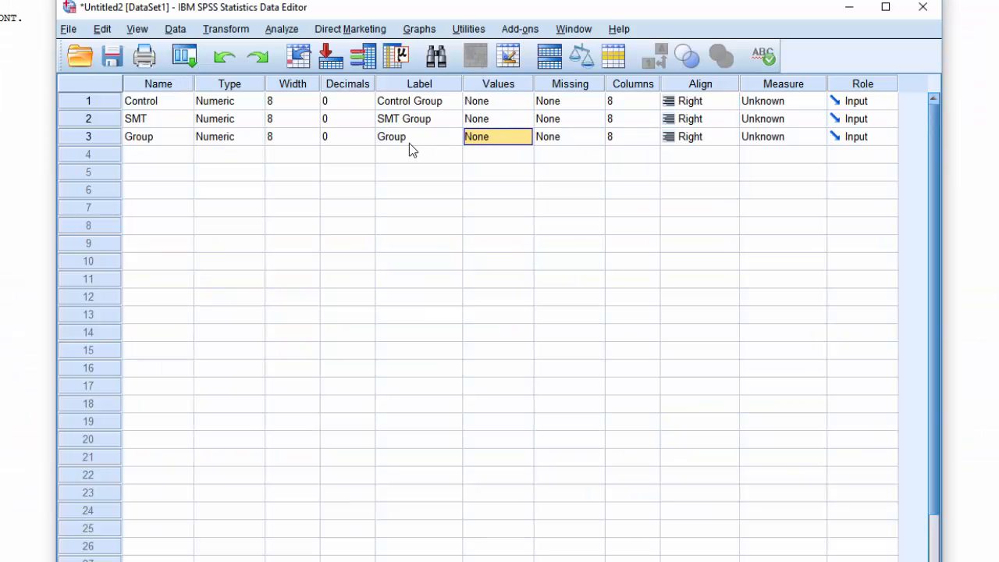
Rename the Group variable Intervention and change its label to "Intervention".
{"action": "left_click", "coordinate": [403, 147]}
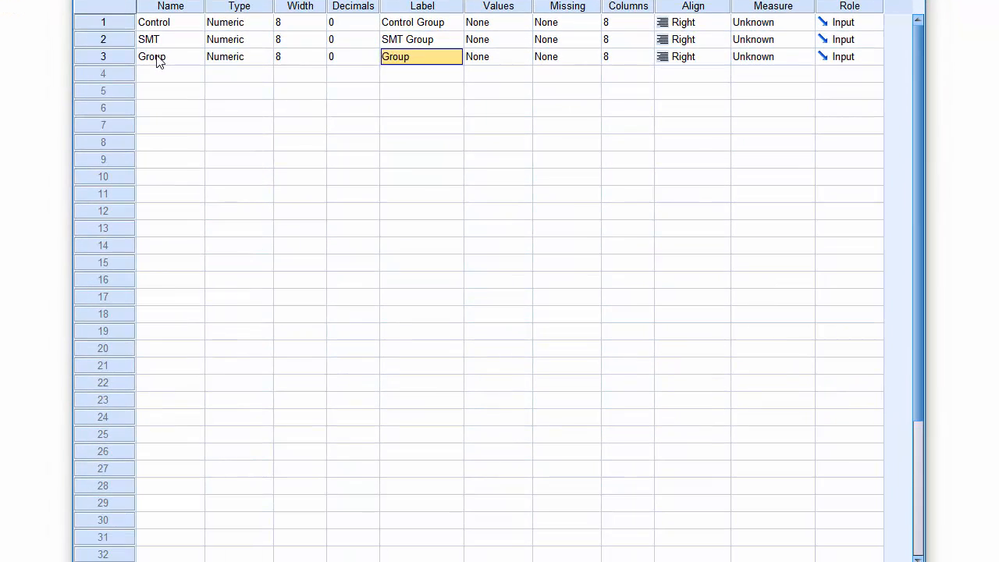
{"action": "left_click", "coordinate": [158, 62]}
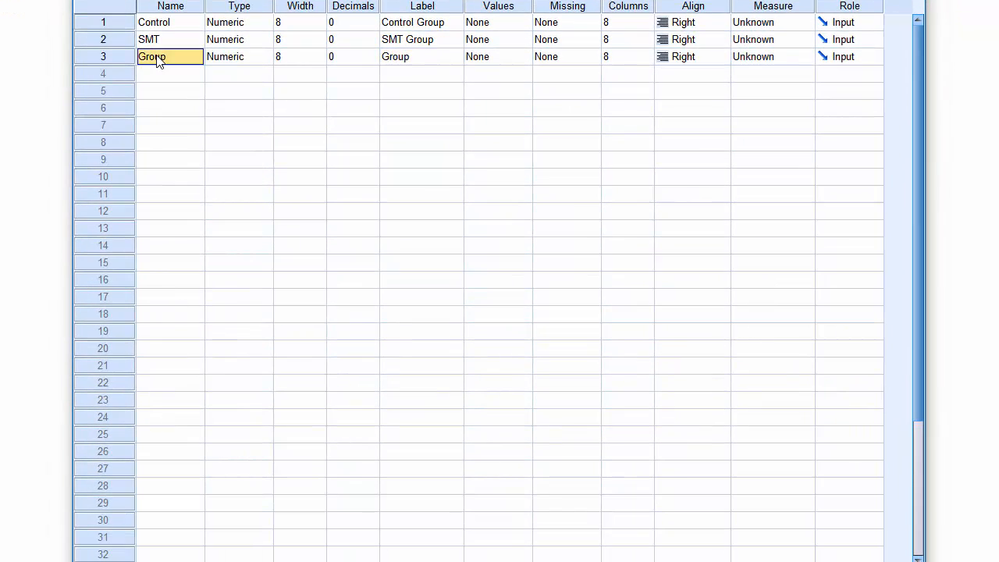
{"action": "type", "text": "Intervention"}
{"action": "left_click", "coordinate": [407, 62]}
{"action": "type", "text": "In"}
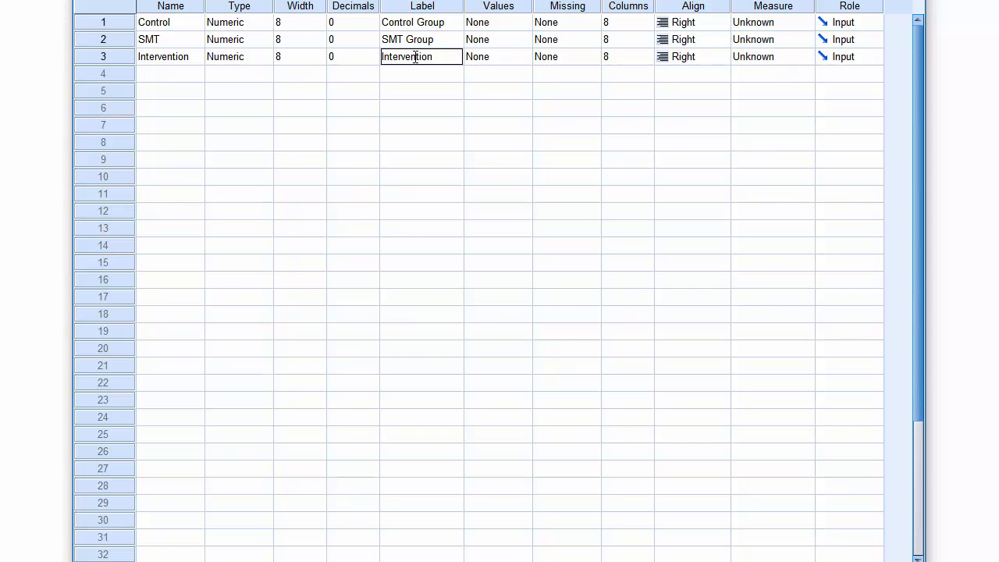
Add a value label to the Intervention variable that assigns "Basline" to the value 1.
{"action": "left_click_drag", "start_coordinate": [436, 56], "coordinate": [380, 59]}
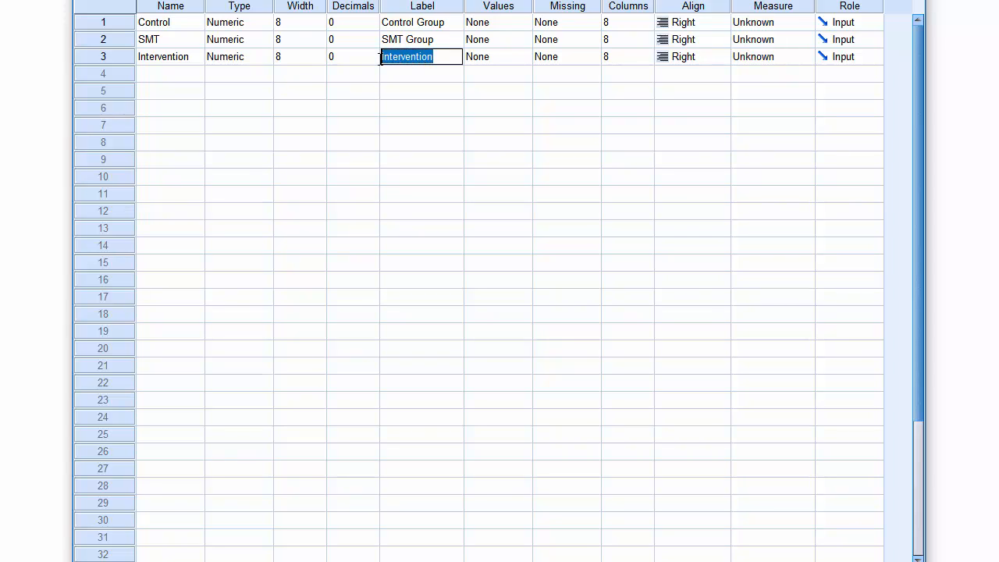
{"action": "left_click", "coordinate": [440, 56]}
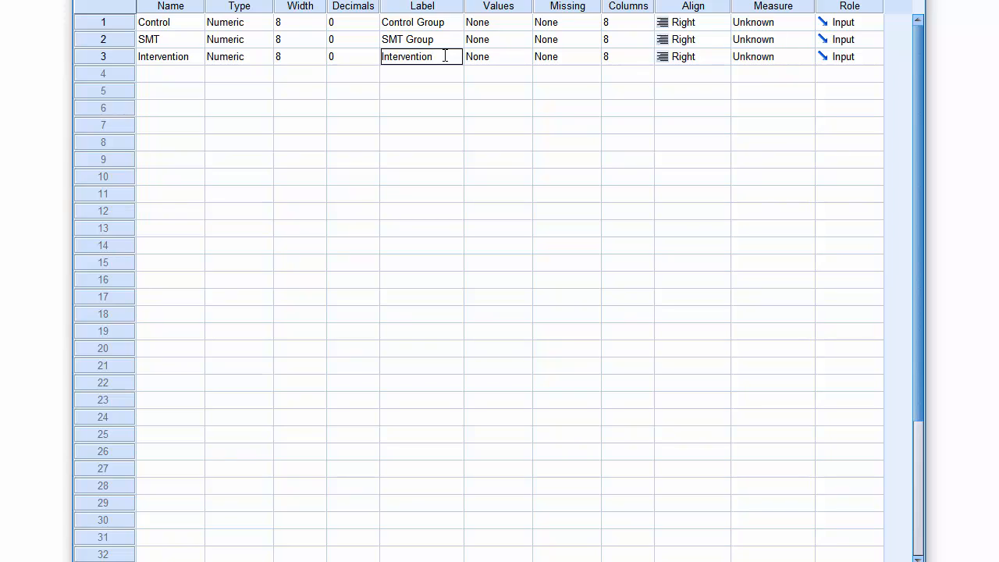
{"action": "left_click", "coordinate": [501, 60]}
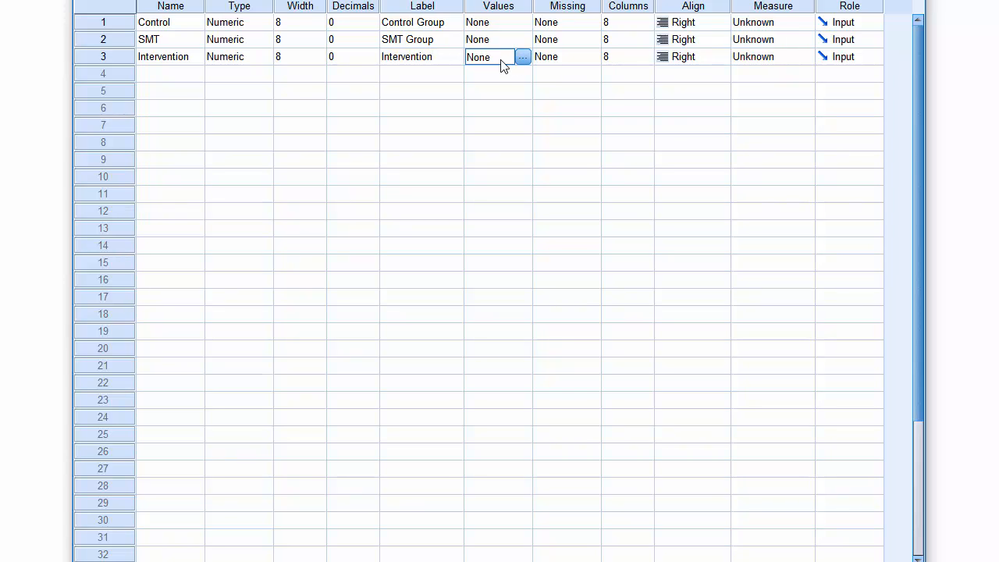
{"action": "left_click", "coordinate": [523, 58]}
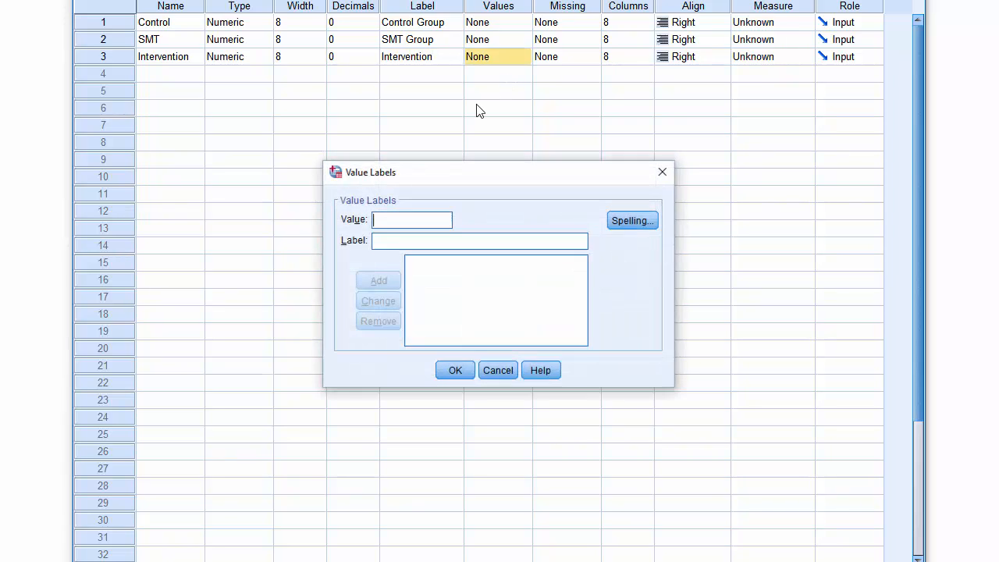
{"action": "type", "text": "1"}
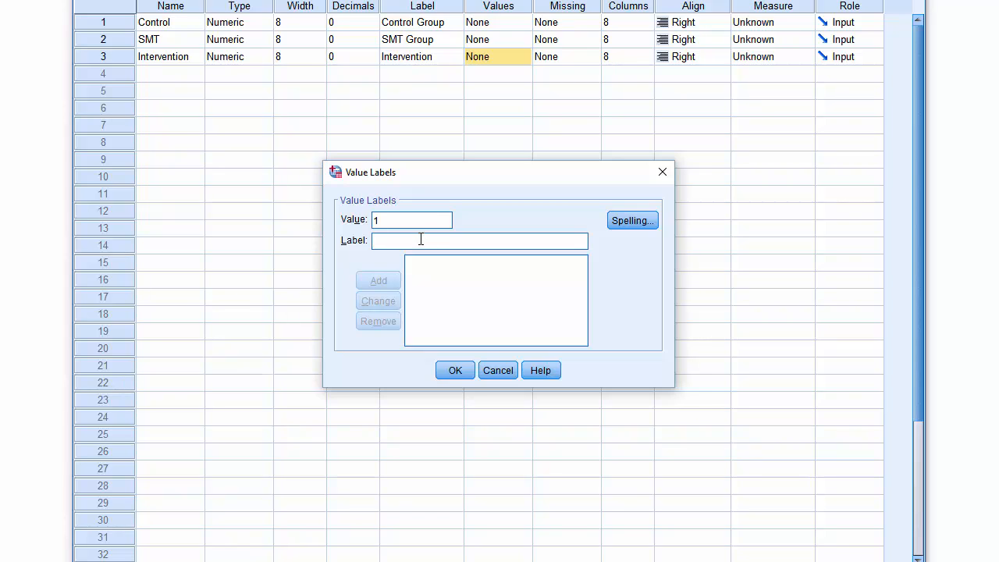
{"action": "type", "text": "Basline"}
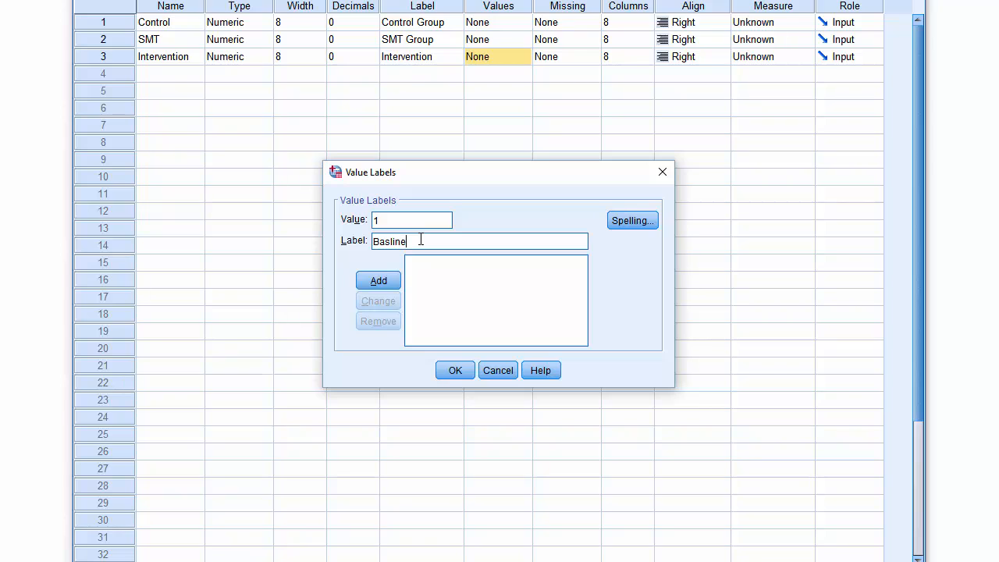
{"action": "left_click", "coordinate": [392, 282]}
{"action": "left_click", "coordinate": [449, 267]}
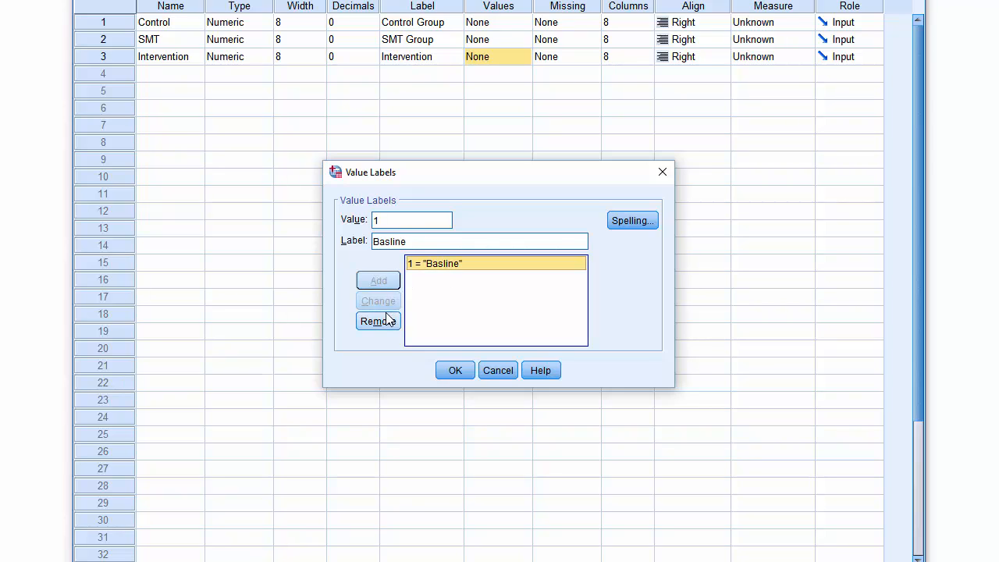
Spell-check the value labels, replace "Basline" with the suggestion "Baseline", and apply the labels.
{"action": "left_click", "coordinate": [635, 220]}
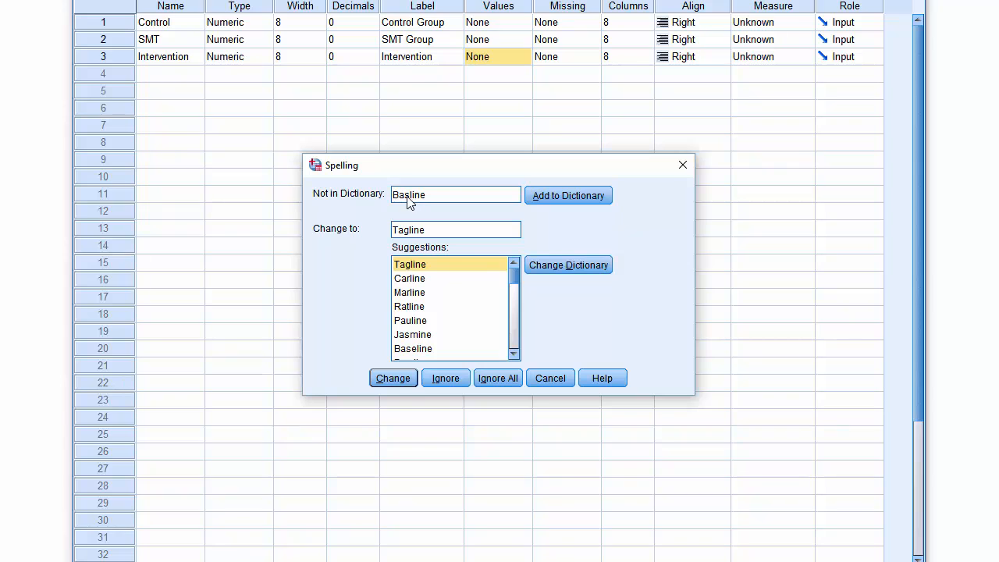
{"action": "left_click", "coordinate": [434, 351]}
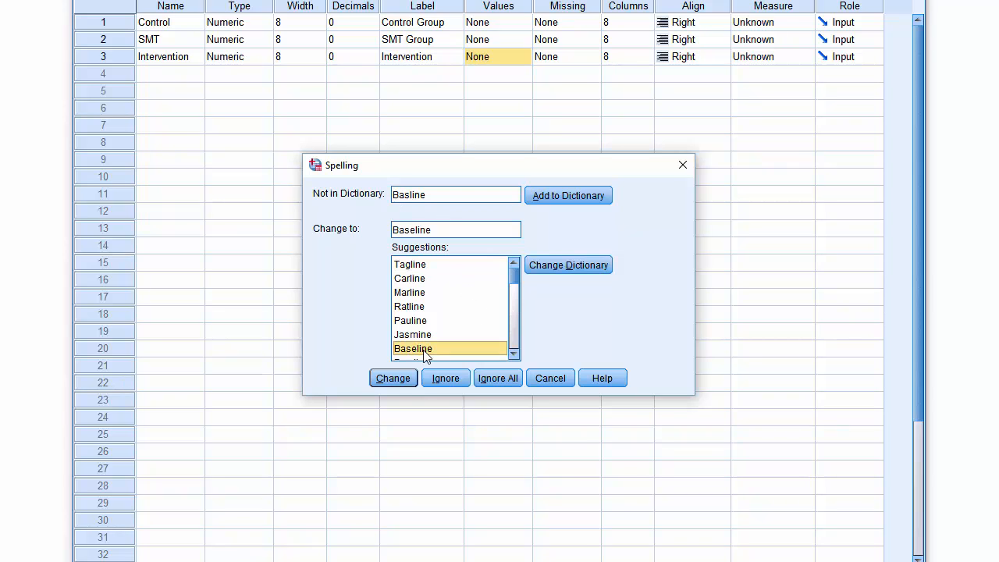
{"action": "left_click", "coordinate": [394, 378]}
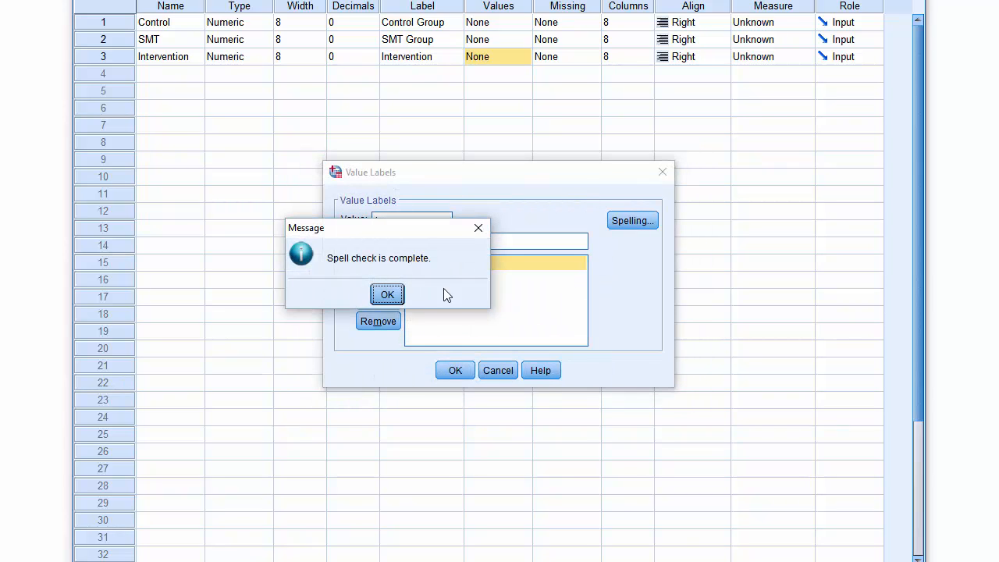
{"action": "left_click", "coordinate": [384, 295]}
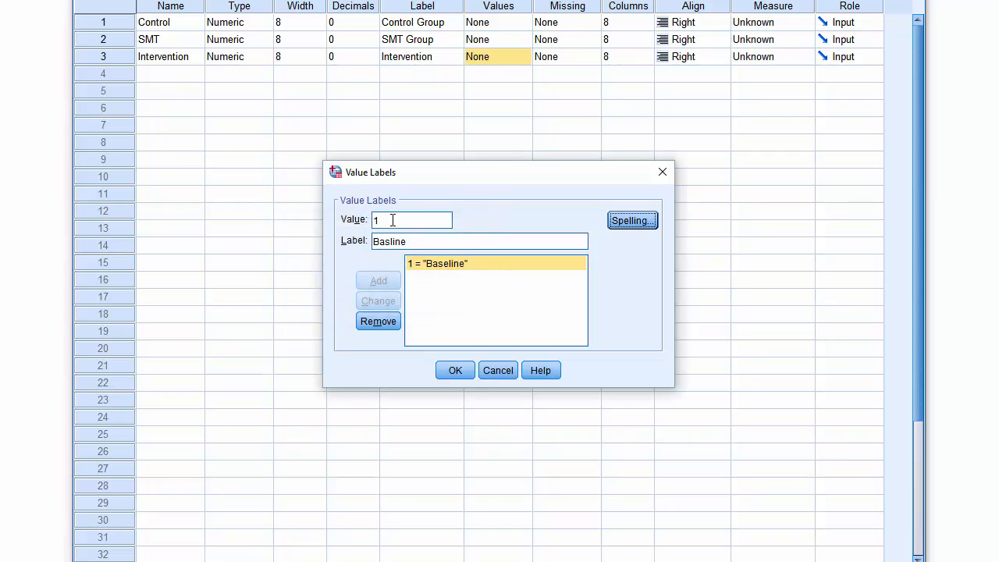
{"action": "left_click", "coordinate": [448, 370]}
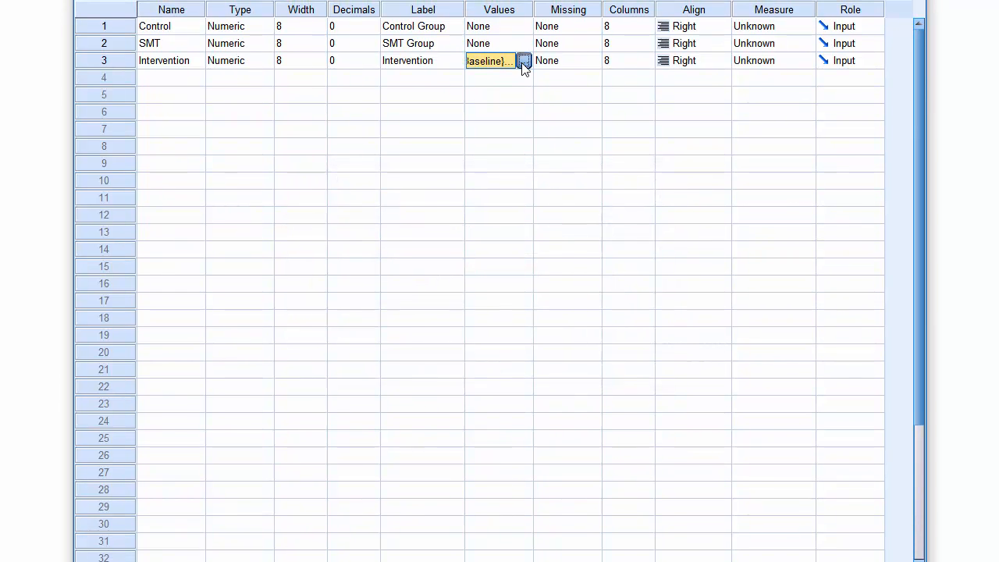
Add a second value label to the Intervention variable that assigns "Follow-up" to the value 2, and apply it.
{"action": "left_click", "coordinate": [523, 61]}
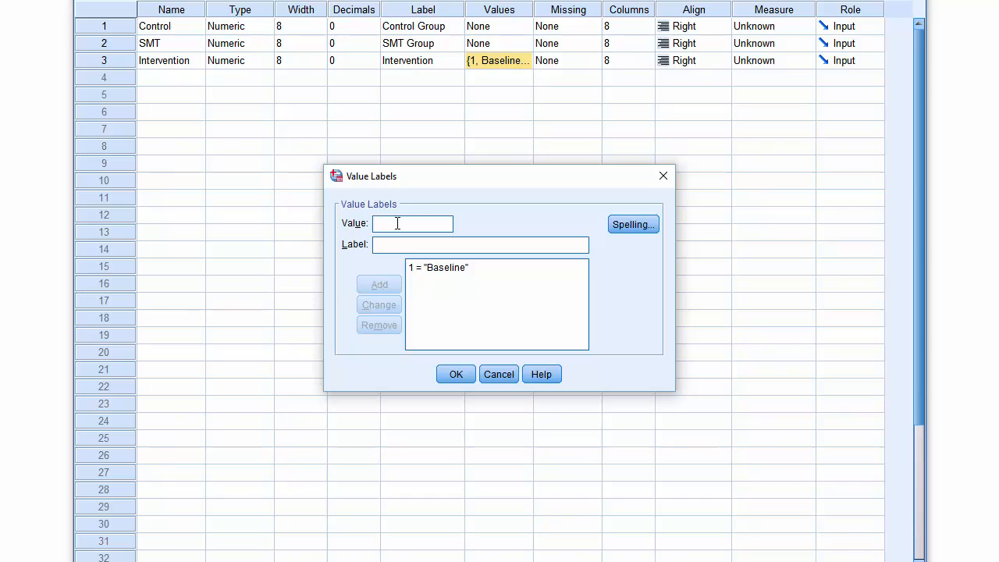
{"action": "type", "text": "2"}
{"action": "type", "text": "Follow"}
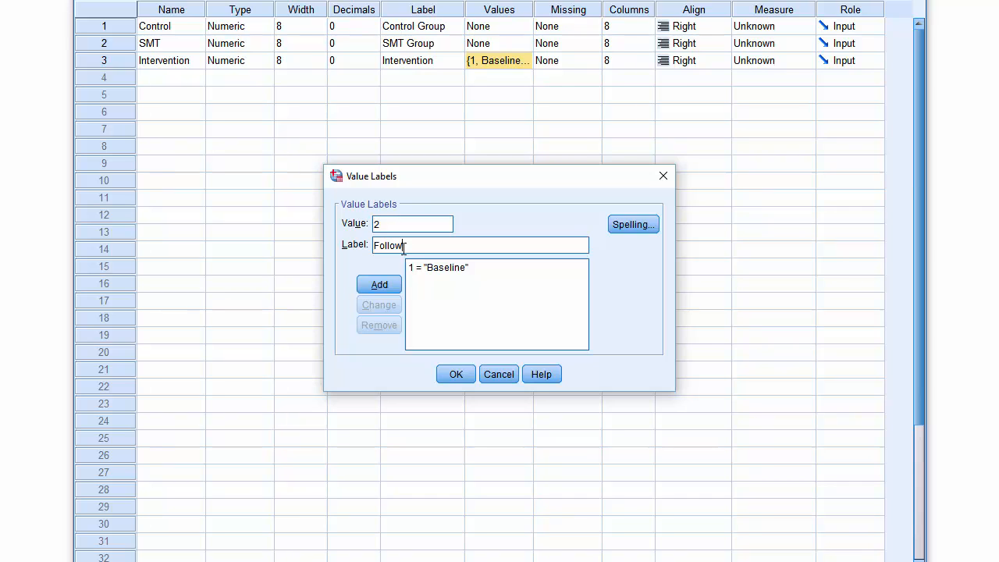
{"action": "type", "text": "u"}
{"action": "left_click", "coordinate": [381, 284]}
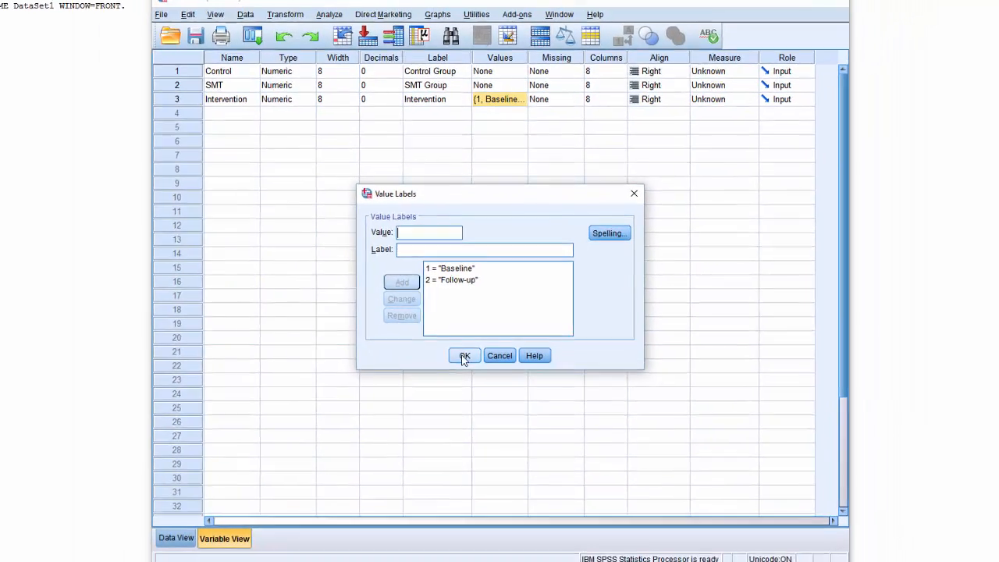
{"action": "left_click", "coordinate": [464, 356]}
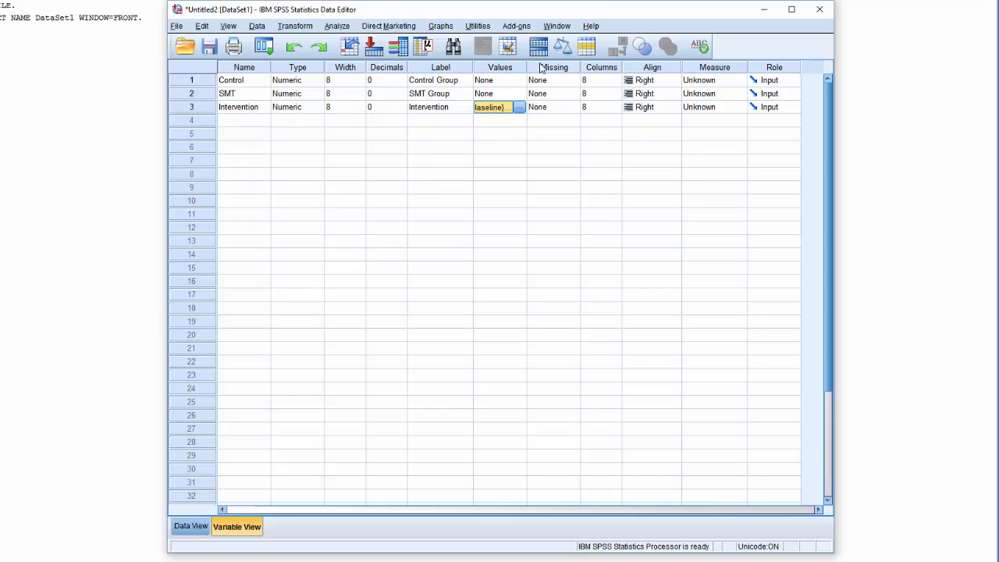
Set the measurement level to Scale for Control and SMT, and to Nominal for Intervention.
{"action": "left_click", "coordinate": [716, 81]}
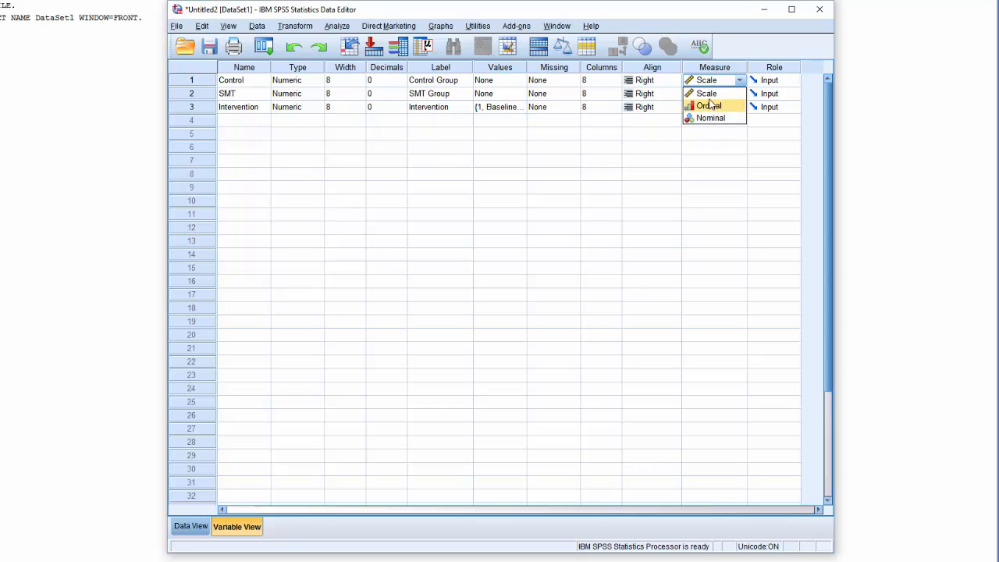
{"action": "left_click", "coordinate": [706, 93]}
{"action": "left_click", "coordinate": [712, 93]}
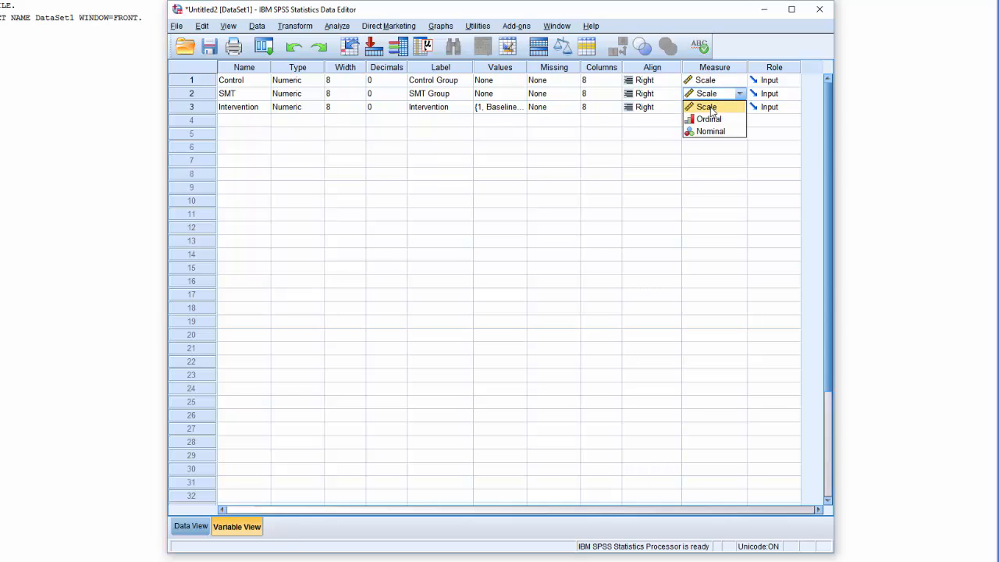
{"action": "left_click", "coordinate": [710, 107]}
{"action": "left_click", "coordinate": [707, 109]}
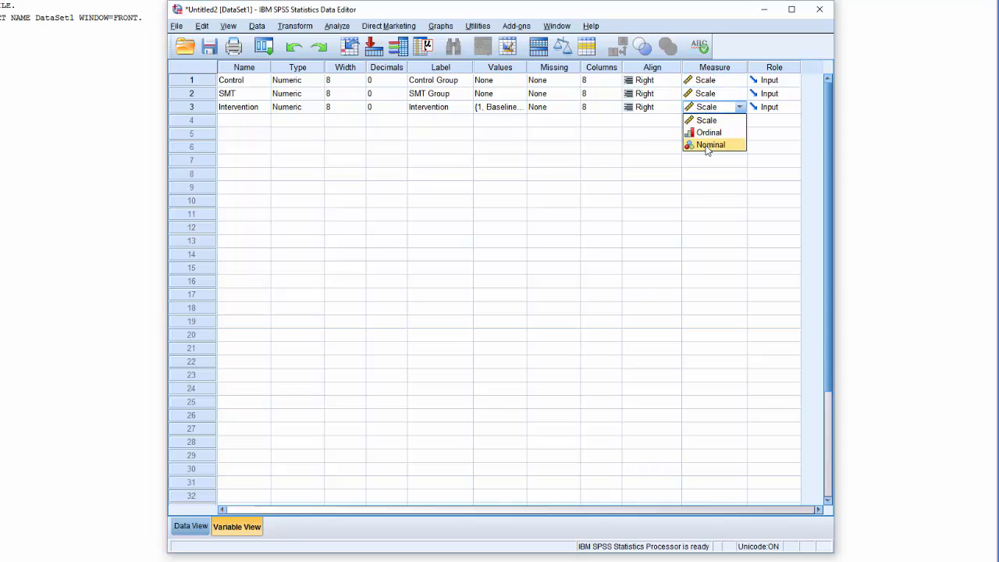
{"action": "left_click", "coordinate": [708, 145]}
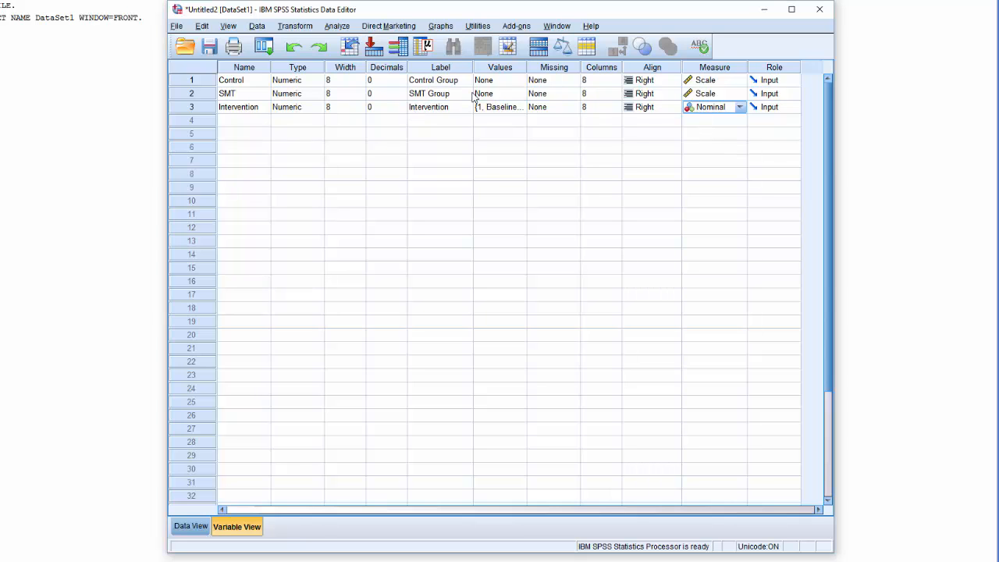
Show the dataset's data values and move the Data Editor window aside to uncover the output viewer.
{"action": "left_click", "coordinate": [195, 526]}
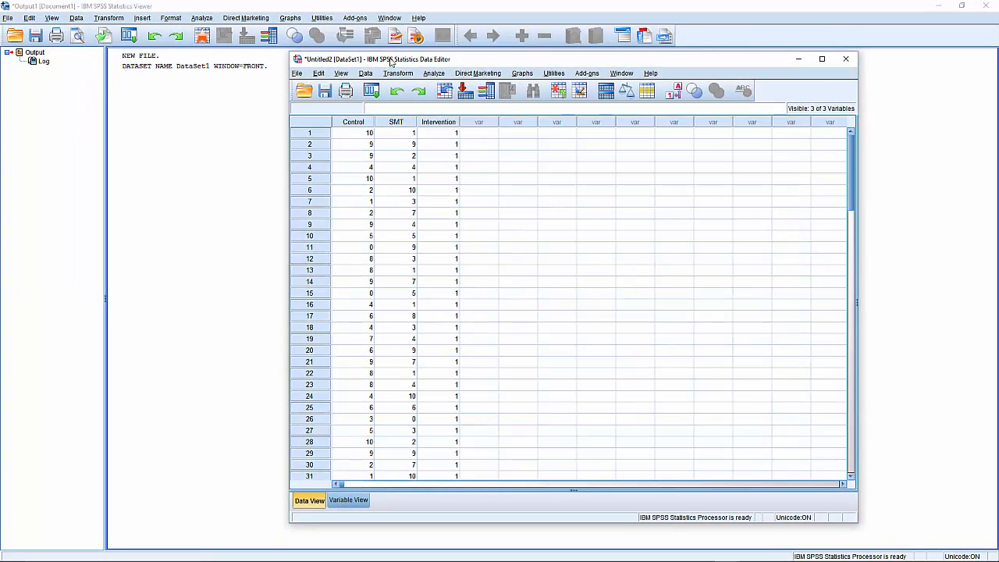
{"action": "left_click_drag", "start_coordinate": [391, 62], "coordinate": [526, 61]}
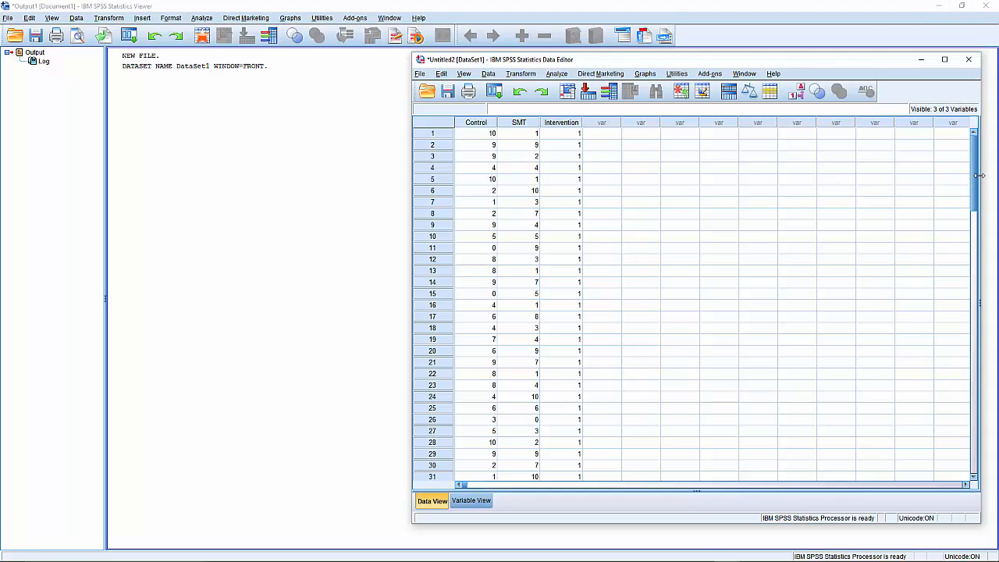
{"action": "mouse_move", "coordinate": [722, 61]}
{"action": "left_mouse_down"}
{"action": "mouse_move", "coordinate": [780, 65]}
{"action": "mouse_move", "coordinate": [721, 64]}
{"action": "left_mouse_up"}
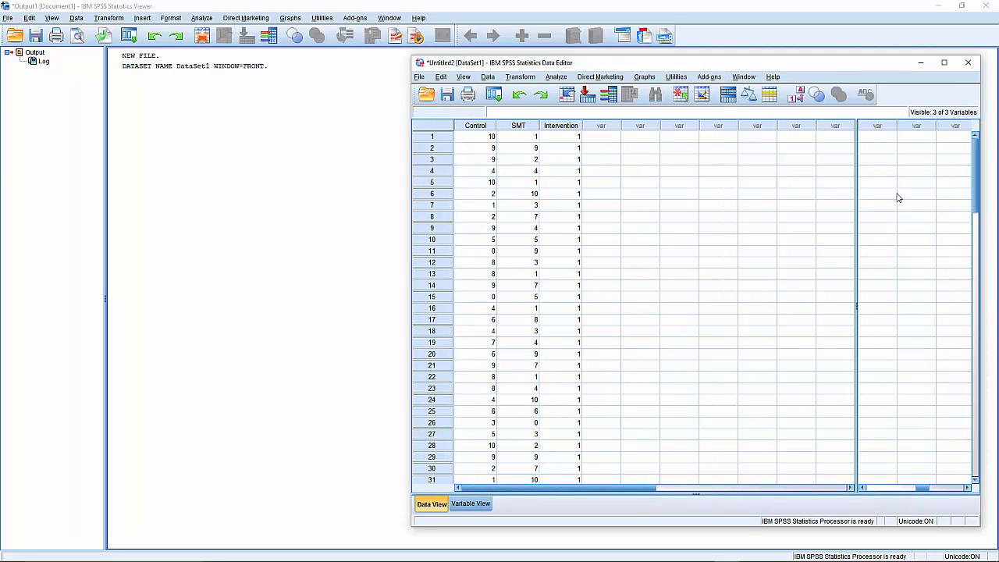
{"action": "left_click_drag", "start_coordinate": [979, 212], "coordinate": [788, 217]}
{"action": "left_click_drag", "start_coordinate": [650, 65], "coordinate": [818, 80]}
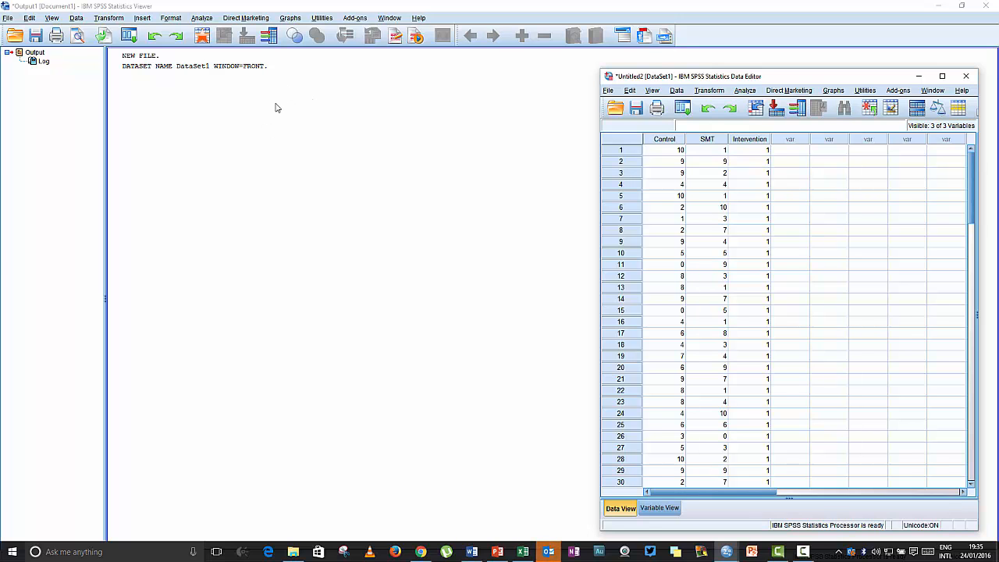
Start a Descriptives analysis and include the Control Group, SMT Group and Intervention variables.
{"action": "left_click", "coordinate": [202, 18]}
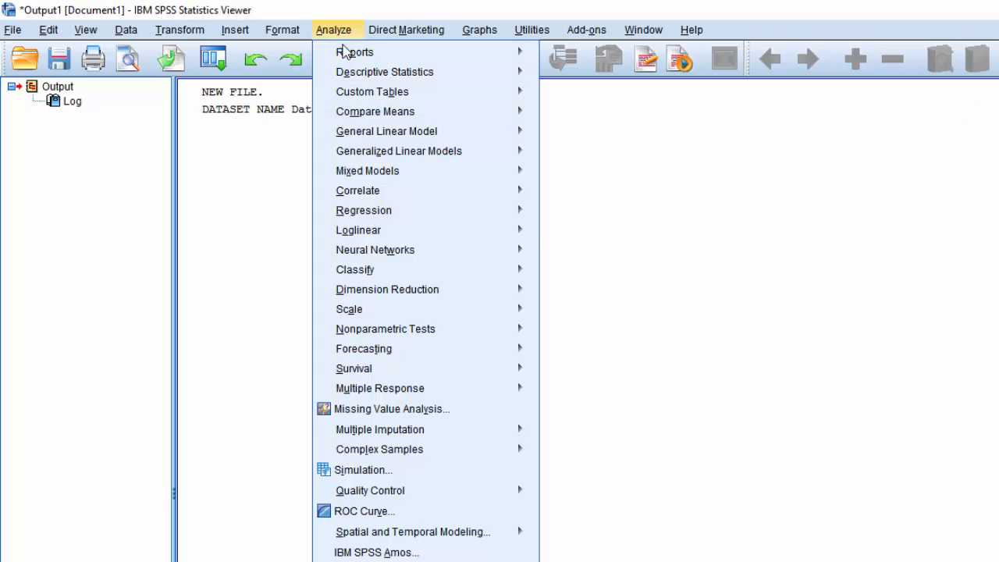
{"action": "mouse_move", "coordinate": [348, 72]}
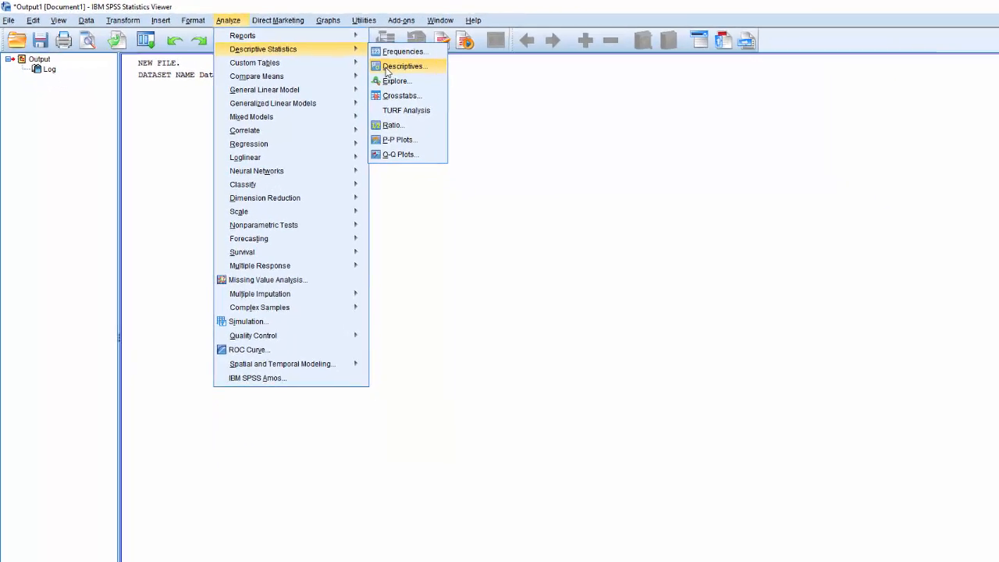
{"action": "left_click", "coordinate": [515, 86]}
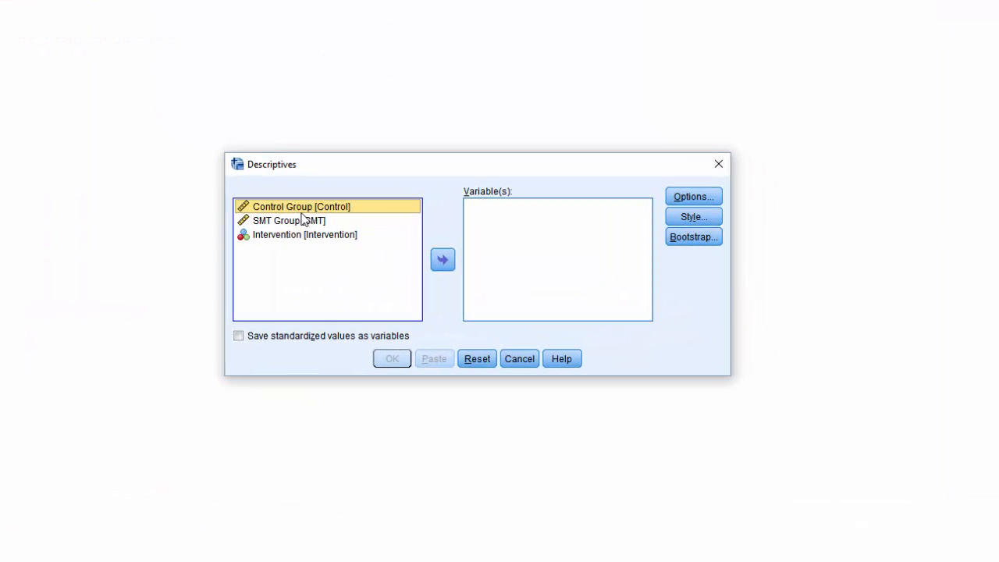
{"action": "left_click", "coordinate": [436, 260]}
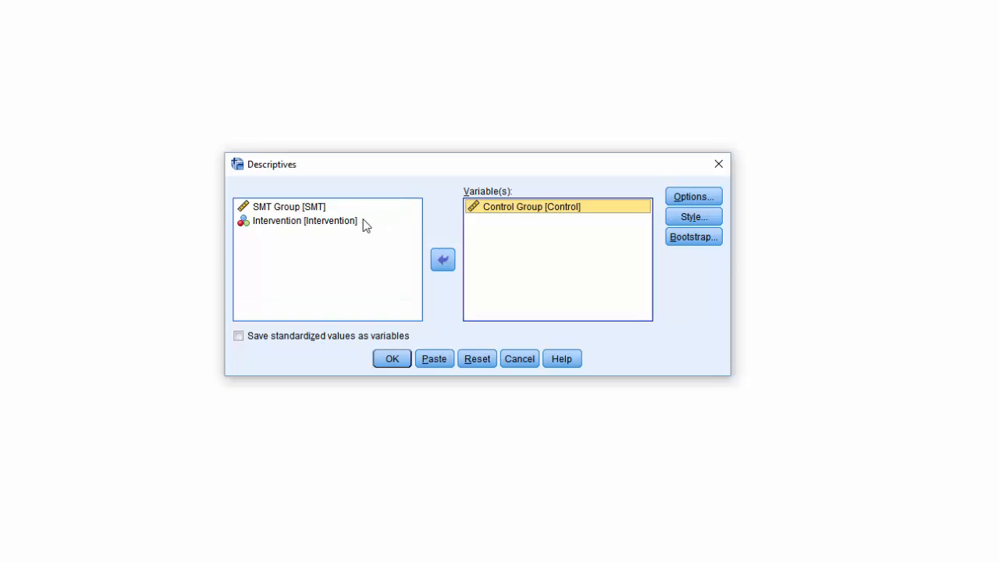
{"action": "left_click", "coordinate": [303, 209]}
{"action": "left_click", "coordinate": [442, 261]}
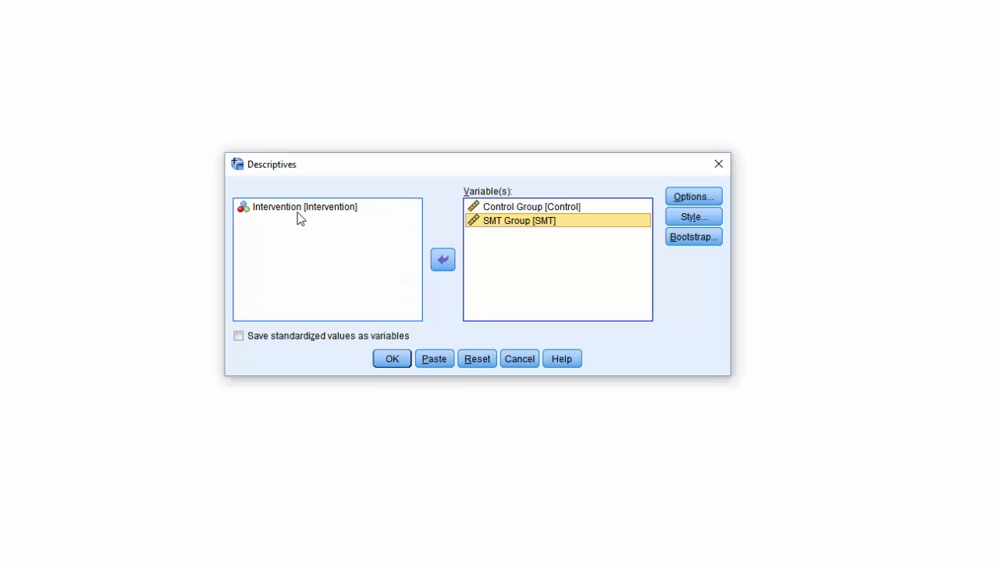
{"action": "left_click", "coordinate": [308, 209]}
{"action": "left_click", "coordinate": [440, 262]}
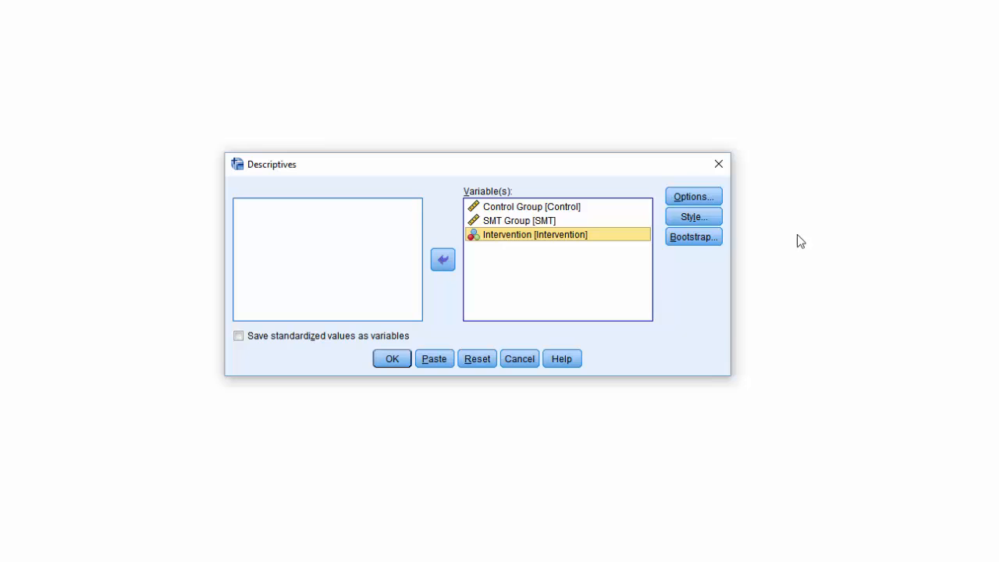
Add variance, range, S.E. mean, kurtosis and skewness to the statistics computed by the Descriptives analysis.
{"action": "left_click", "coordinate": [680, 197]}
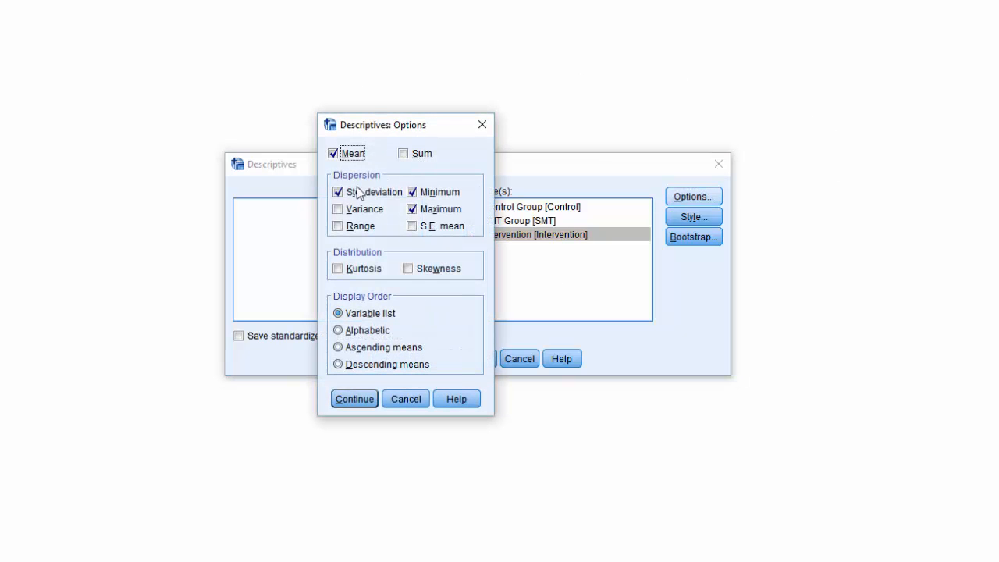
{"action": "left_click", "coordinate": [338, 209]}
{"action": "left_click", "coordinate": [357, 228]}
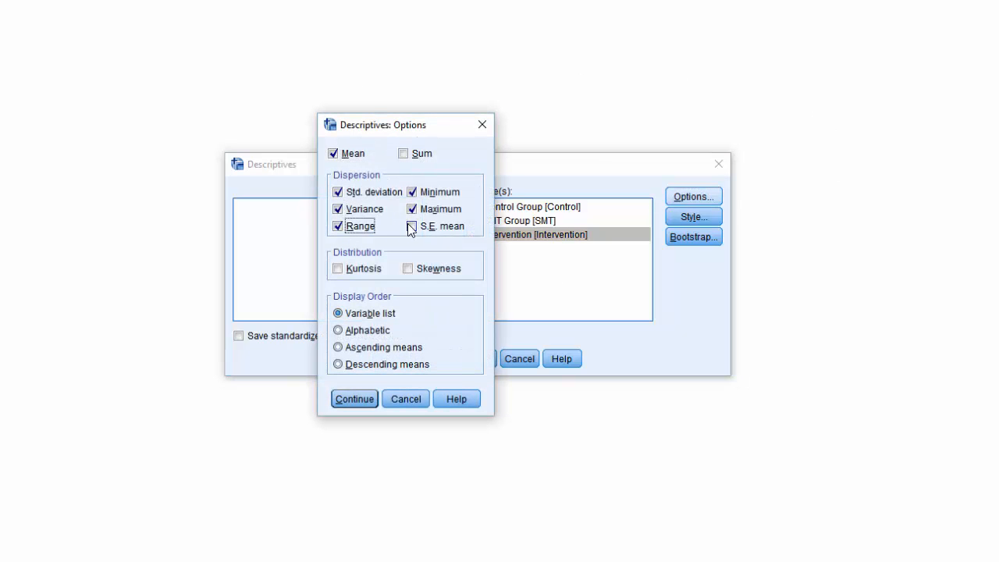
{"action": "left_click", "coordinate": [412, 226]}
{"action": "left_click", "coordinate": [337, 269]}
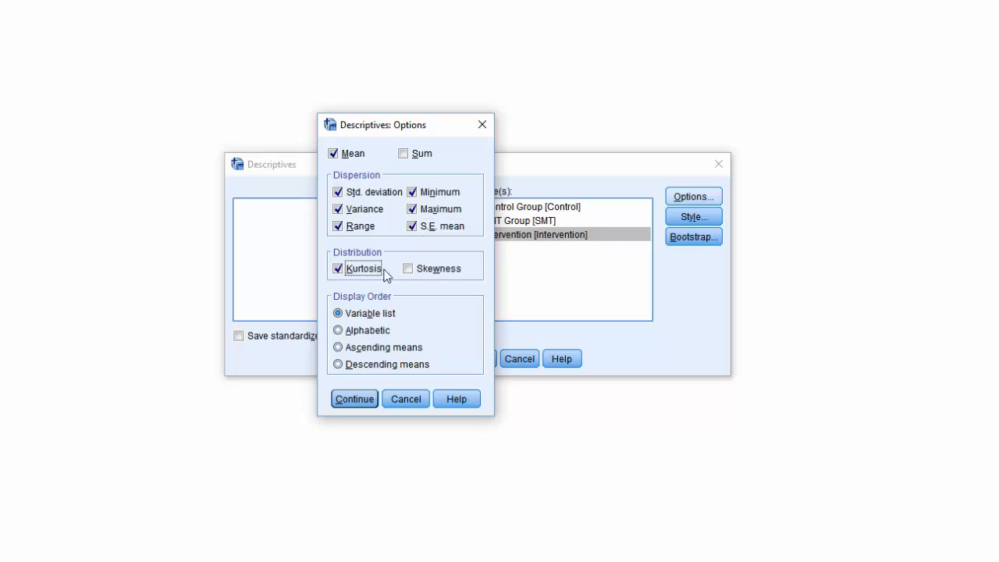
{"action": "left_click", "coordinate": [434, 270]}
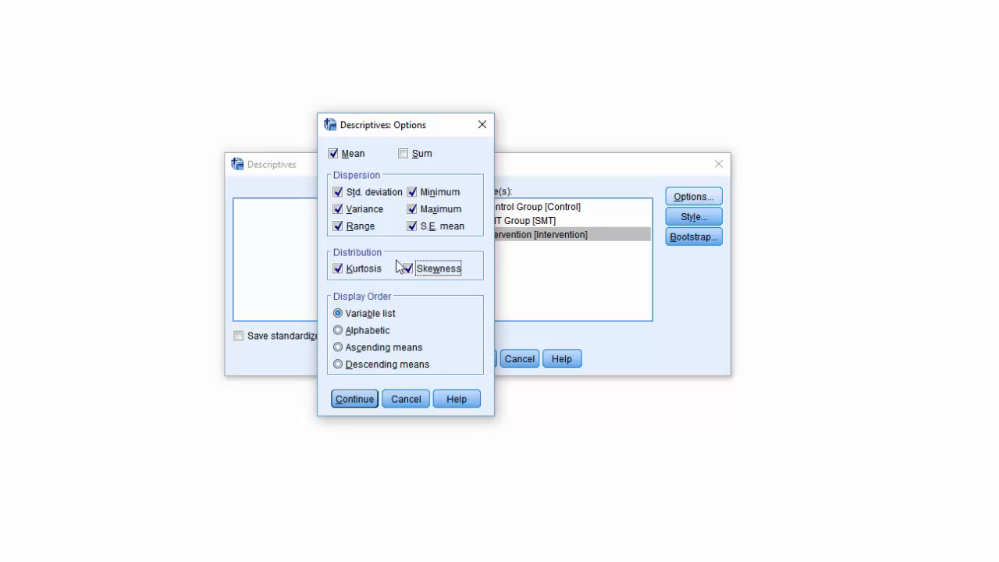
{"action": "left_click", "coordinate": [366, 402]}
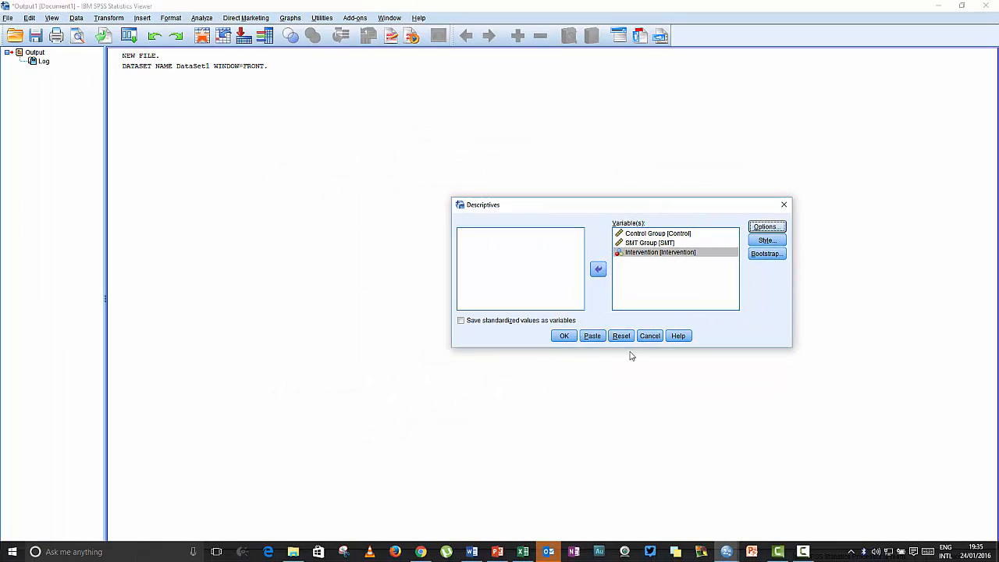
Run the Descriptives analysis and examine the Descriptive Statistics table.
{"action": "left_click", "coordinate": [562, 336]}
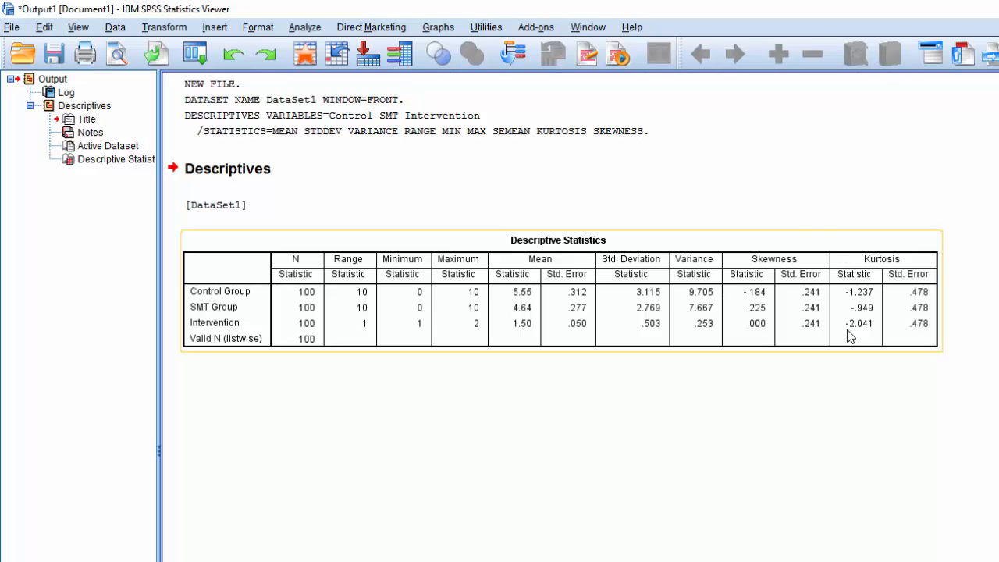
{"action": "left_click", "coordinate": [858, 421]}
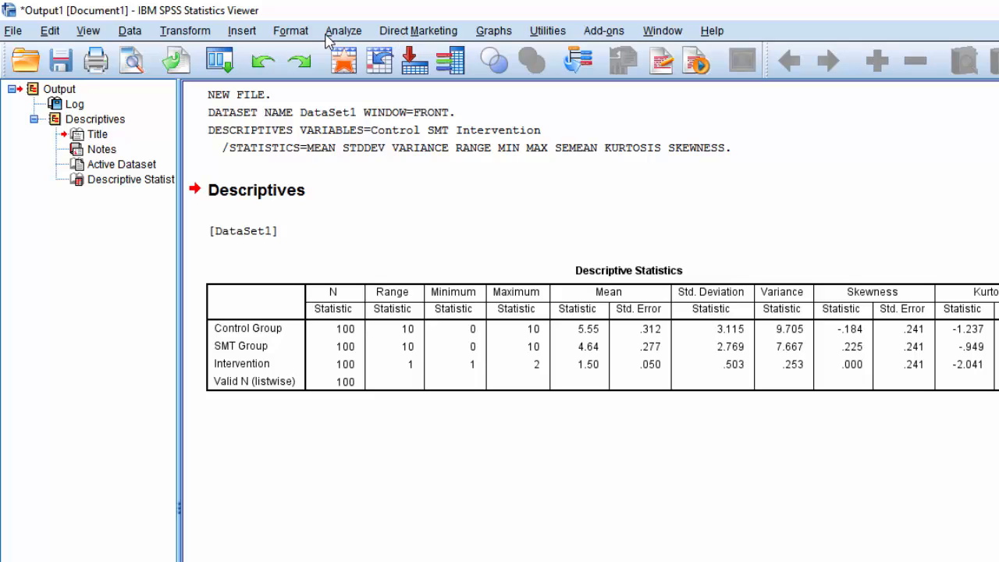
Create a legacy histogram of the Control Group variable with the normal curve displayed.
{"action": "left_click", "coordinate": [496, 33]}
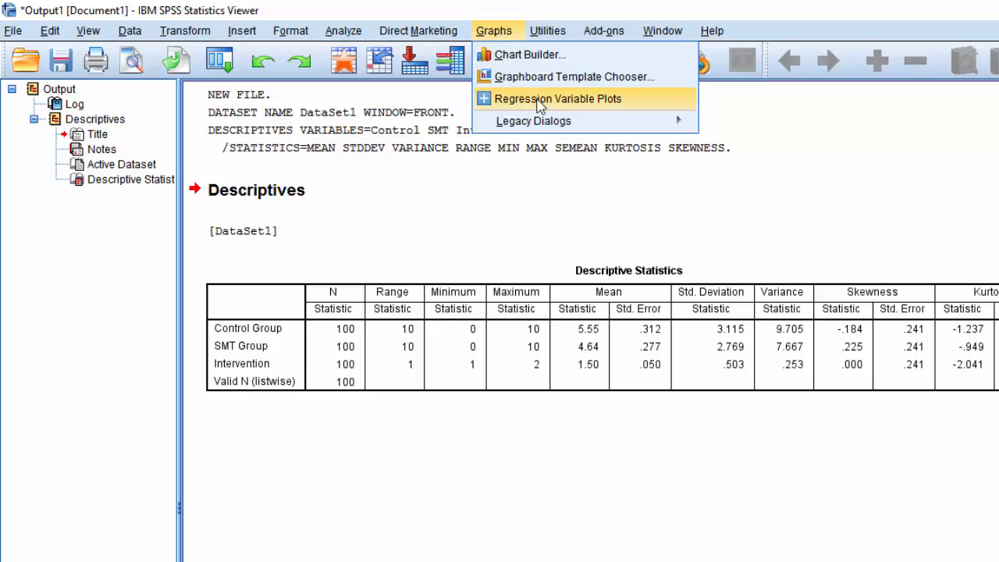
{"action": "mouse_move", "coordinate": [515, 120]}
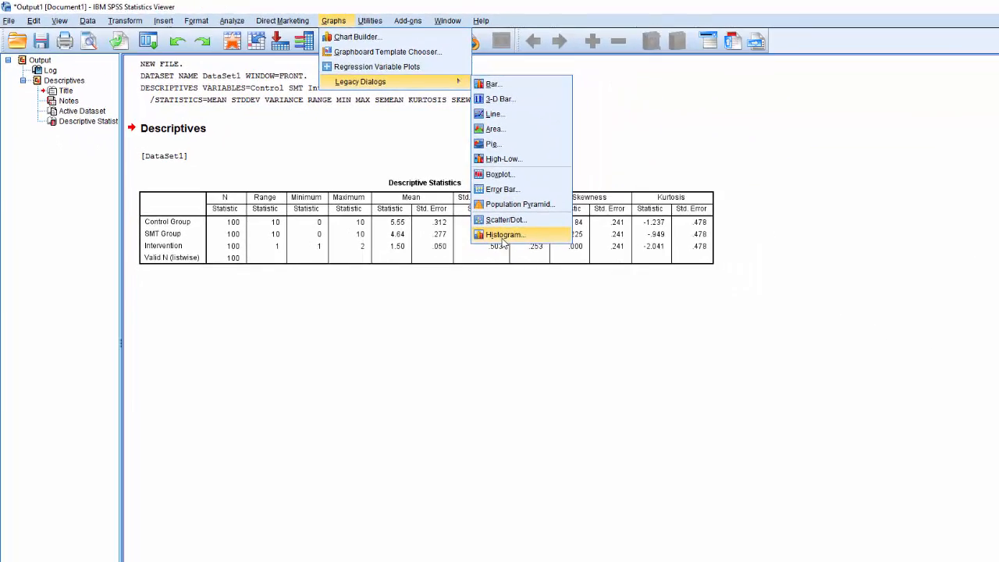
{"action": "left_click", "coordinate": [660, 306]}
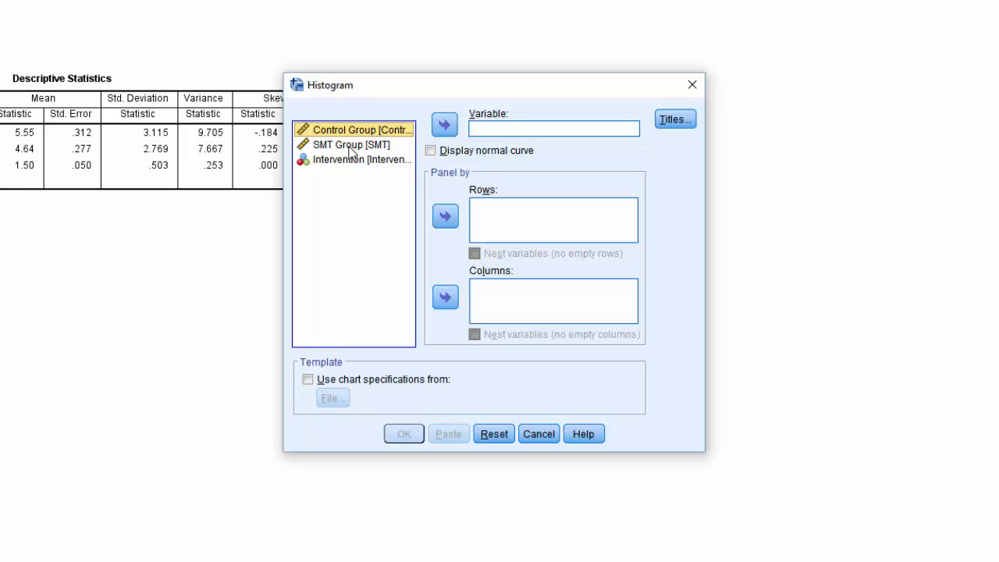
{"action": "left_click", "coordinate": [444, 126]}
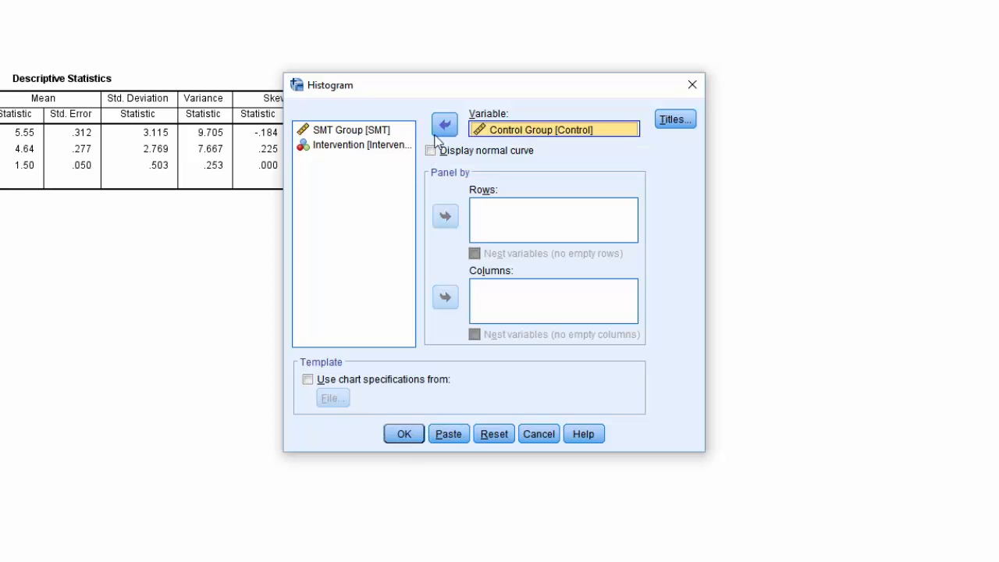
{"action": "left_click", "coordinate": [431, 151]}
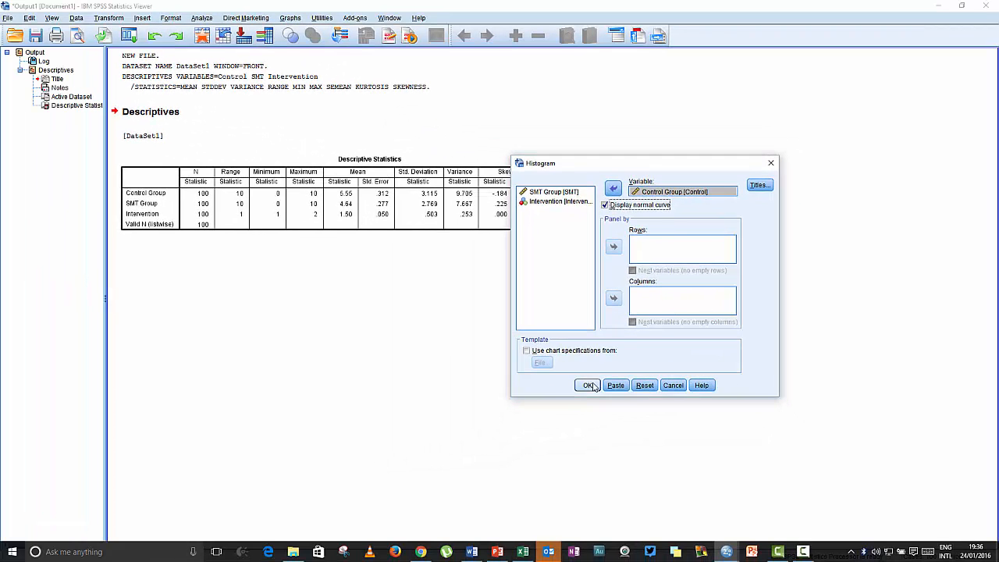
{"action": "left_click", "coordinate": [591, 386]}
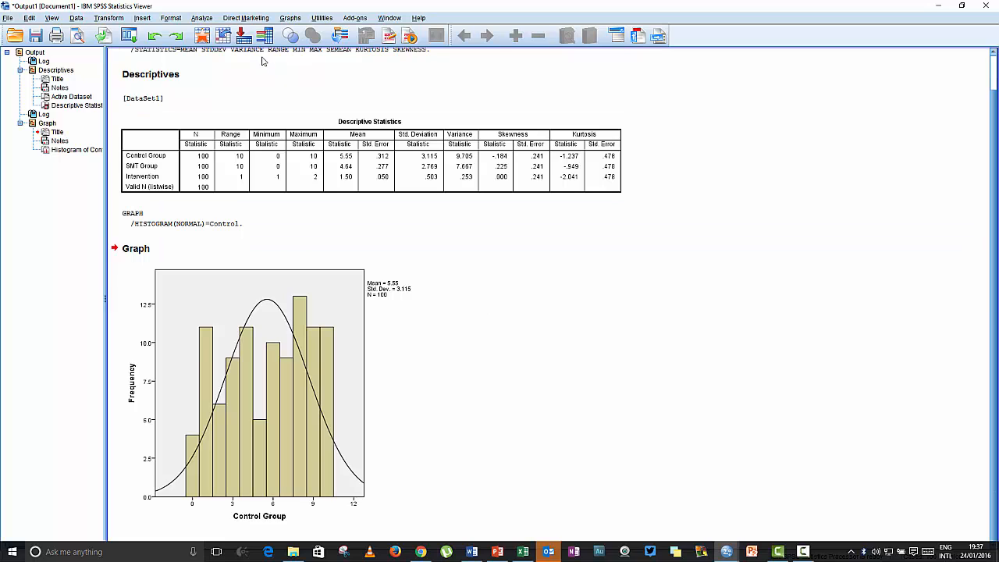
Create a second legacy histogram with normal curve, replacing the Control Group variable with SMT Group.
{"action": "left_click", "coordinate": [290, 18]}
{"action": "mouse_move", "coordinate": [316, 71]}
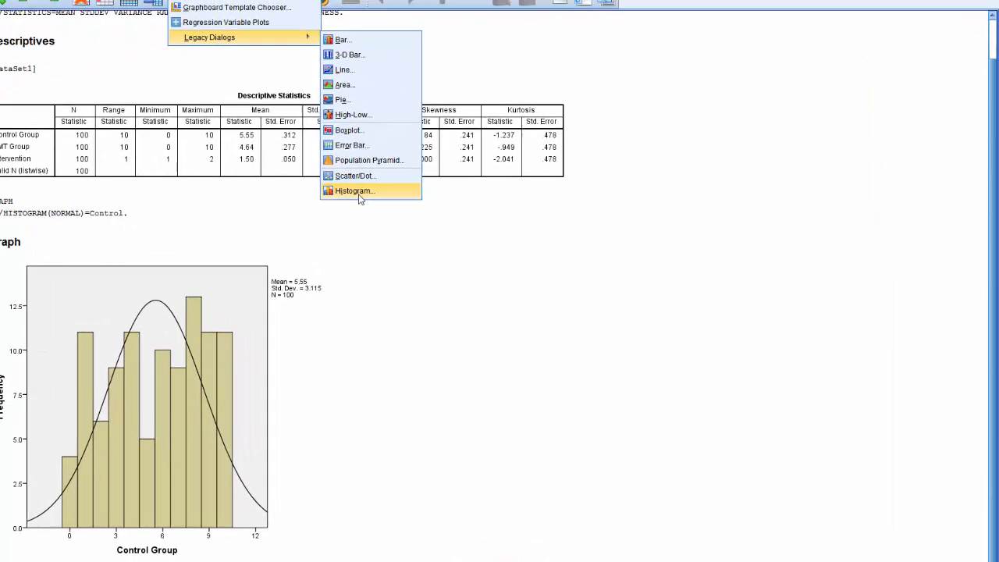
{"action": "left_click", "coordinate": [360, 199]}
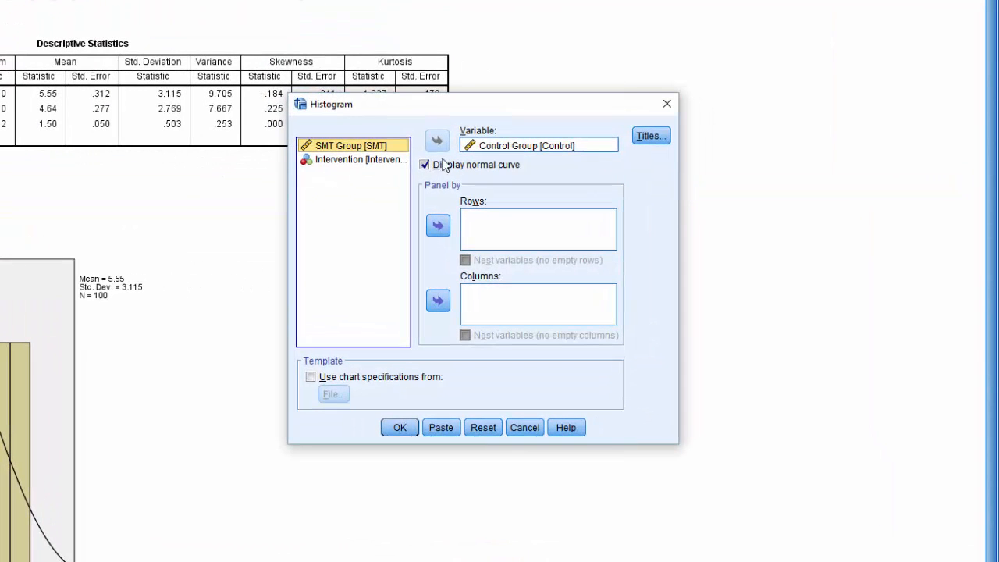
{"action": "left_click", "coordinate": [607, 176]}
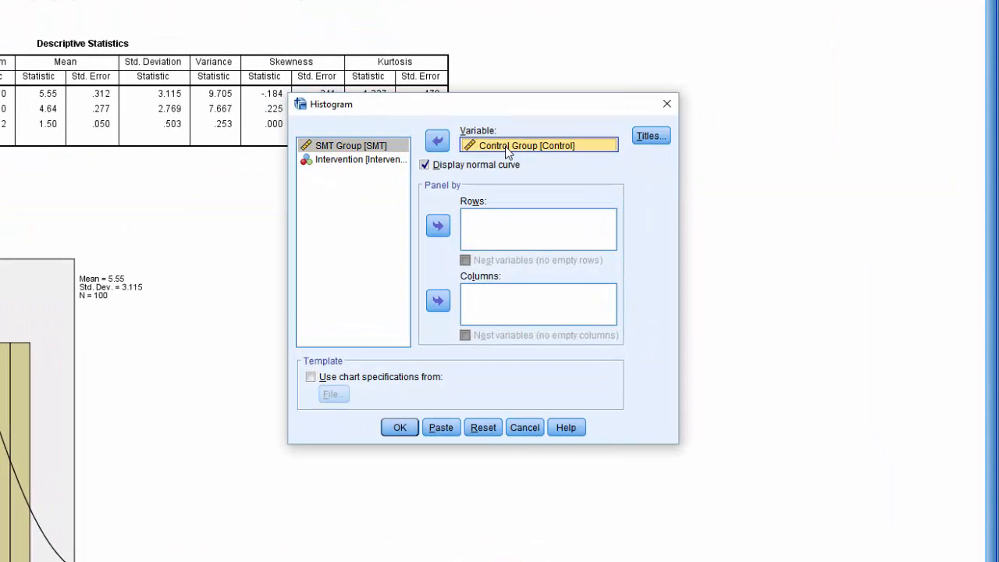
{"action": "left_click", "coordinate": [438, 141]}
{"action": "left_click", "coordinate": [351, 159]}
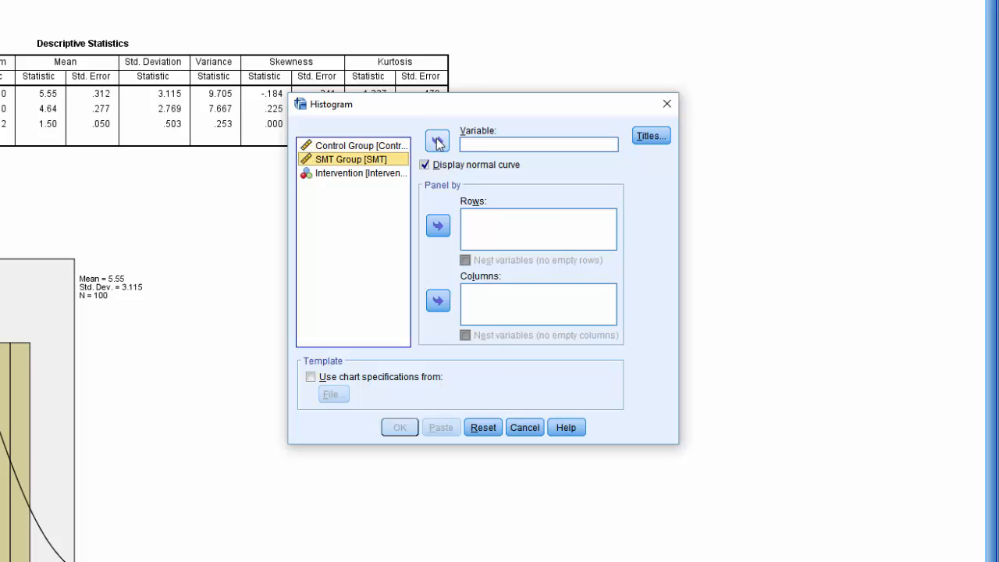
{"action": "left_click", "coordinate": [438, 141]}
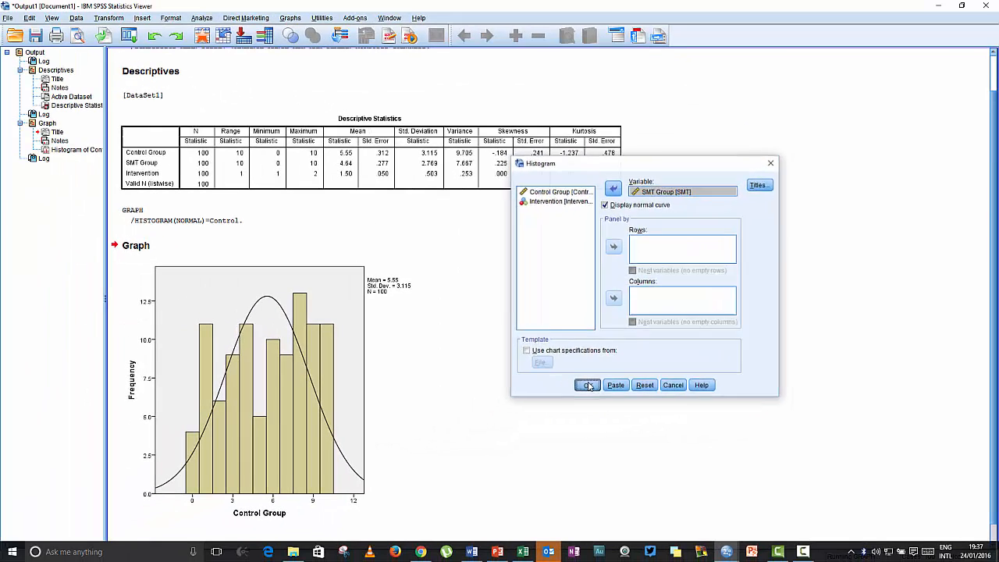
{"action": "left_click", "coordinate": [493, 406]}
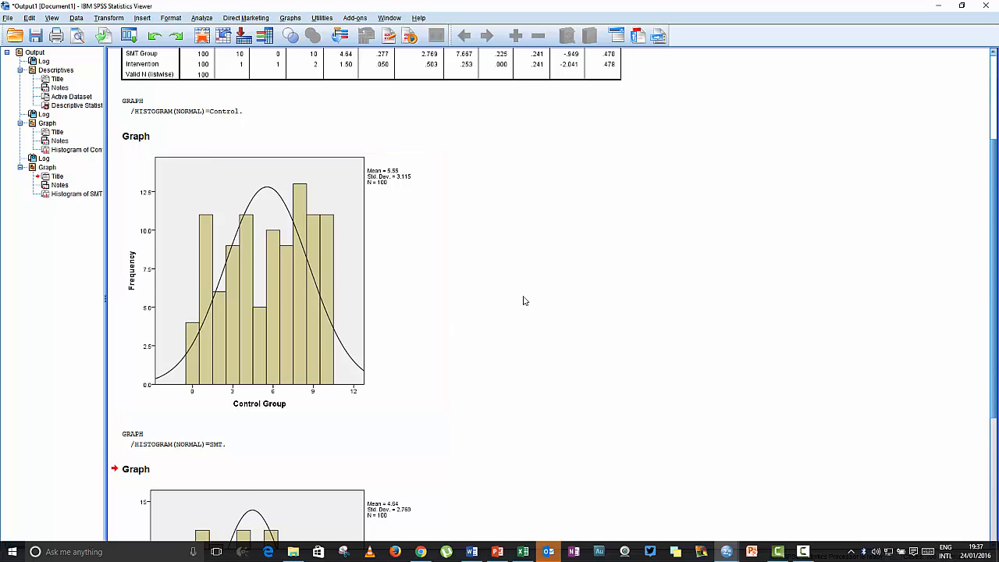
Open the SMT Group histogram for editing in the Chart Editor and move the editor window aside.
{"action": "scroll", "coordinate": [524, 301], "scroll_direction": "down", "scroll_amount": 7}
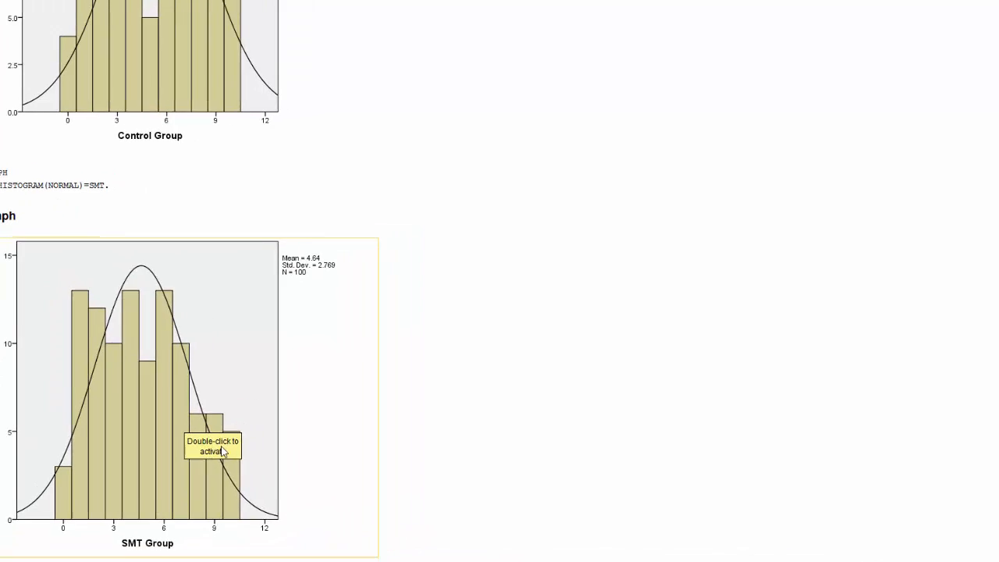
{"action": "left_click", "coordinate": [230, 337]}
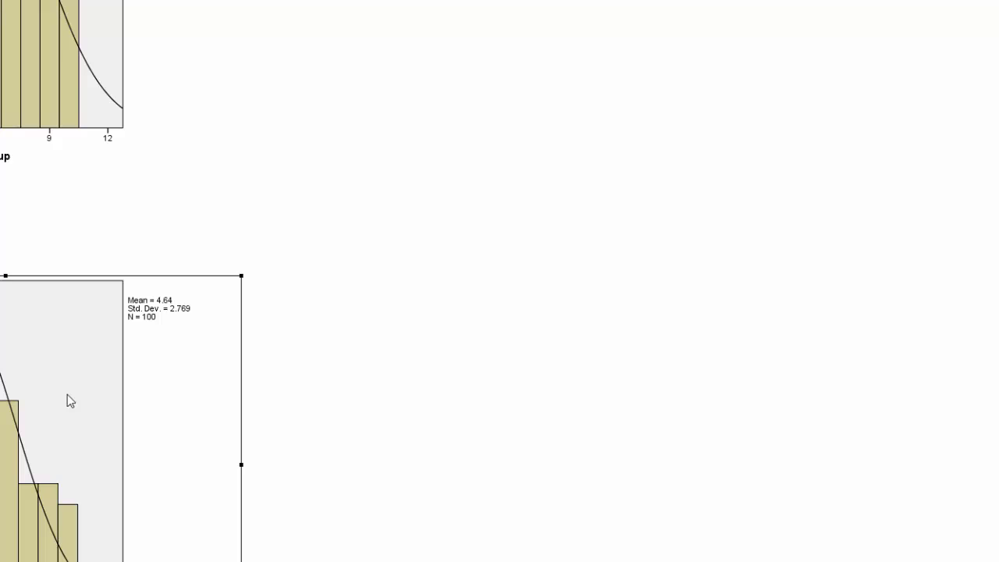
{"action": "double_click", "coordinate": [67, 394]}
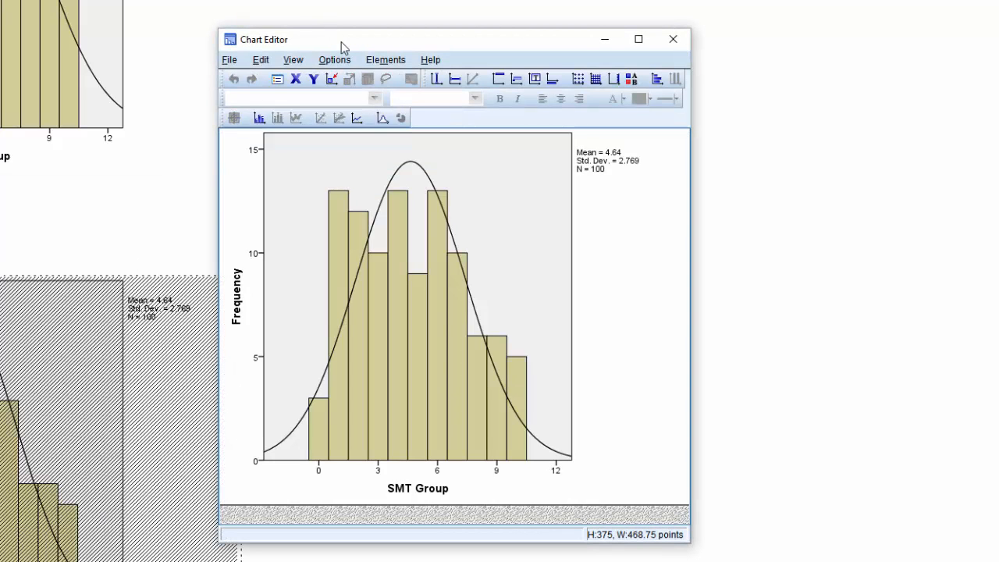
{"action": "left_click_drag", "start_coordinate": [341, 47], "coordinate": [478, 59]}
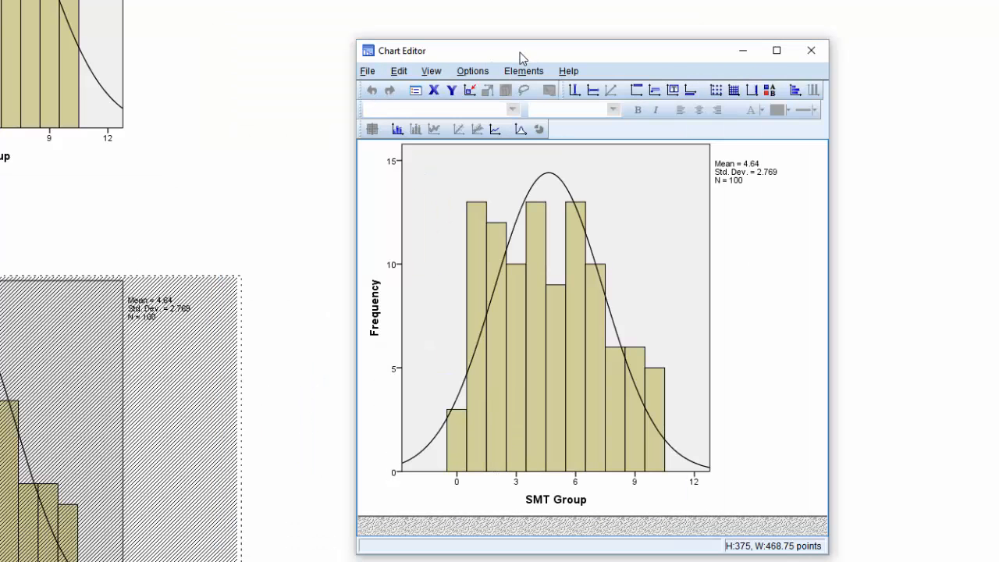
Format the SMT histogram's normal curve as a dark red line (162, 22, 25) with weight 3.
{"action": "left_click", "coordinate": [528, 194]}
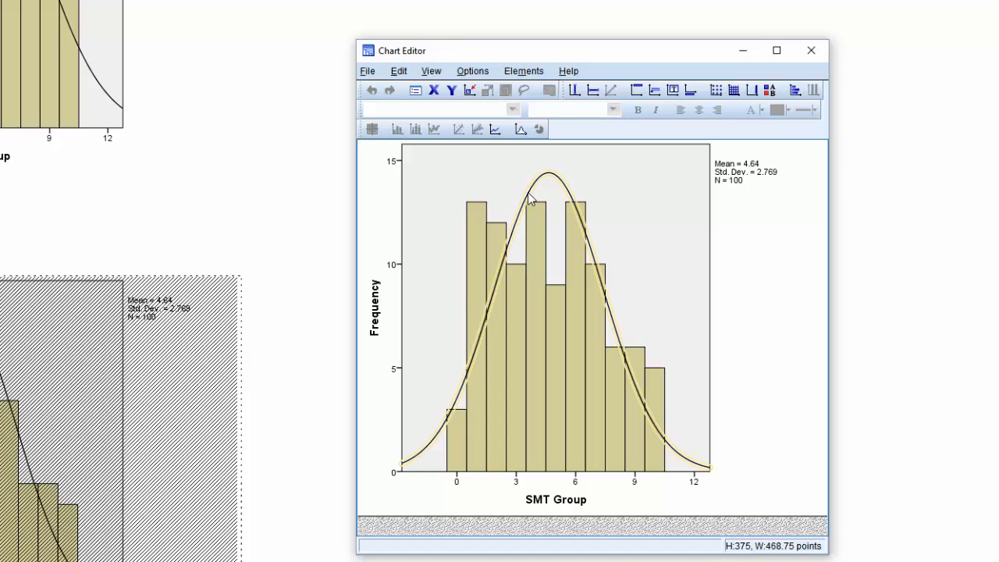
{"action": "double_click", "coordinate": [528, 195]}
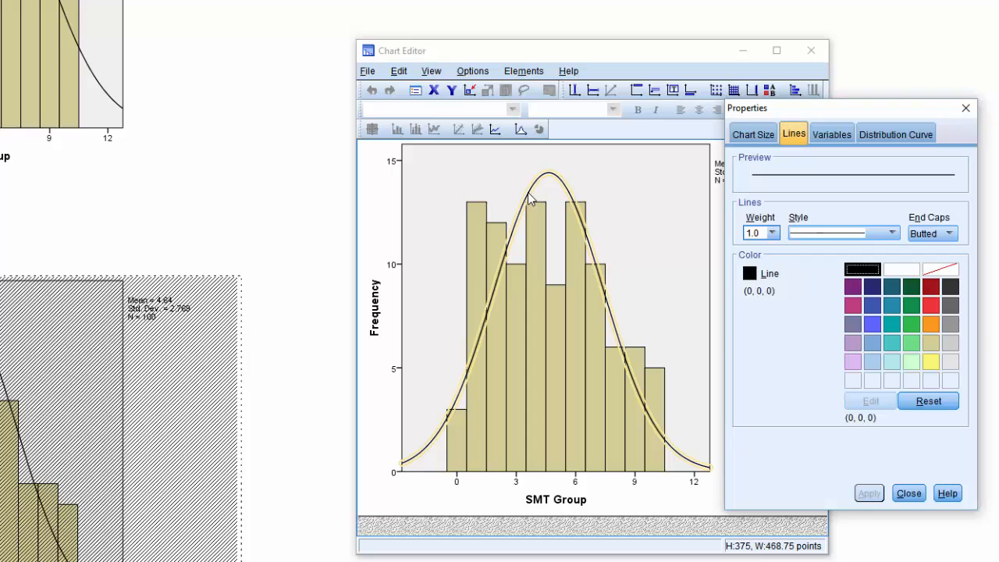
{"action": "left_click", "coordinate": [932, 288]}
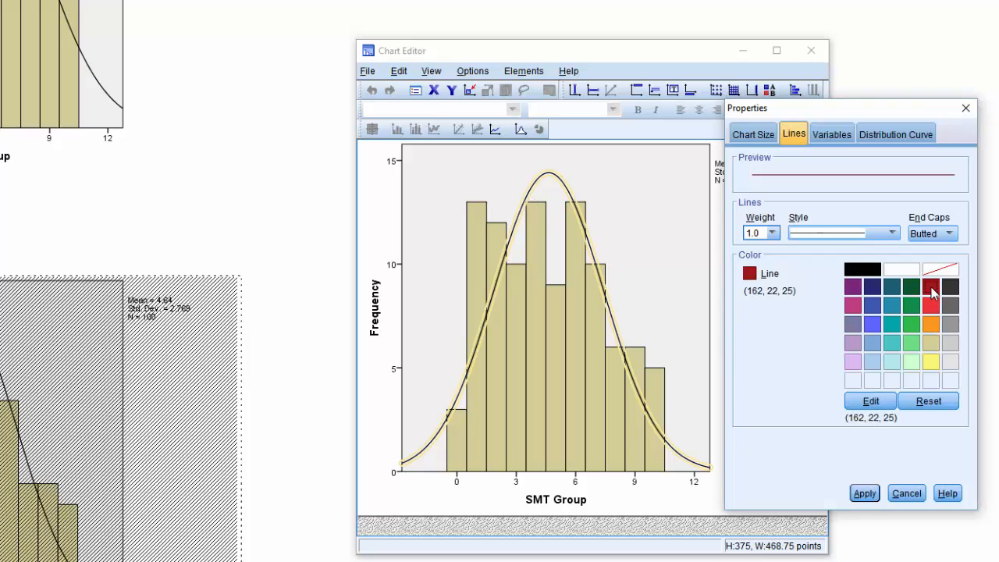
{"action": "left_click", "coordinate": [772, 232]}
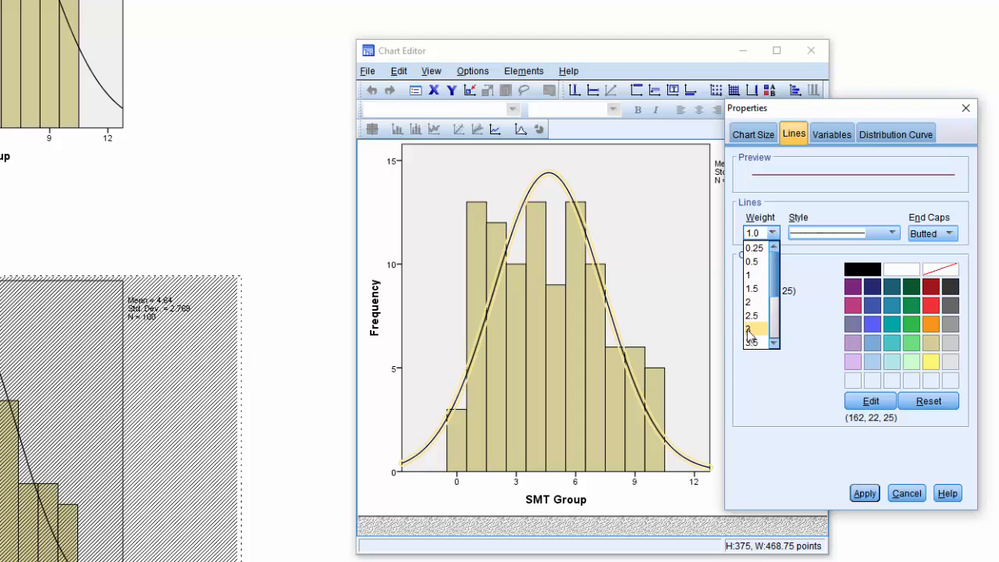
{"action": "left_click", "coordinate": [749, 328]}
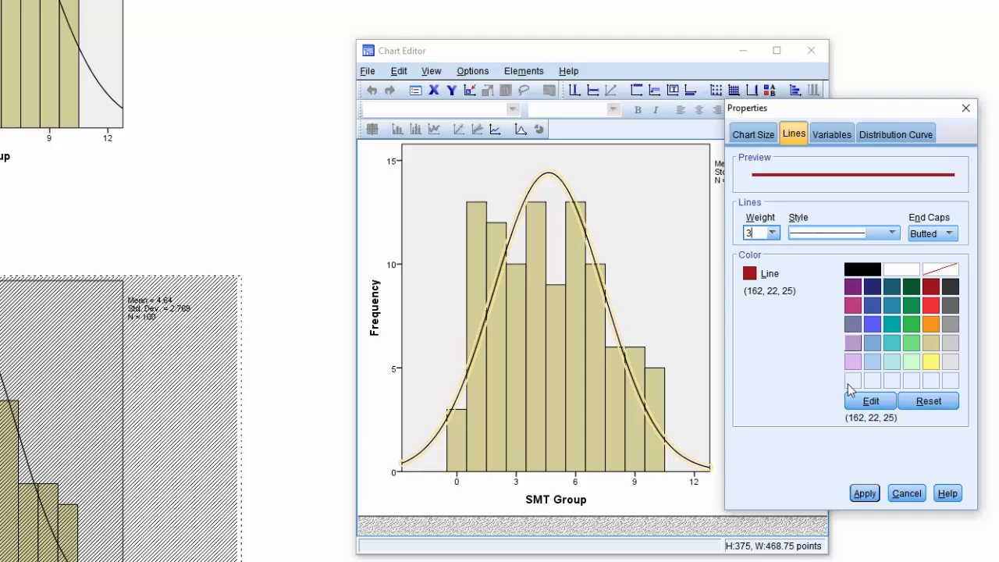
{"action": "left_click", "coordinate": [864, 493]}
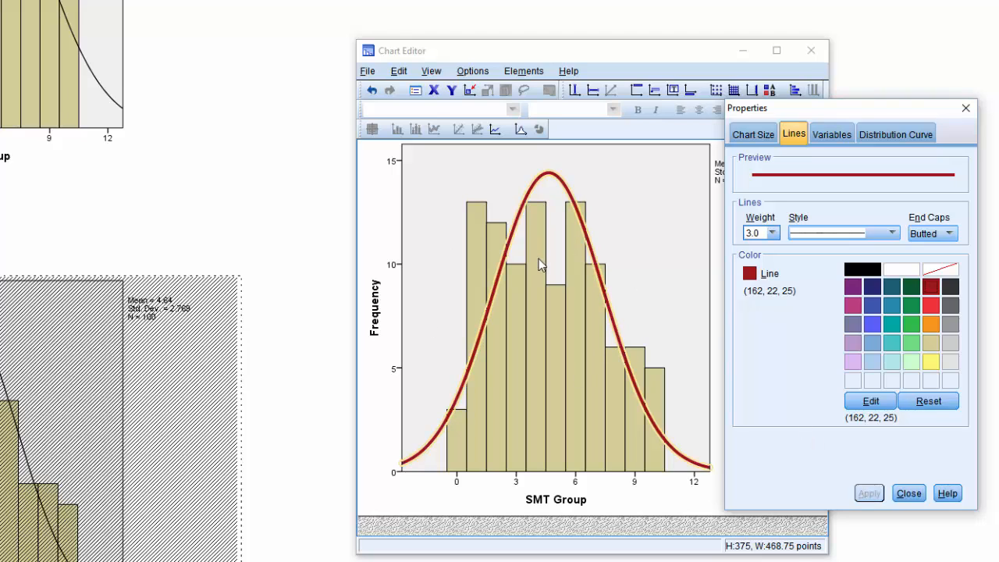
Fill the SMT histogram's plot background with light turquoise (182, 231, 232).
{"action": "left_click", "coordinate": [446, 181]}
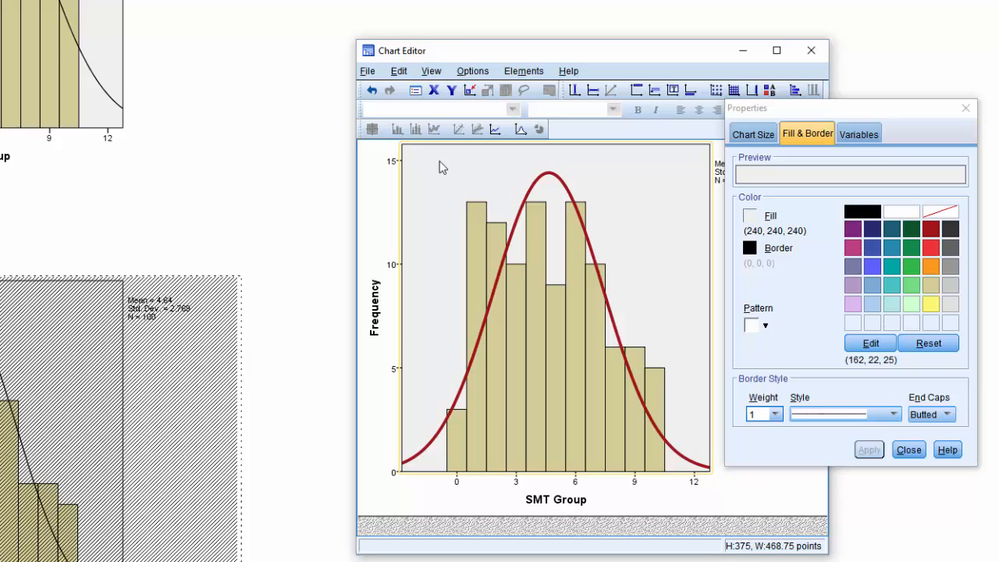
{"action": "left_click", "coordinate": [894, 306]}
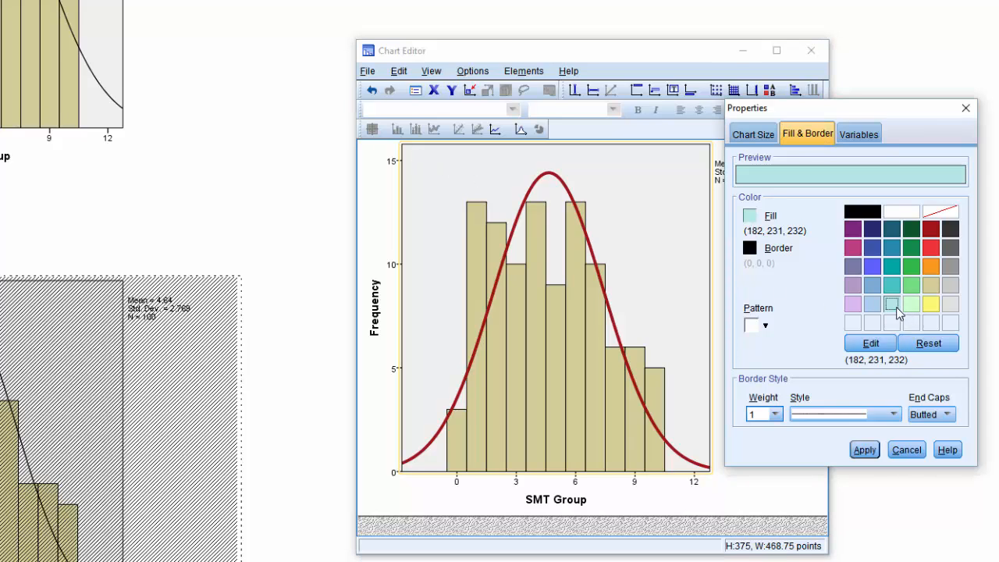
{"action": "left_click", "coordinate": [863, 452]}
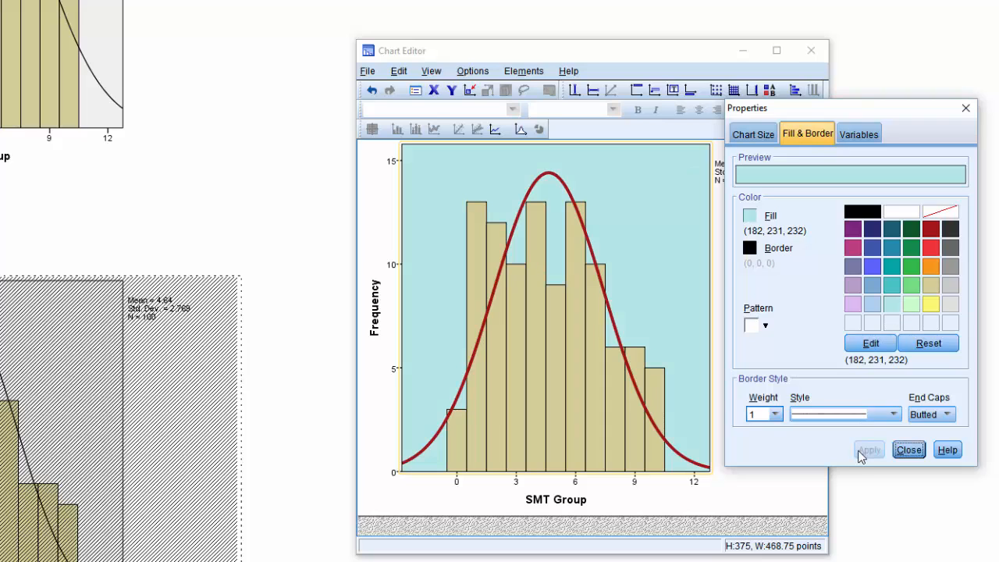
Fill the SMT histogram's bars with light blue (172, 208, 238).
{"action": "left_click", "coordinate": [532, 309]}
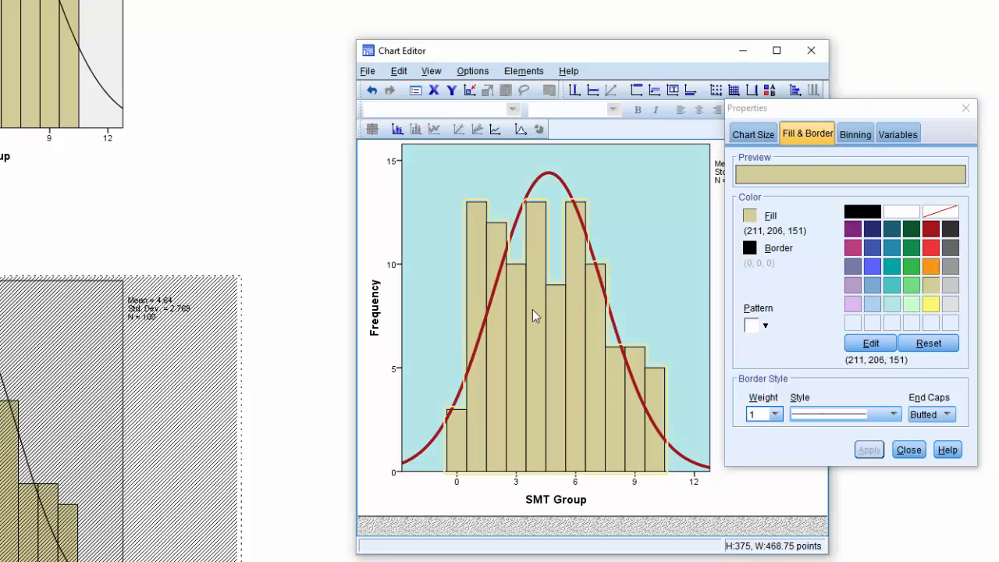
{"action": "left_click", "coordinate": [871, 304]}
{"action": "left_click", "coordinate": [865, 452]}
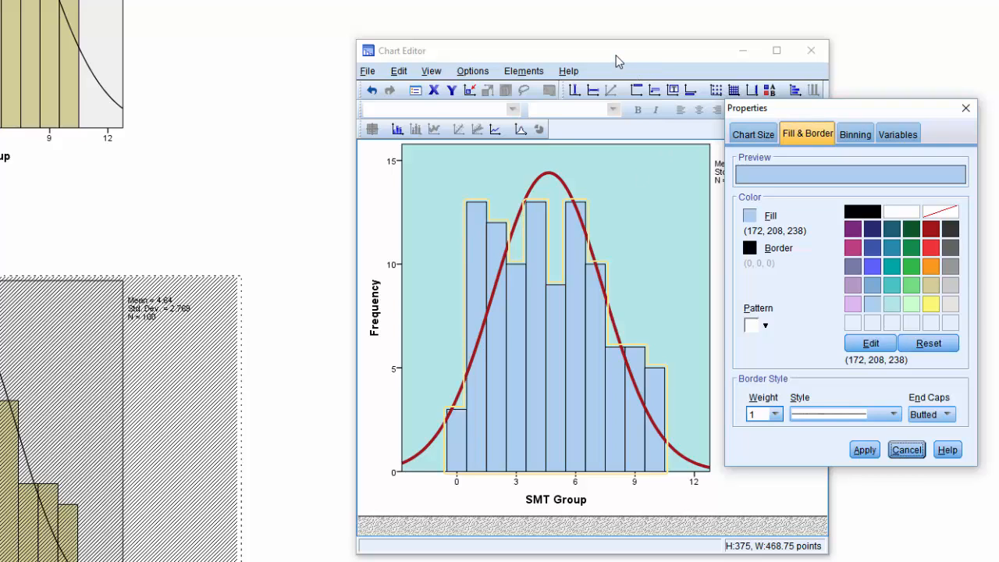
Add the title "Distribution of SMT Group pain score" to the SMT histogram.
{"action": "left_click_drag", "start_coordinate": [615, 56], "coordinate": [498, 56]}
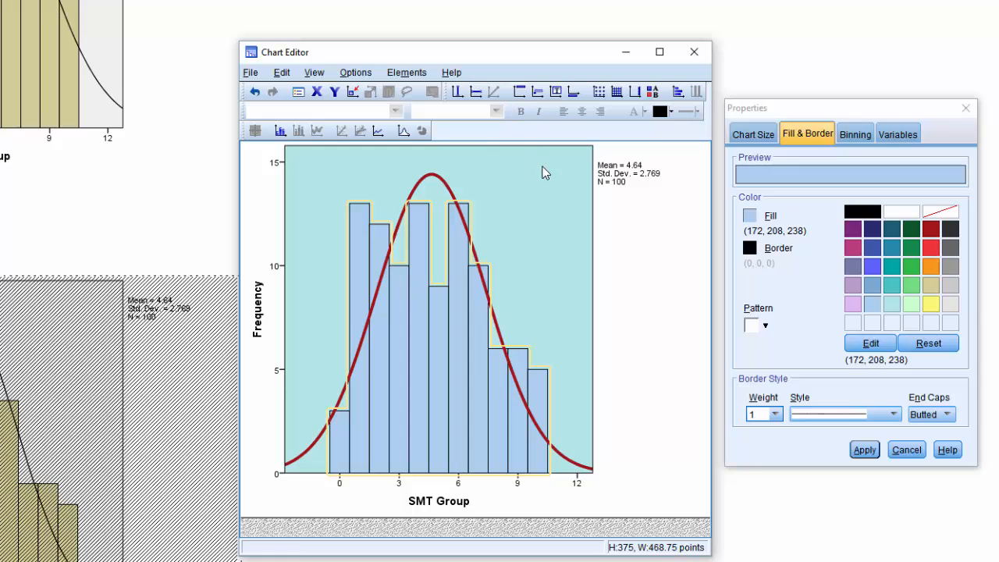
{"action": "left_click", "coordinate": [520, 92]}
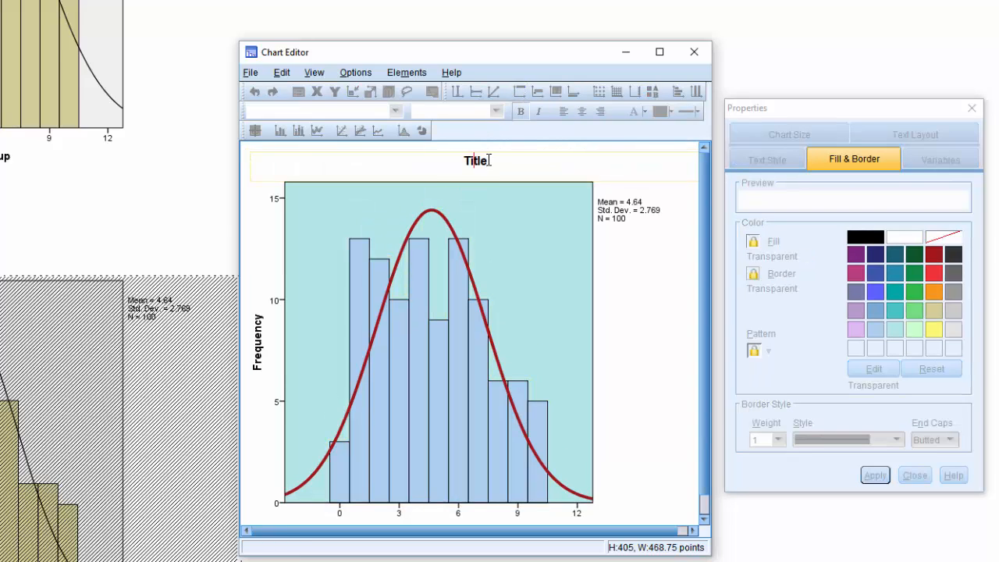
{"action": "double_click", "coordinate": [488, 160]}
{"action": "type", "text": "Distribution"}
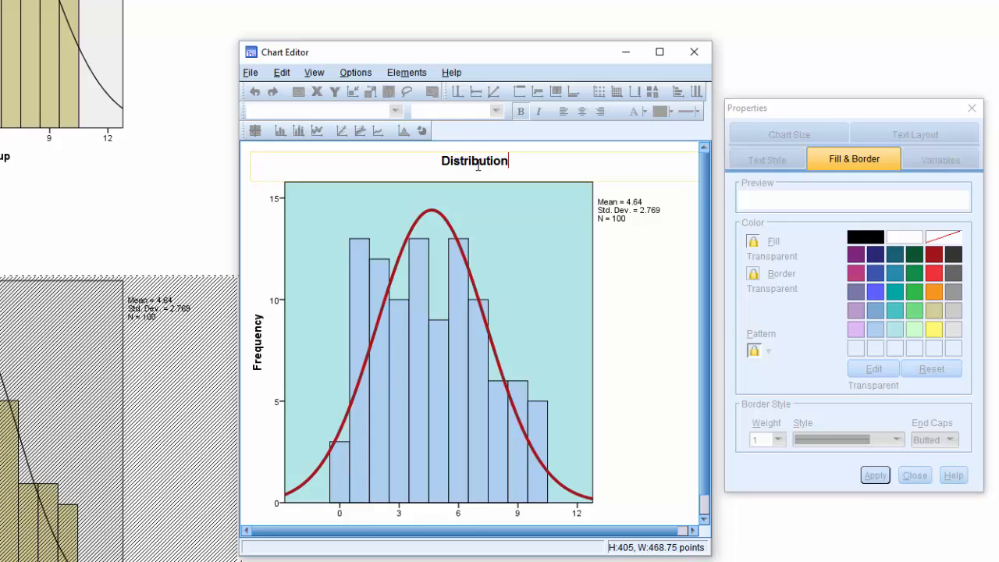
{"action": "type", "text": " of SM"}
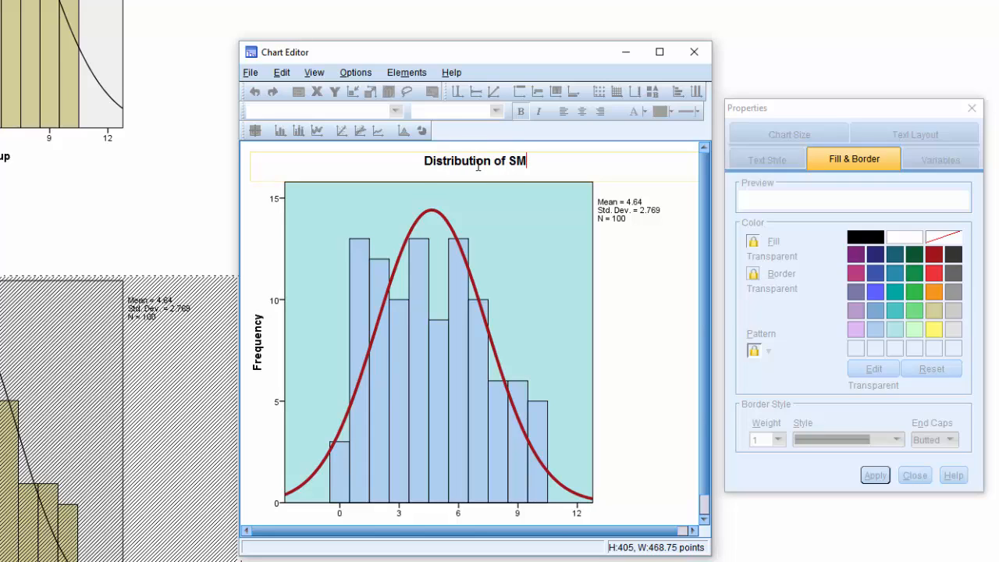
{"action": "type", "text": "T Group"}
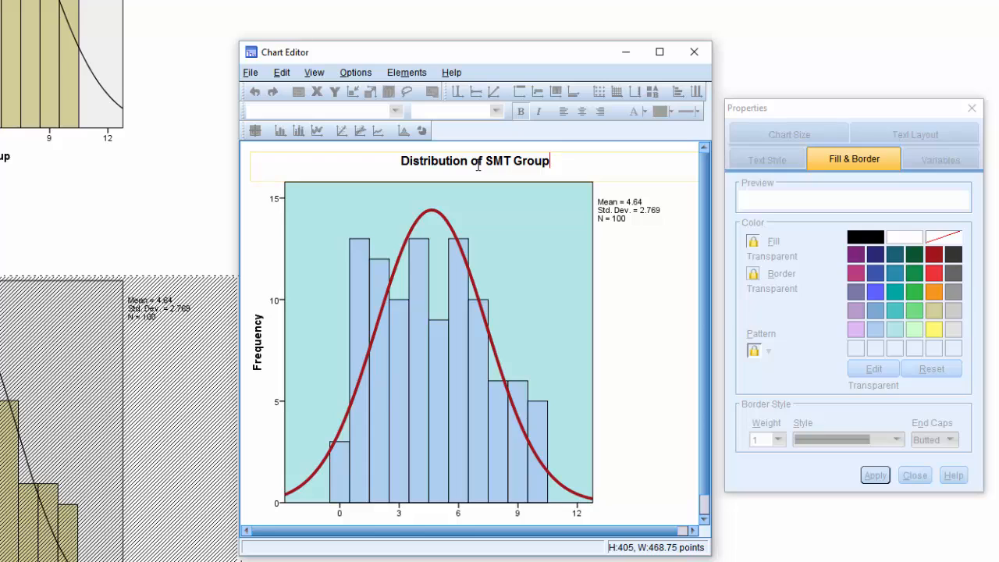
{"action": "type", "text": " pain score"}
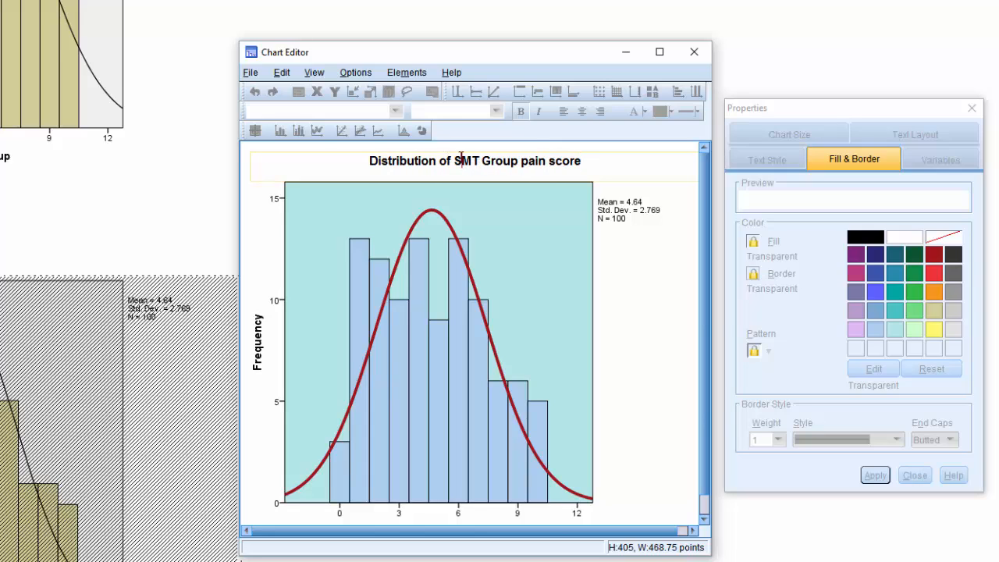
Revise the histogram title to read "Distribution of the SMT group pain scores".
{"action": "left_click", "coordinate": [583, 159]}
{"action": "type", "text": "s"}
{"action": "left_click_drag", "start_coordinate": [516, 161], "coordinate": [485, 161]}
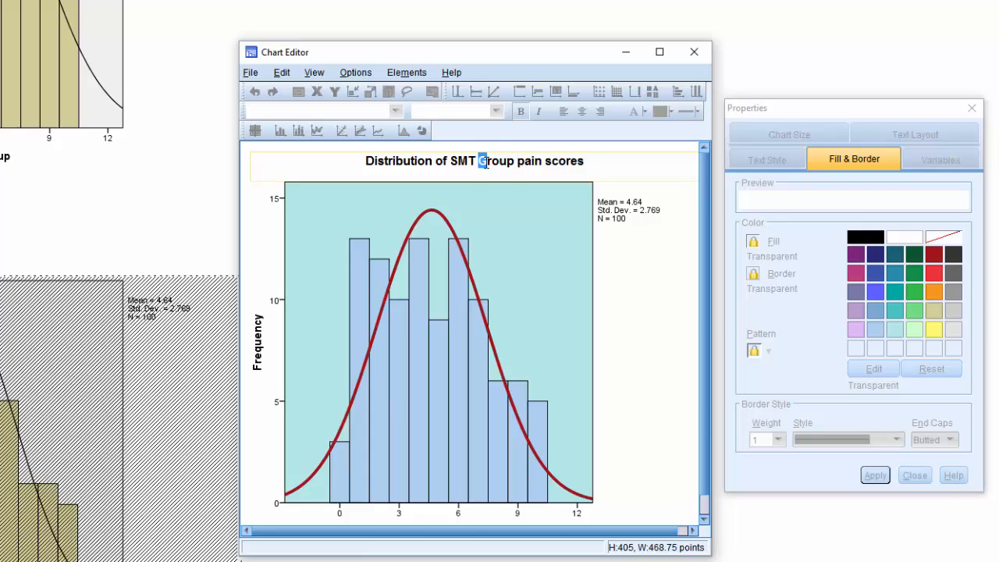
{"action": "type", "text": "g"}
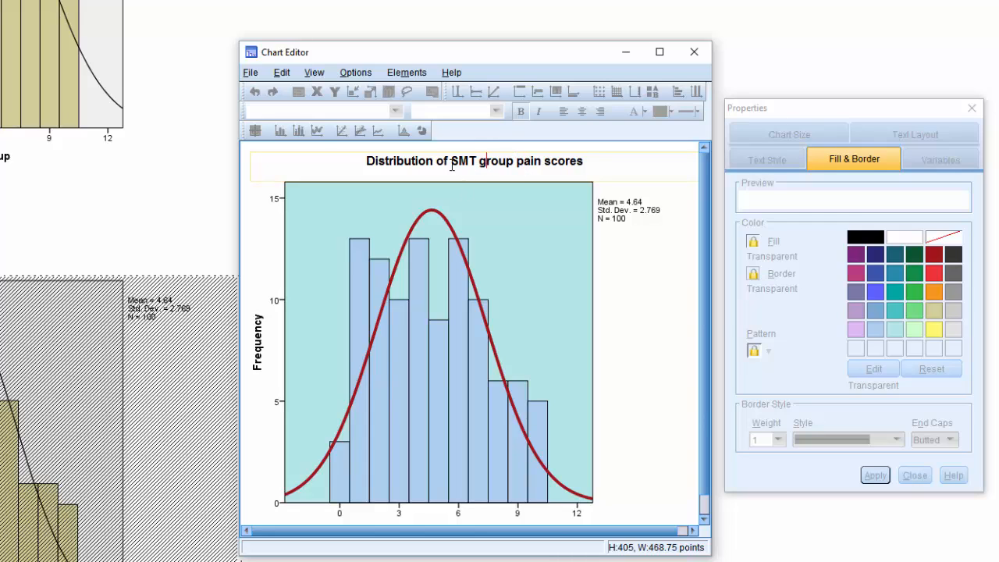
{"action": "left_click", "coordinate": [451, 164]}
{"action": "type", "text": "the"}
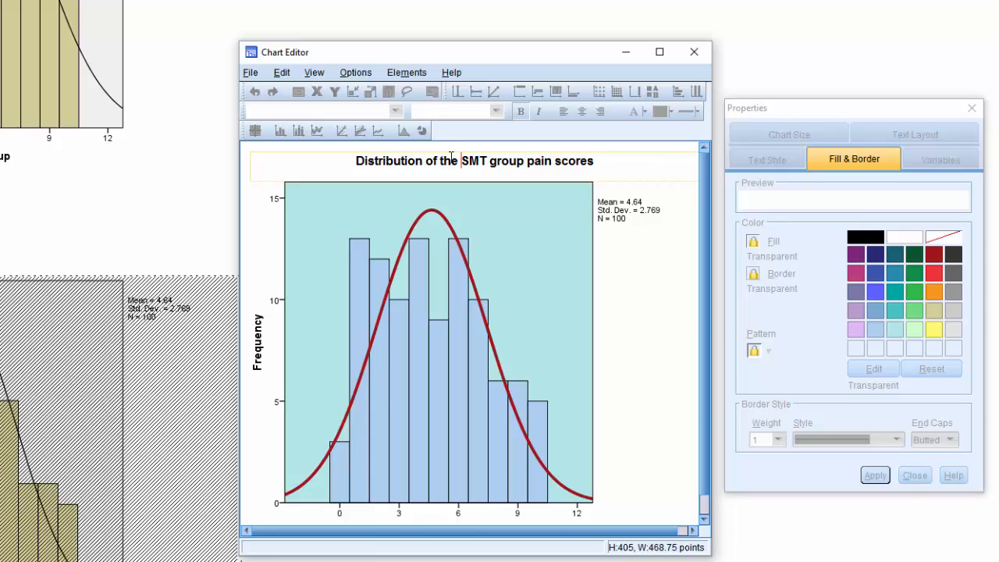
{"action": "left_click", "coordinate": [631, 288]}
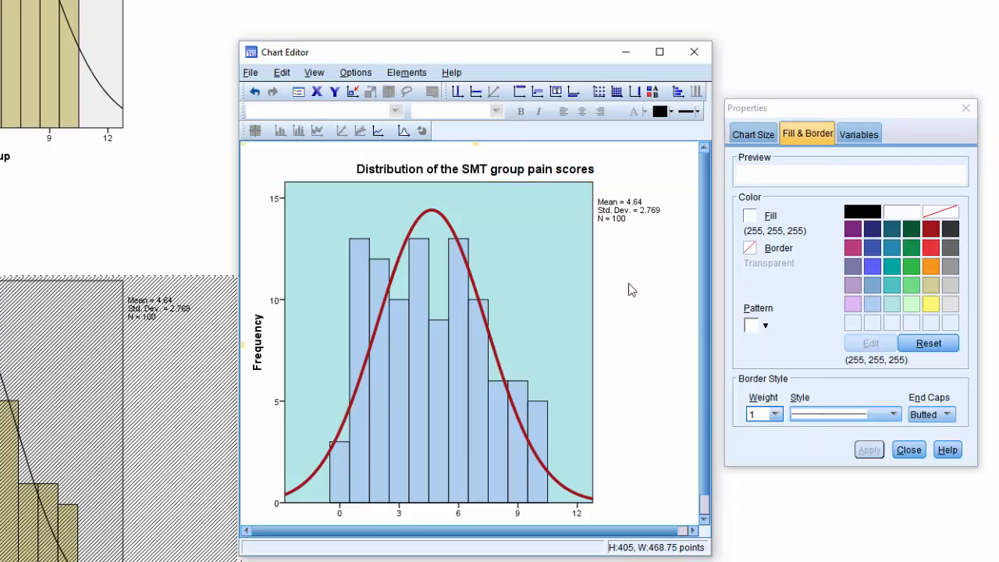
Delete the mean, standard deviation and N text from the SMT histogram and close the Chart Editor.
{"action": "left_click", "coordinate": [624, 218]}
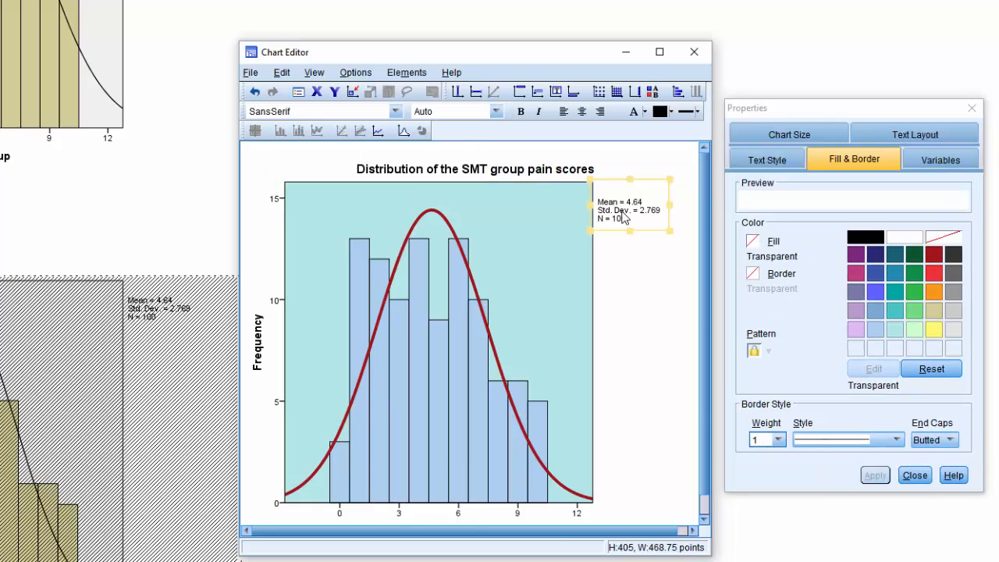
{"action": "left_click", "coordinate": [611, 181]}
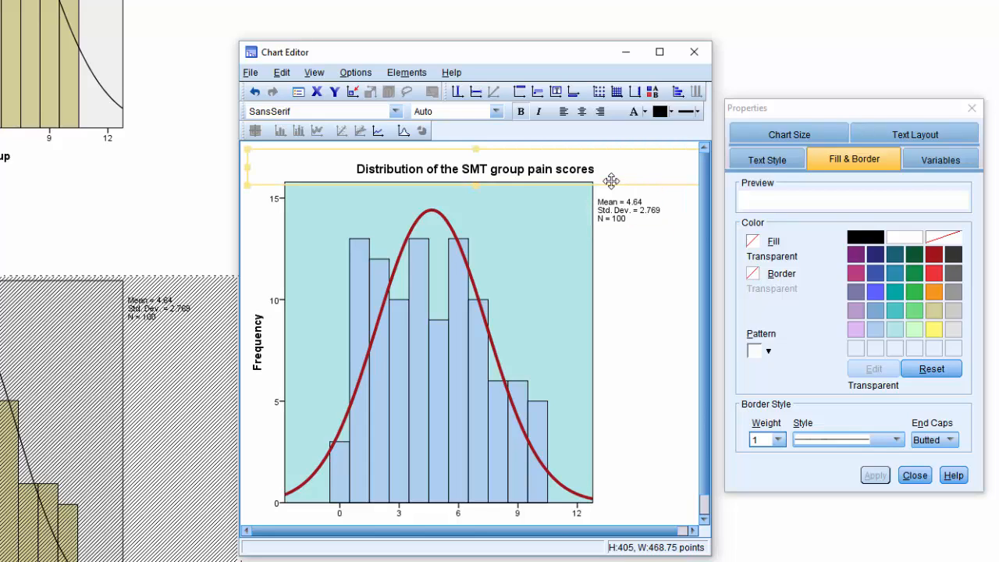
{"action": "left_click", "coordinate": [618, 212]}
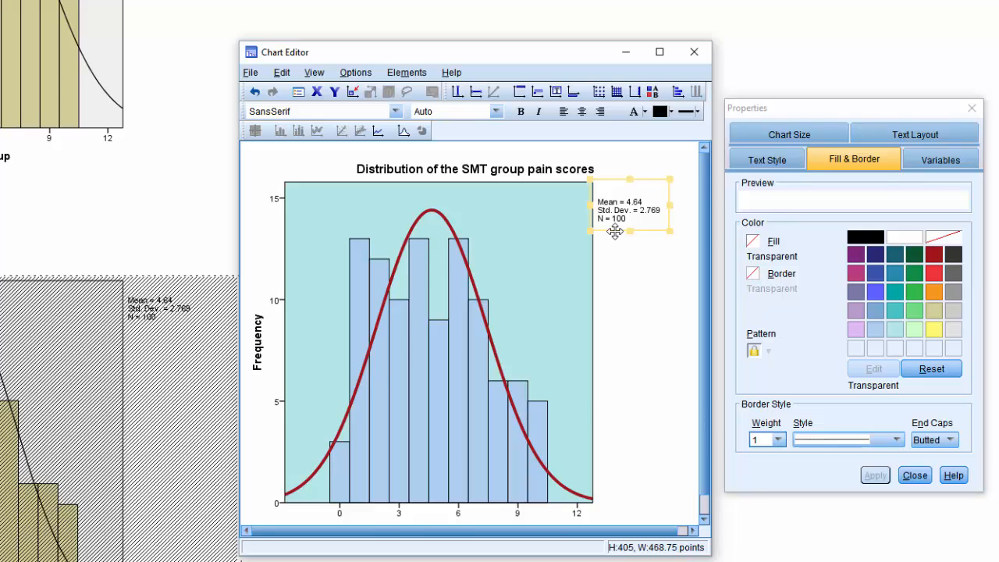
{"action": "key", "text": "Delete"}
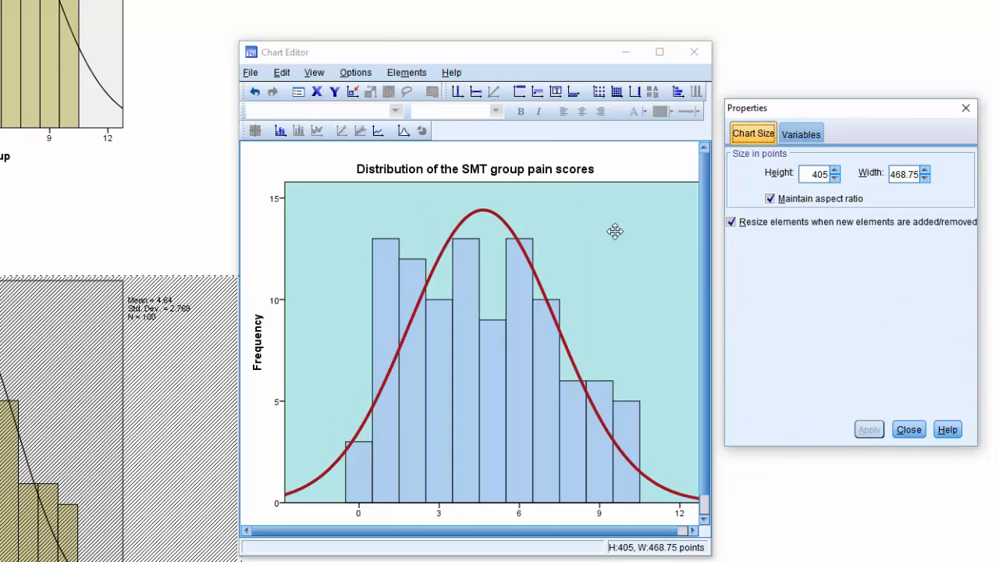
{"action": "left_click", "coordinate": [384, 57]}
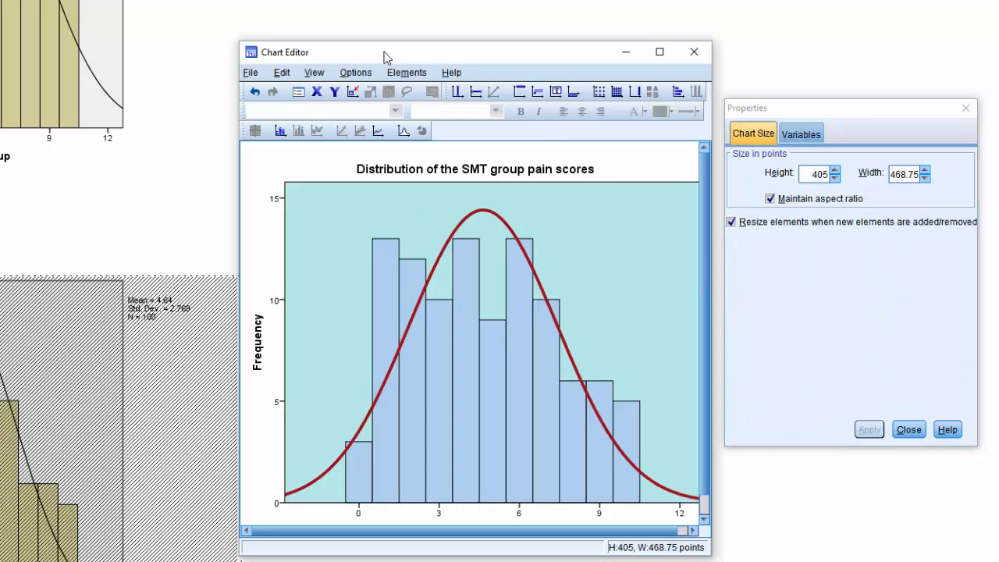
{"action": "left_click", "coordinate": [909, 429]}
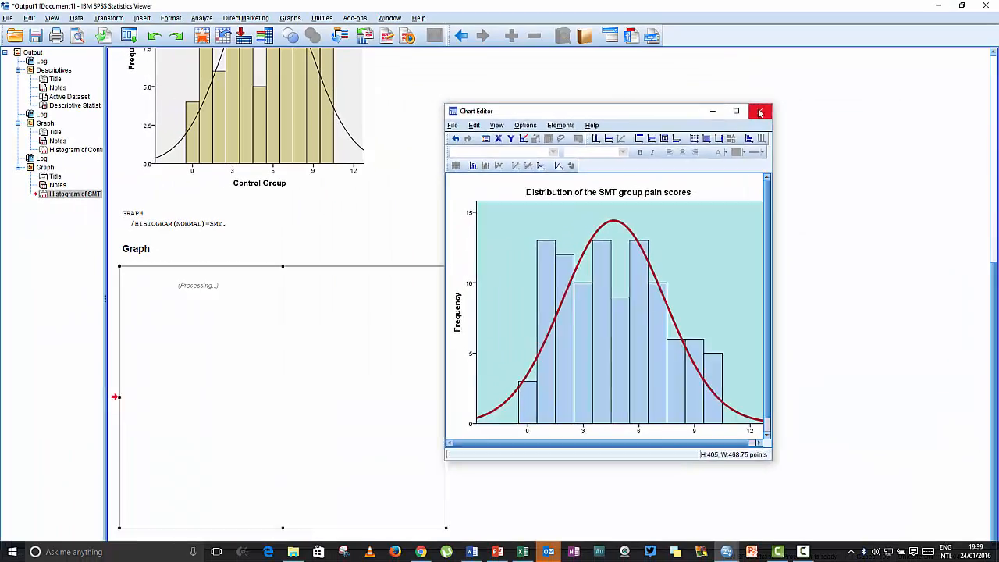
{"action": "left_click", "coordinate": [694, 52]}
Resize the SMT histogram in the output, leaving it slightly larger than it was originally.
{"action": "scroll", "coordinate": [555, 212], "scroll_direction": "down", "scroll_amount": 1}
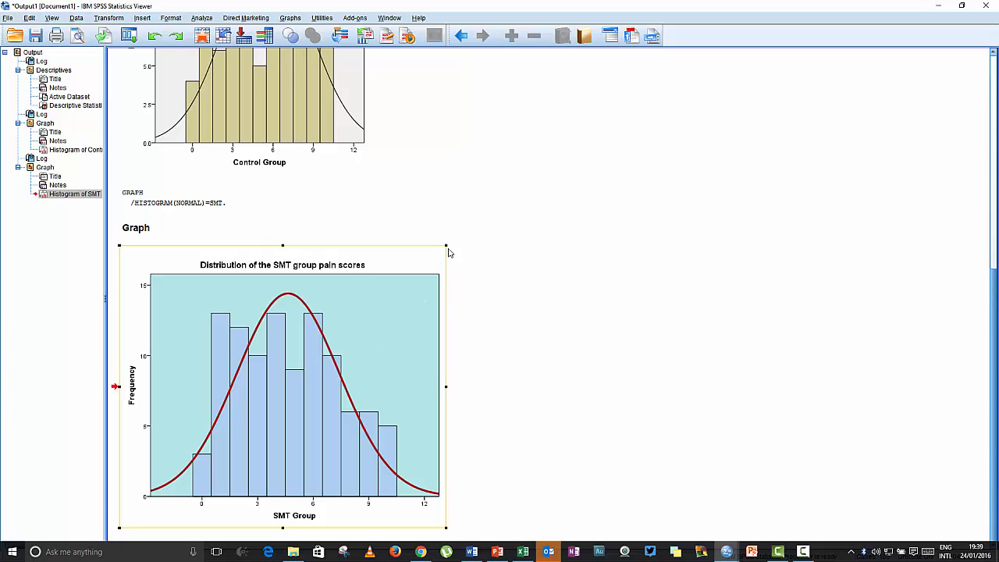
{"action": "left_click_drag", "start_coordinate": [446, 246], "coordinate": [335, 326]}
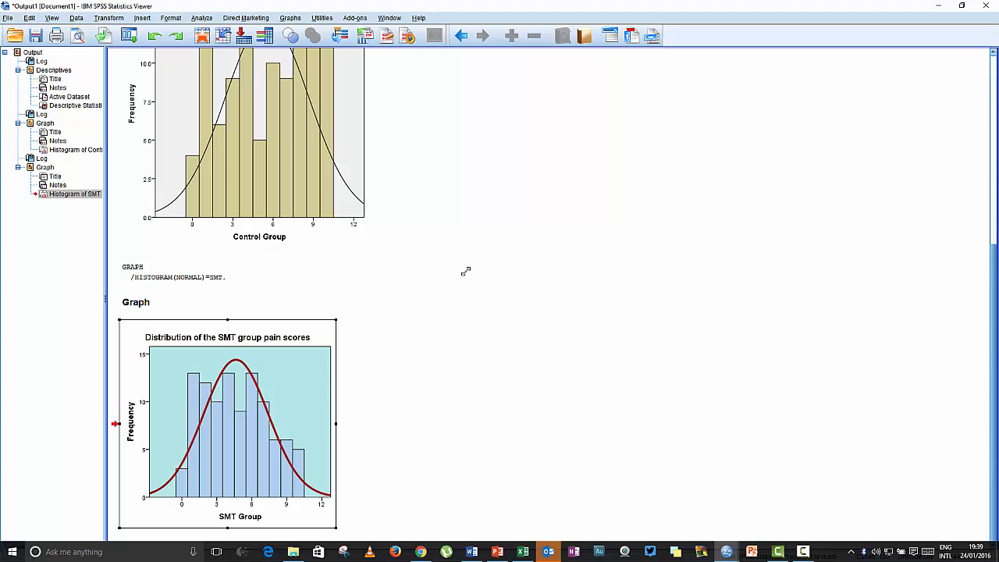
{"action": "left_click_drag", "start_coordinate": [466, 272], "coordinate": [469, 267]}
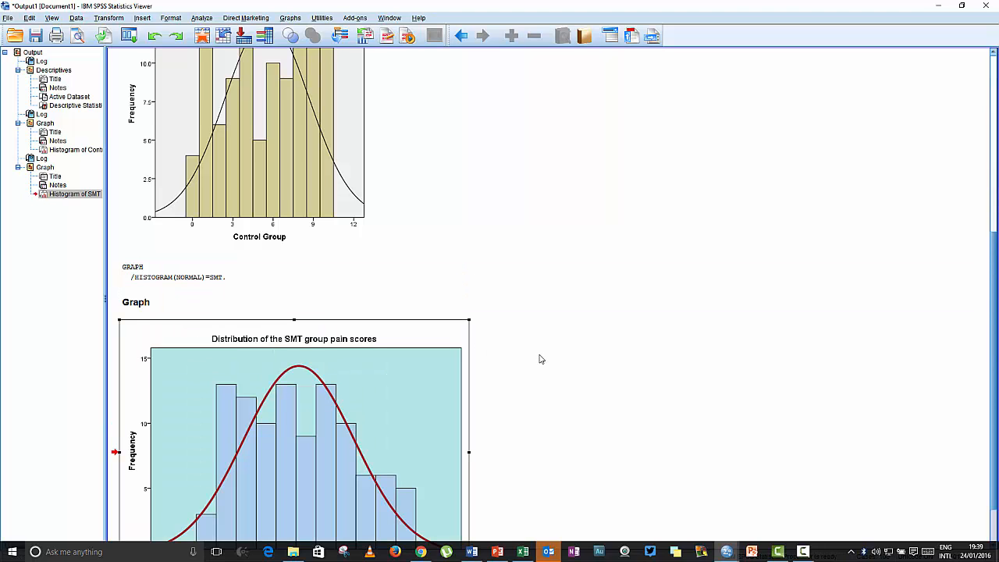
{"action": "scroll", "coordinate": [539, 359], "scroll_direction": "down", "scroll_amount": 2}
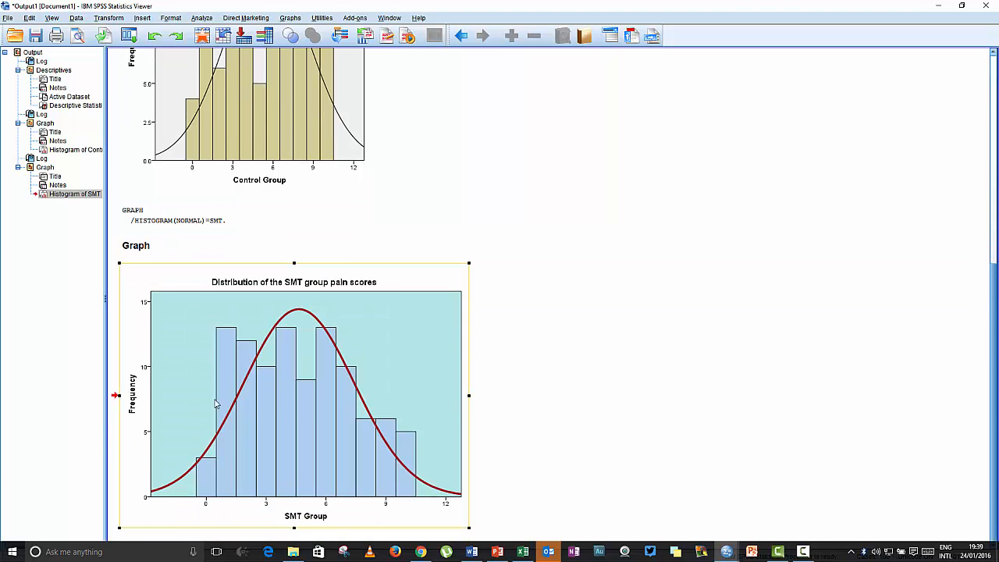
{"action": "scroll", "coordinate": [289, 393], "scroll_direction": "up", "scroll_amount": 1}
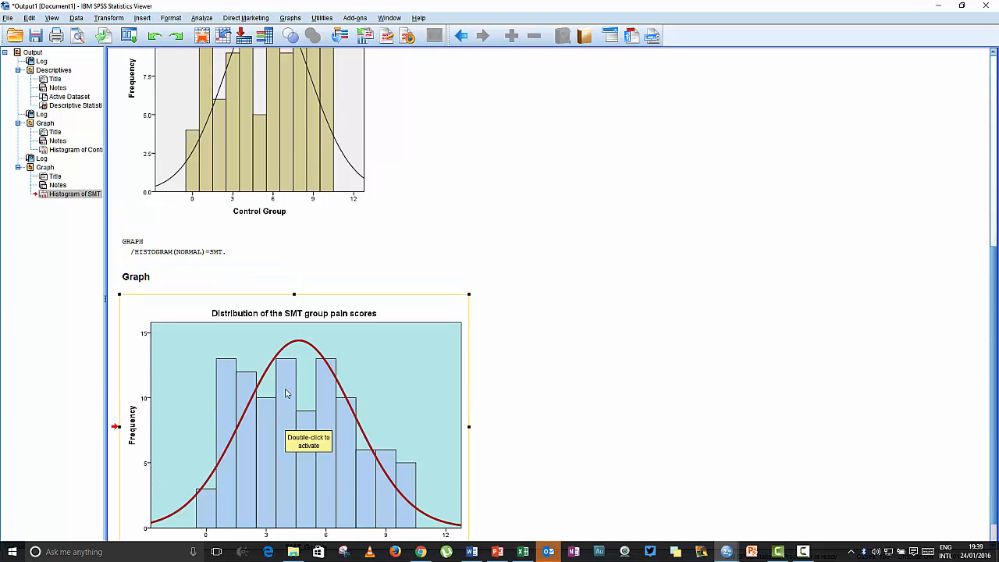
{"action": "scroll", "coordinate": [576, 372], "scroll_direction": "down", "scroll_amount": 1}
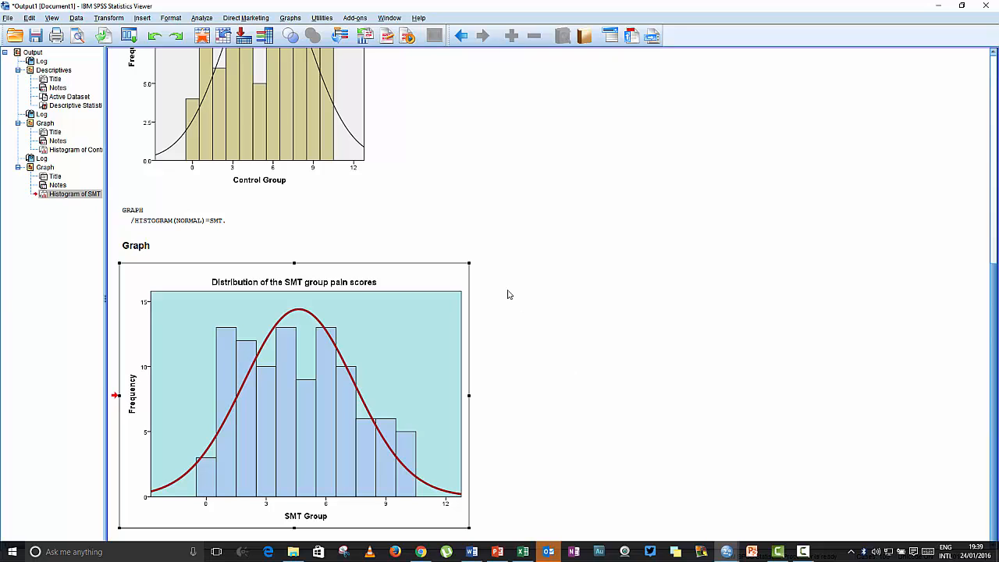
{"action": "scroll", "coordinate": [507, 294], "scroll_direction": "up", "scroll_amount": 8}
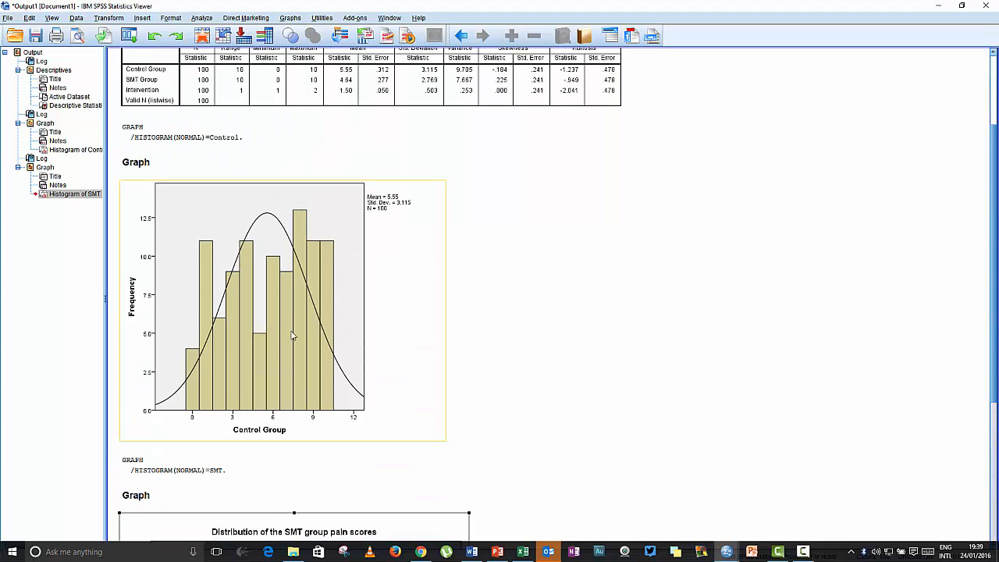
{"action": "scroll", "coordinate": [522, 313], "scroll_direction": "down", "scroll_amount": 2}
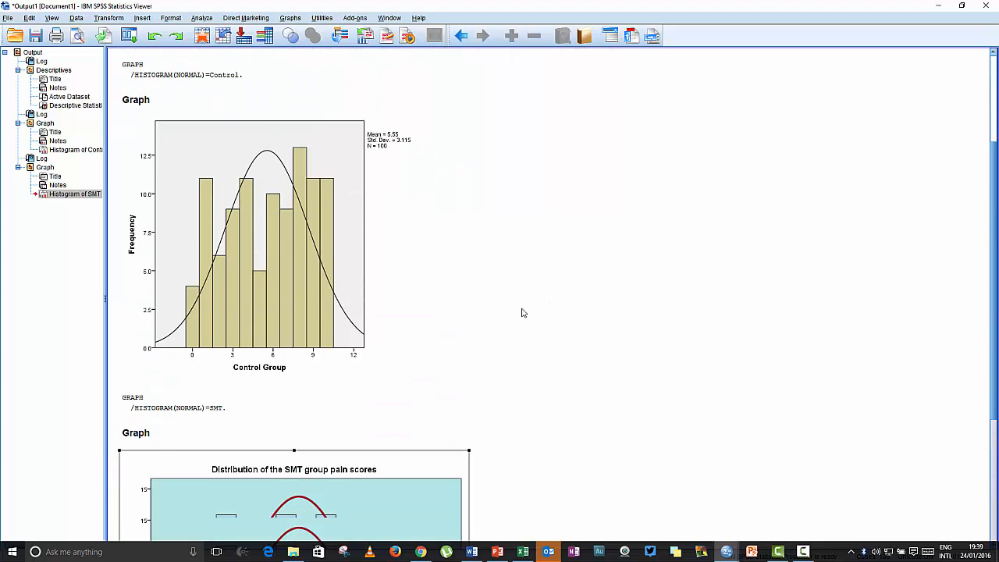
{"action": "scroll", "coordinate": [630, 388], "scroll_direction": "down", "scroll_amount": 6}
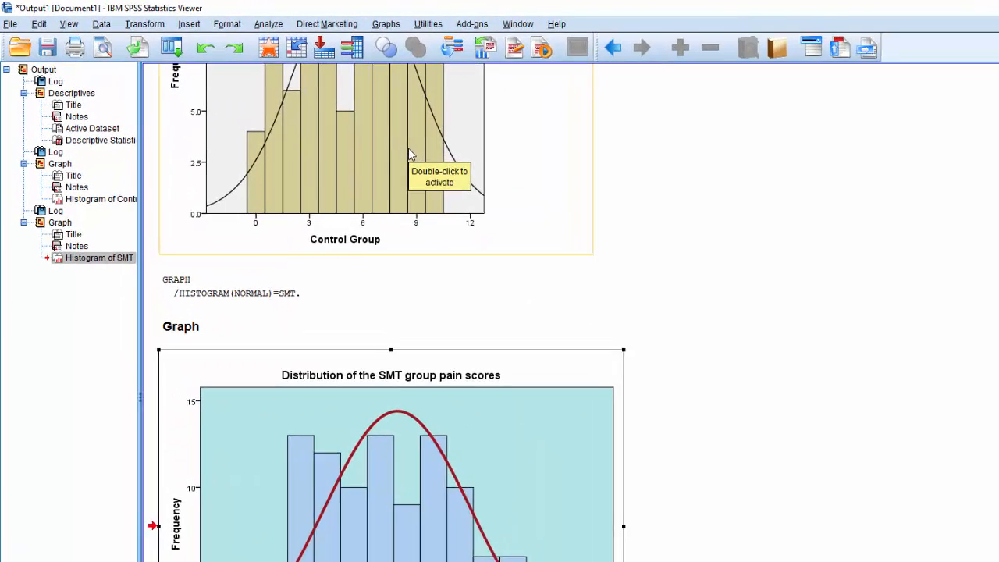
Start defining a legacy clustered bar chart based on summaries of separate variables.
{"action": "left_click", "coordinate": [427, 26]}
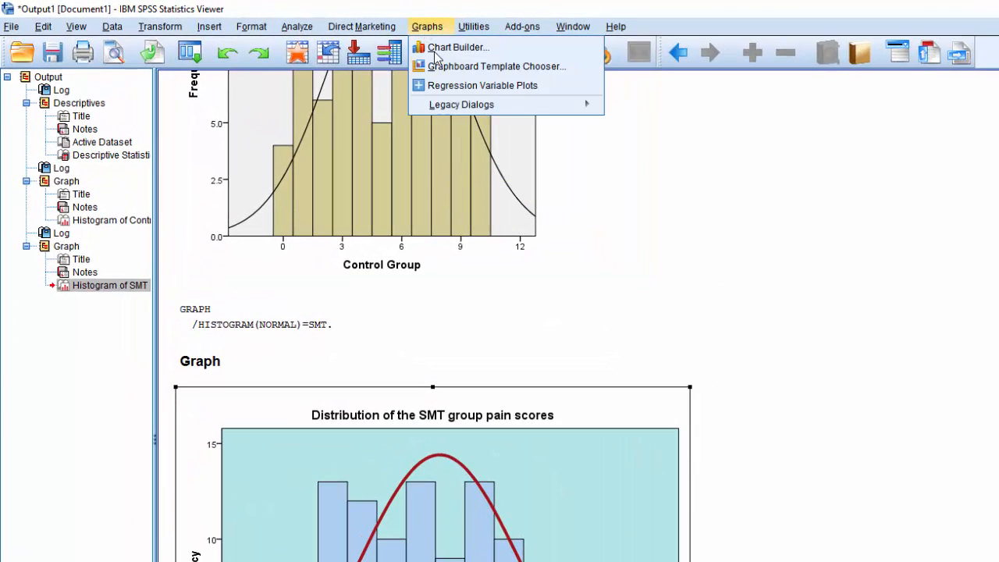
{"action": "mouse_move", "coordinate": [457, 110]}
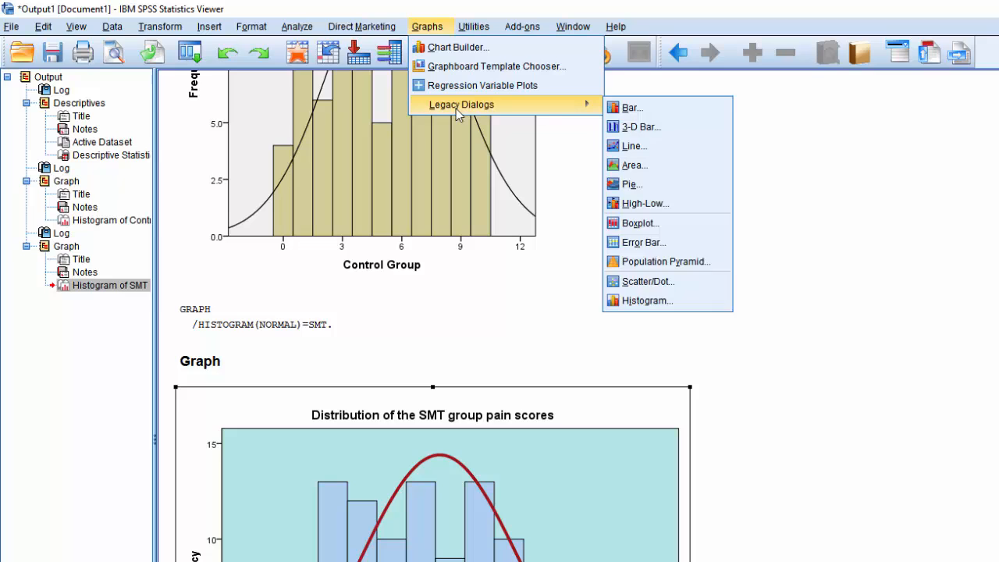
{"action": "left_click", "coordinate": [636, 110]}
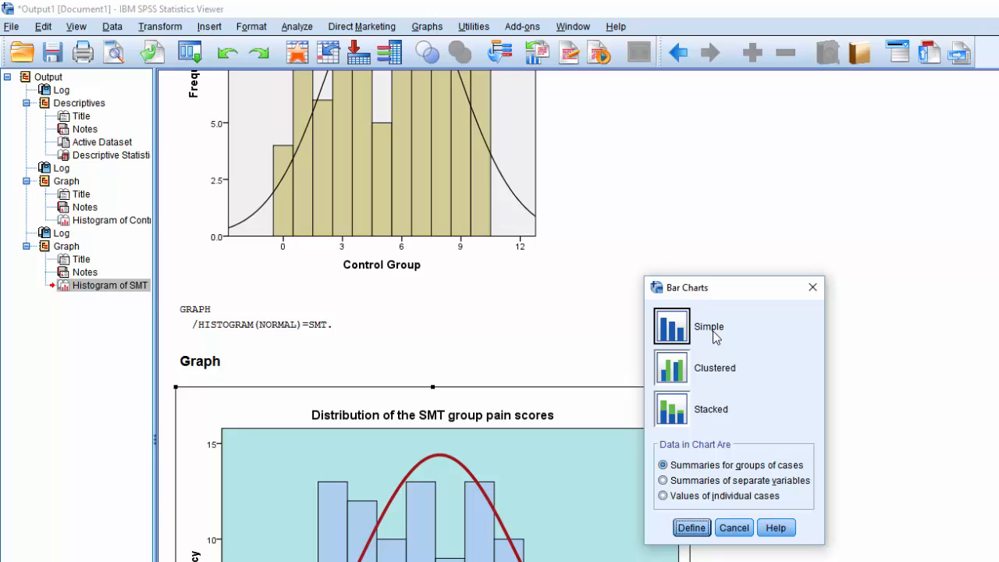
{"action": "left_click", "coordinate": [681, 374]}
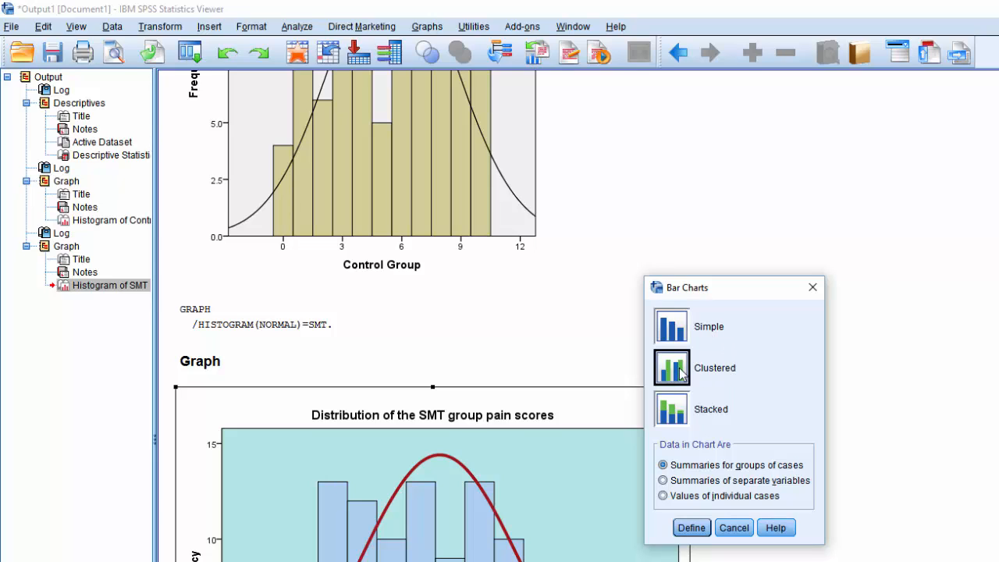
{"action": "left_click", "coordinate": [664, 481]}
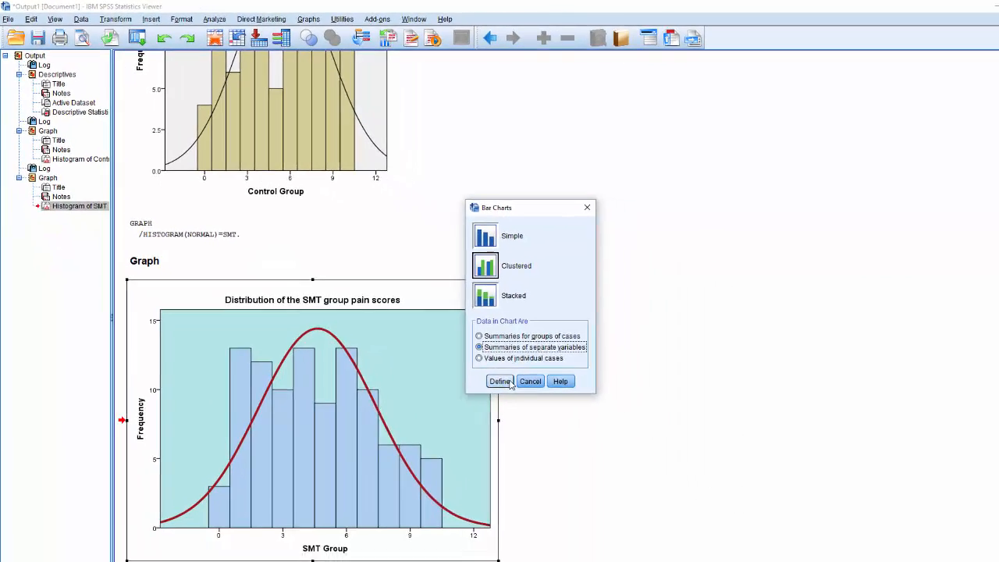
{"action": "left_click", "coordinate": [691, 528]}
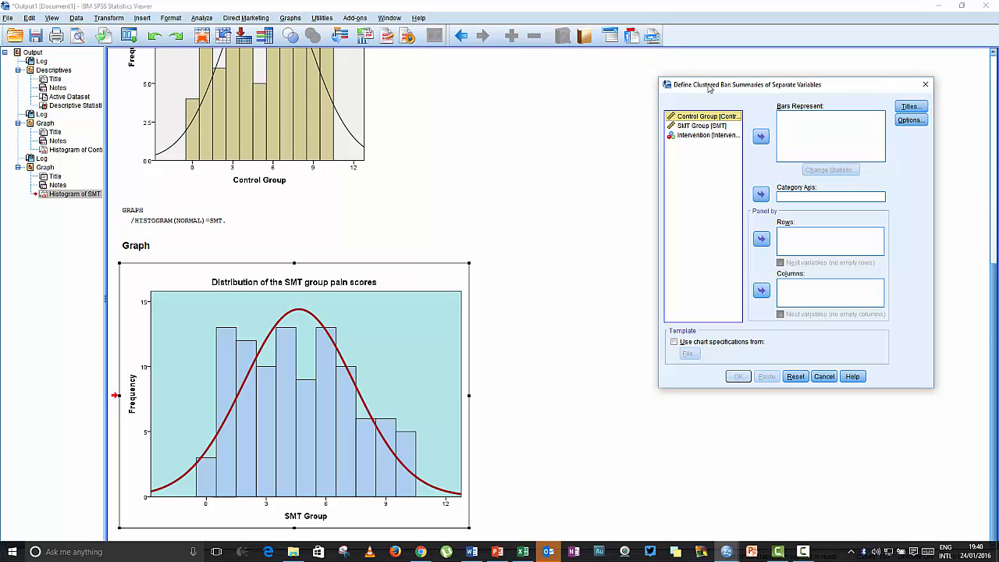
Set the bars to the means of Control Group and SMT Group, with Intervention as the category axis.
{"action": "left_click_drag", "start_coordinate": [709, 87], "coordinate": [575, 112]}
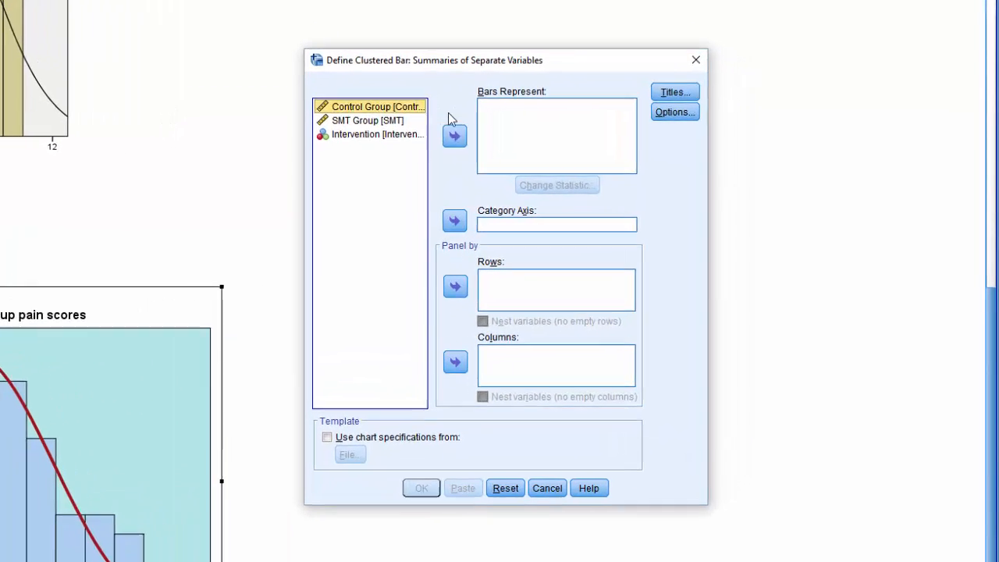
{"action": "left_click", "coordinate": [627, 160]}
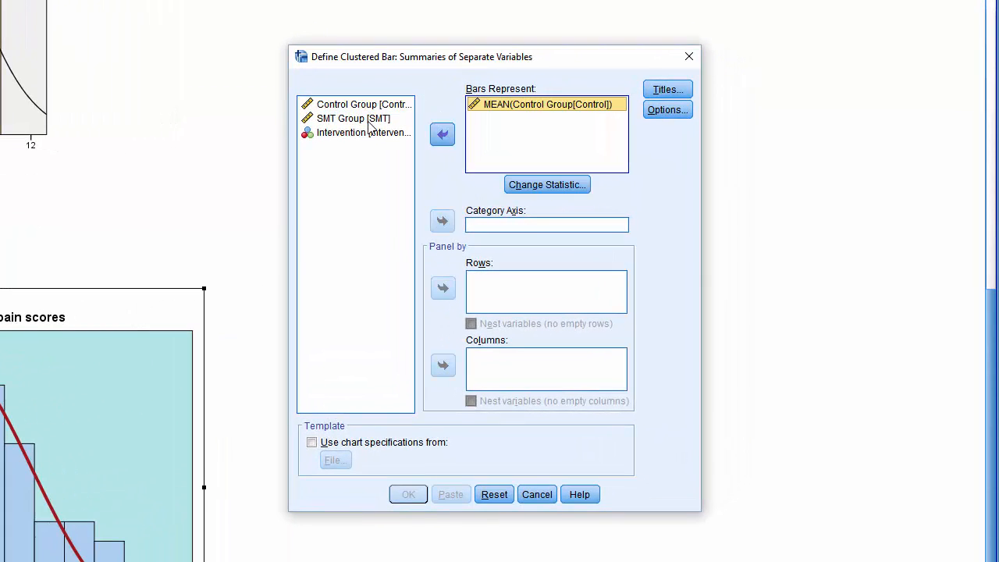
{"action": "left_click", "coordinate": [368, 119]}
{"action": "left_click", "coordinate": [444, 134]}
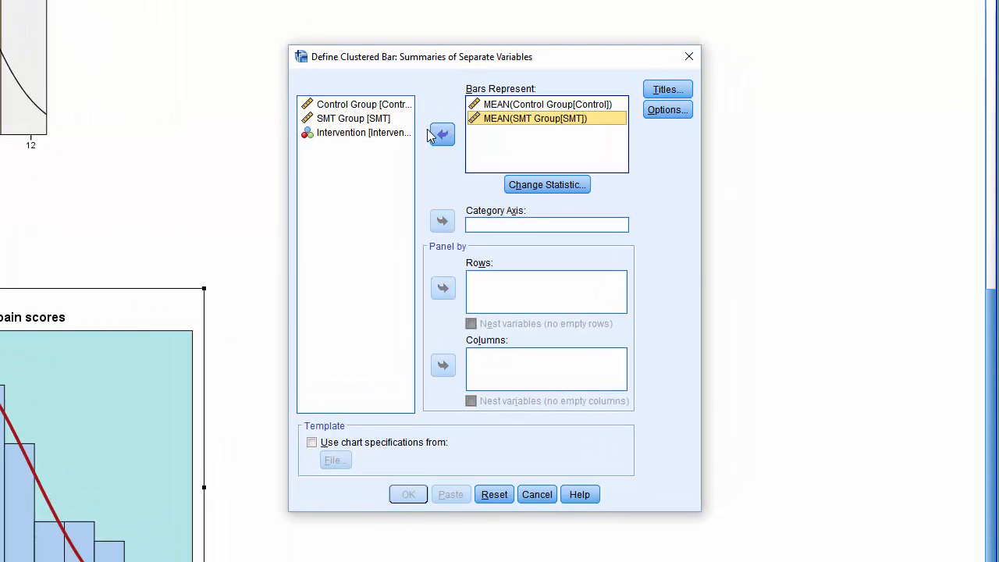
{"action": "left_click", "coordinate": [368, 133]}
{"action": "left_click", "coordinate": [443, 222]}
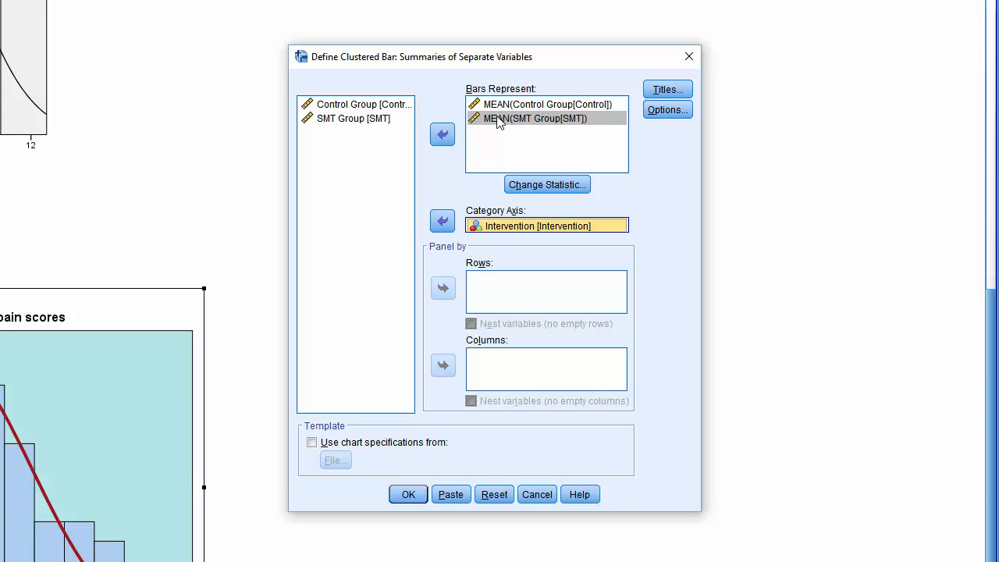
Keep the mean of values as the statistic and add error bars showing the standard error with a multiplier of 2.0.
{"action": "left_click", "coordinate": [550, 184]}
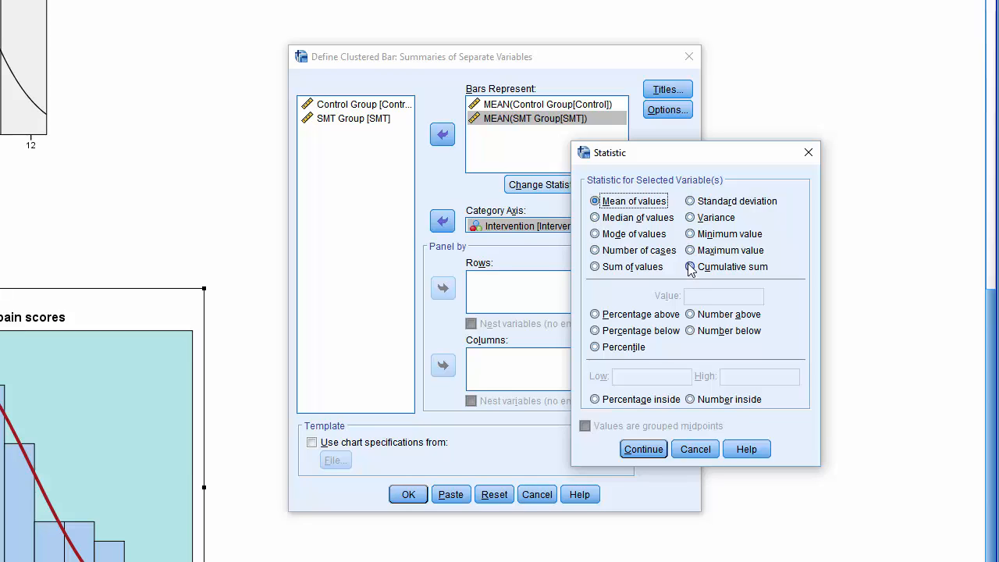
{"action": "left_click", "coordinate": [641, 450]}
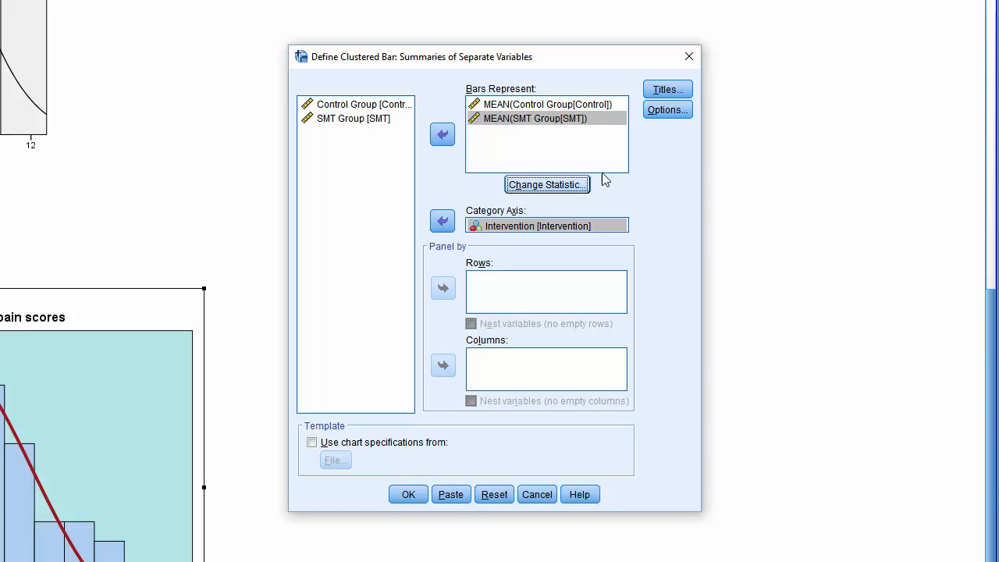
{"action": "left_click", "coordinate": [668, 116]}
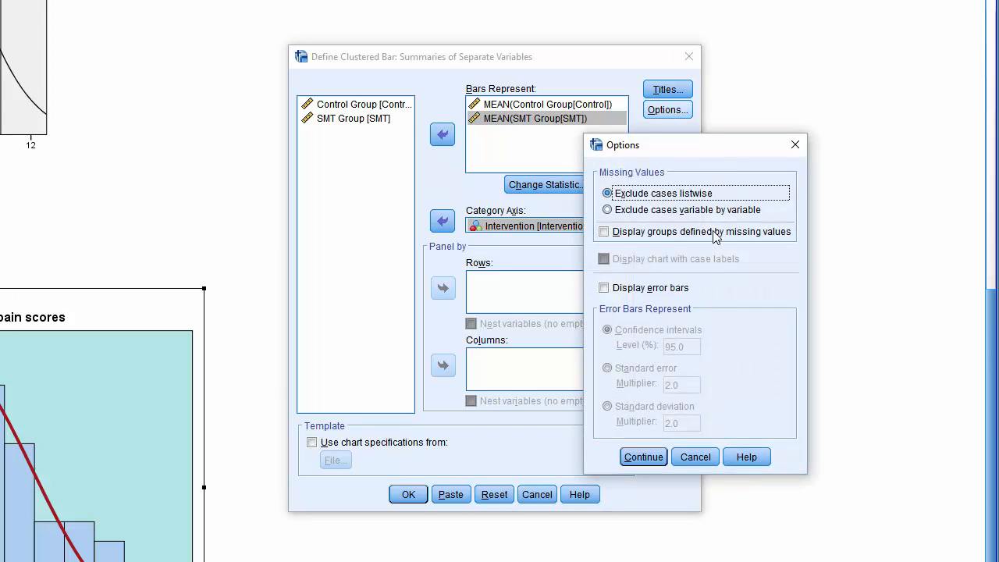
{"action": "left_click_drag", "start_coordinate": [672, 148], "coordinate": [486, 139]}
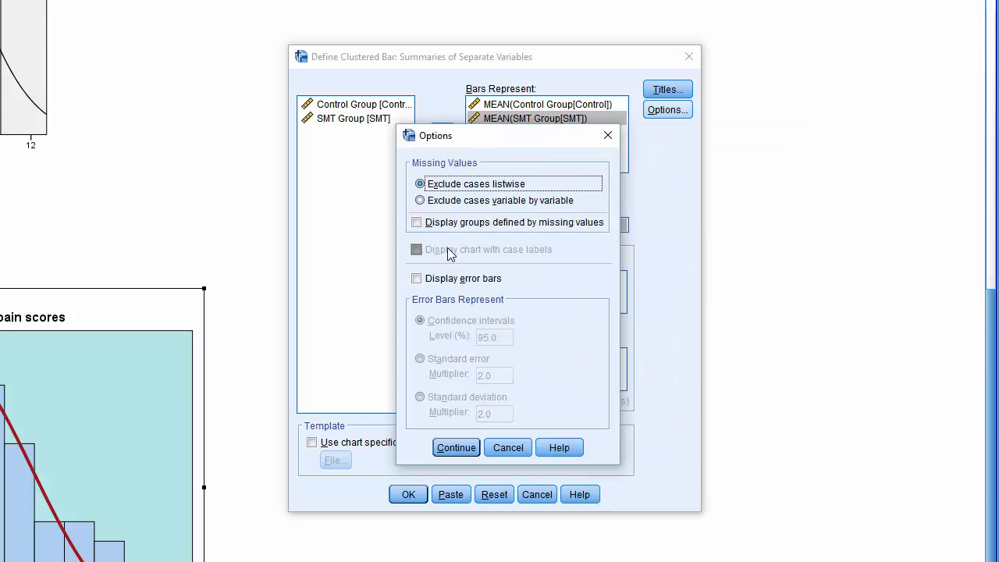
{"action": "left_click", "coordinate": [417, 278]}
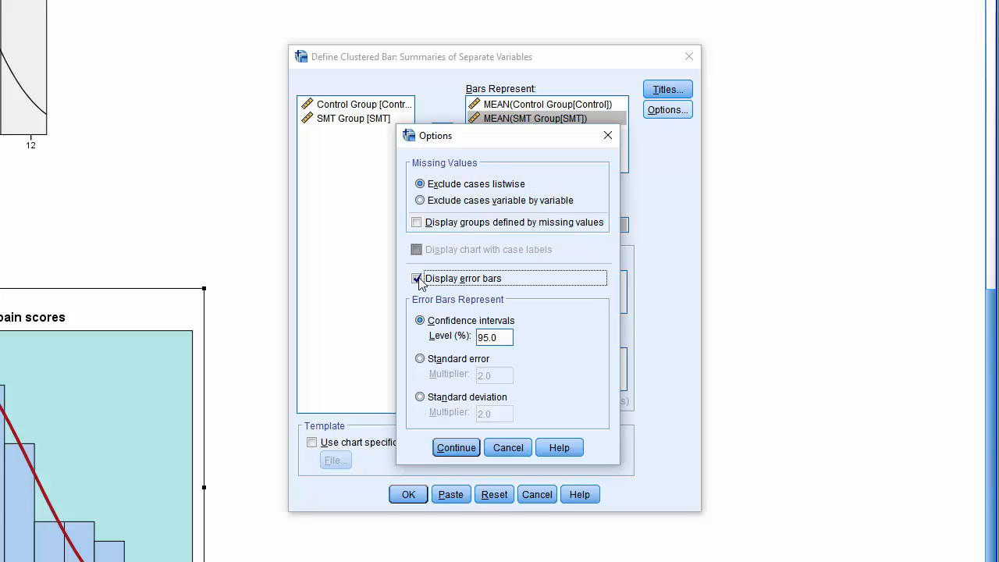
{"action": "left_click", "coordinate": [420, 360]}
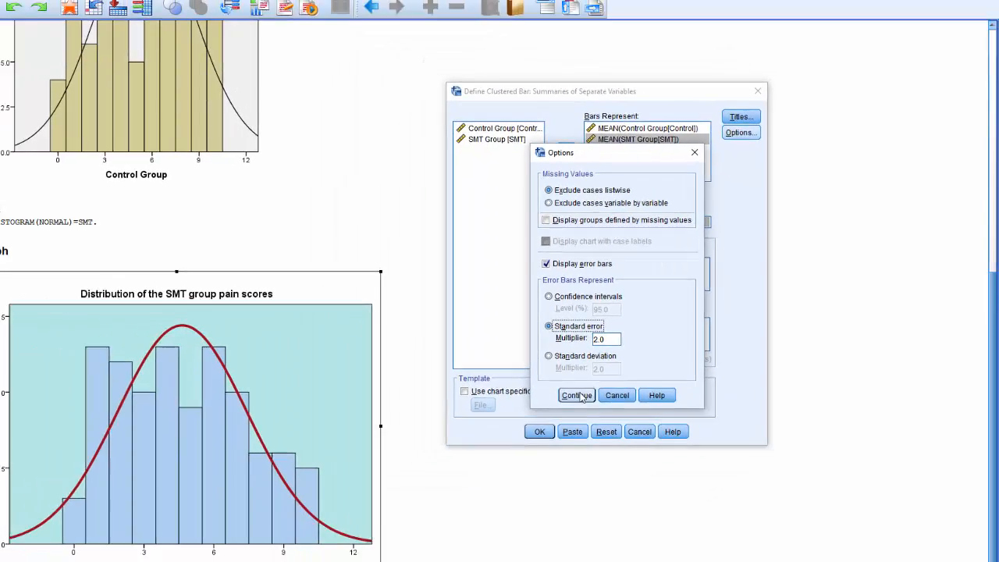
{"action": "left_click", "coordinate": [455, 447]}
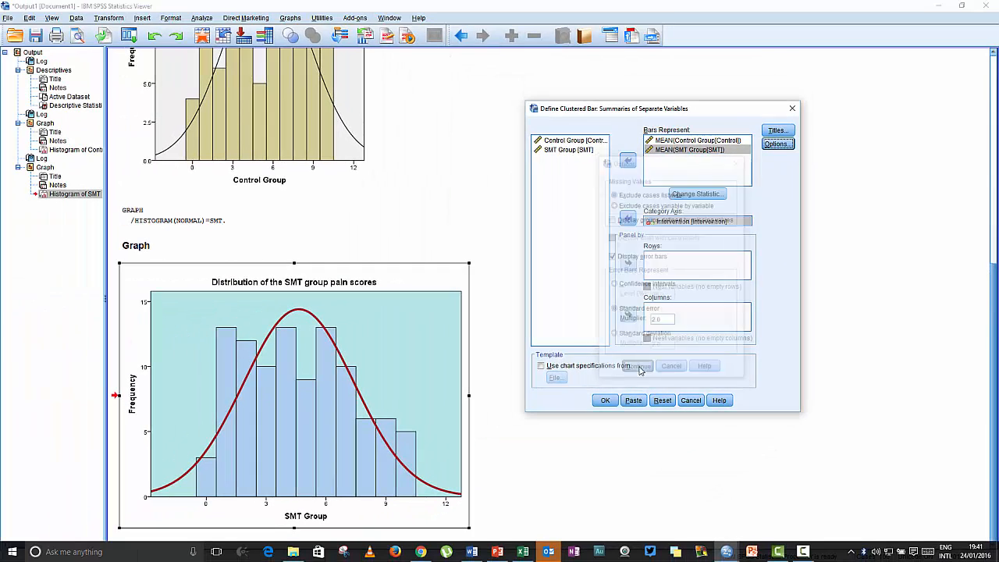
Generate the clustered bar chart and open it in the Chart Editor, moved clear of the output.
{"action": "left_click", "coordinate": [605, 401]}
{"action": "scroll", "coordinate": [542, 279], "scroll_direction": "down", "scroll_amount": 5}
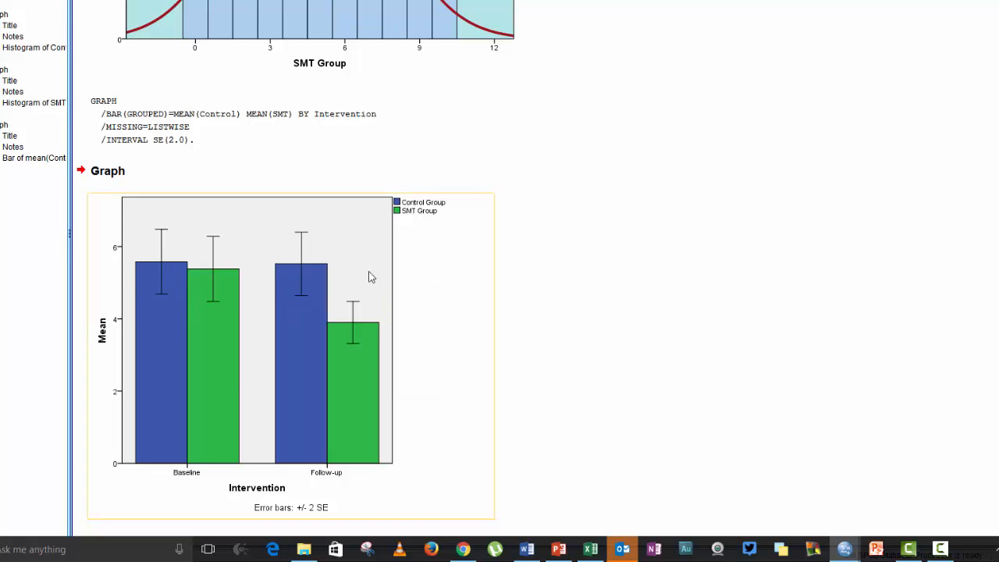
{"action": "left_click", "coordinate": [238, 256]}
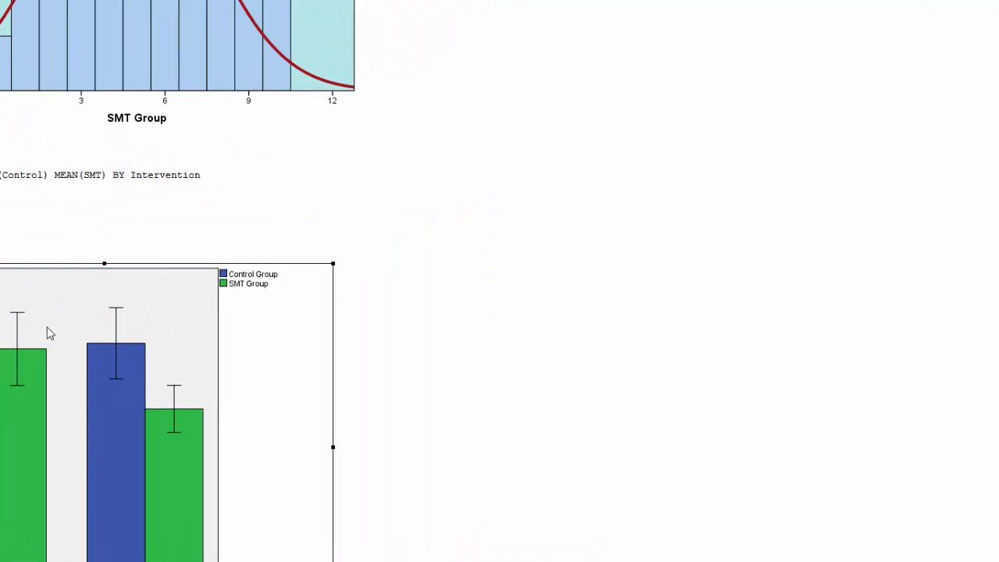
{"action": "double_click", "coordinate": [47, 333]}
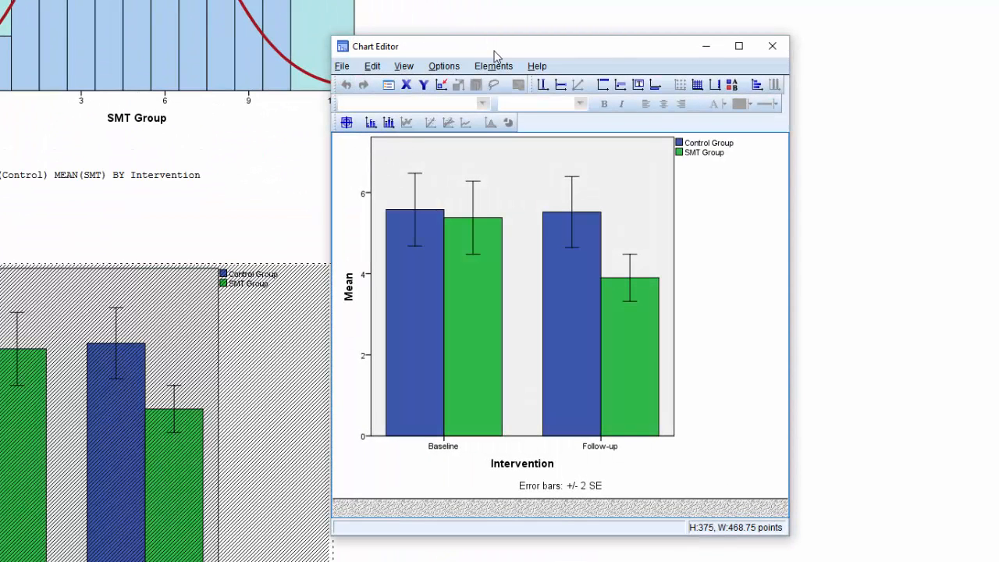
{"action": "left_click_drag", "start_coordinate": [492, 48], "coordinate": [641, 43]}
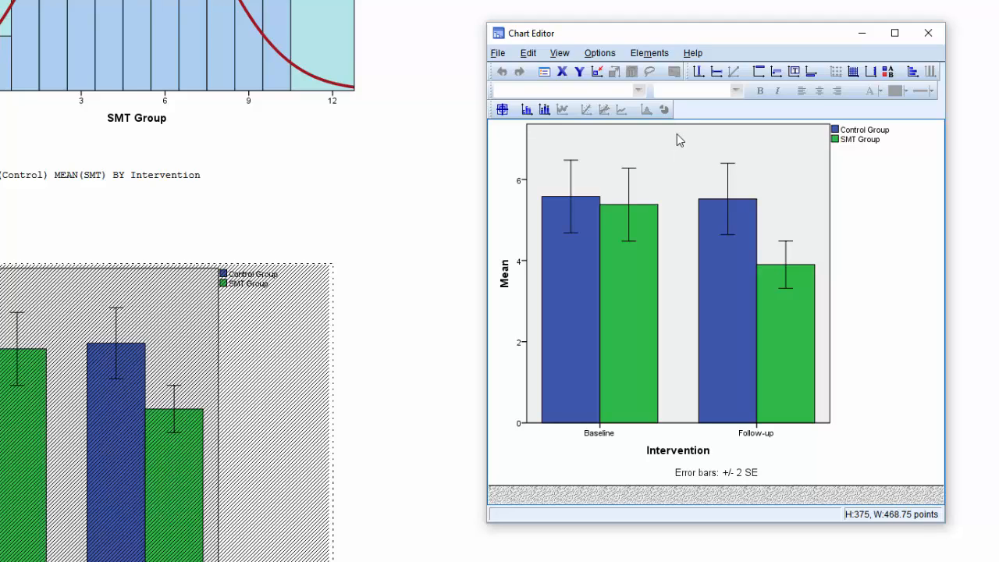
{"action": "left_click", "coordinate": [857, 145]}
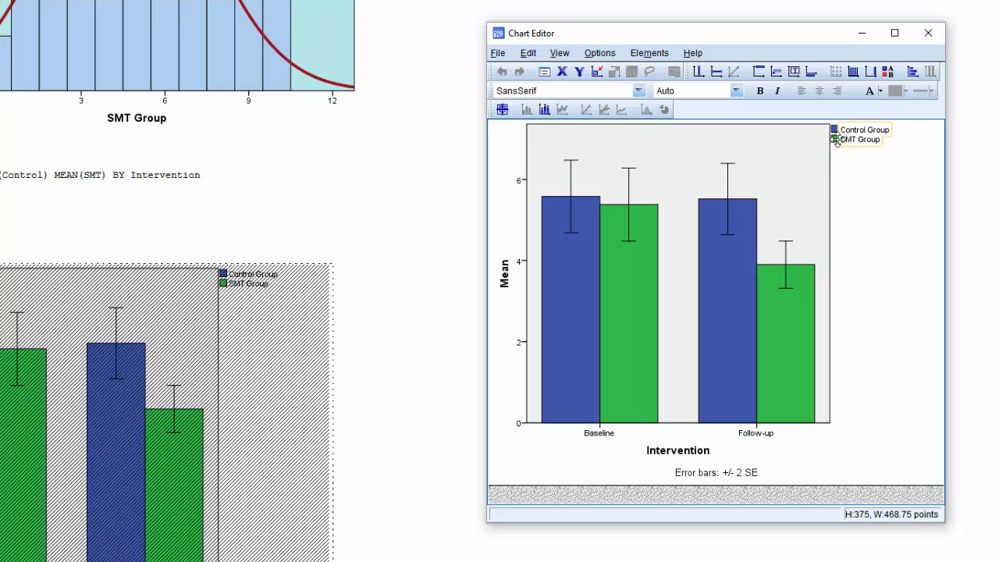
{"action": "left_click", "coordinate": [885, 161]}
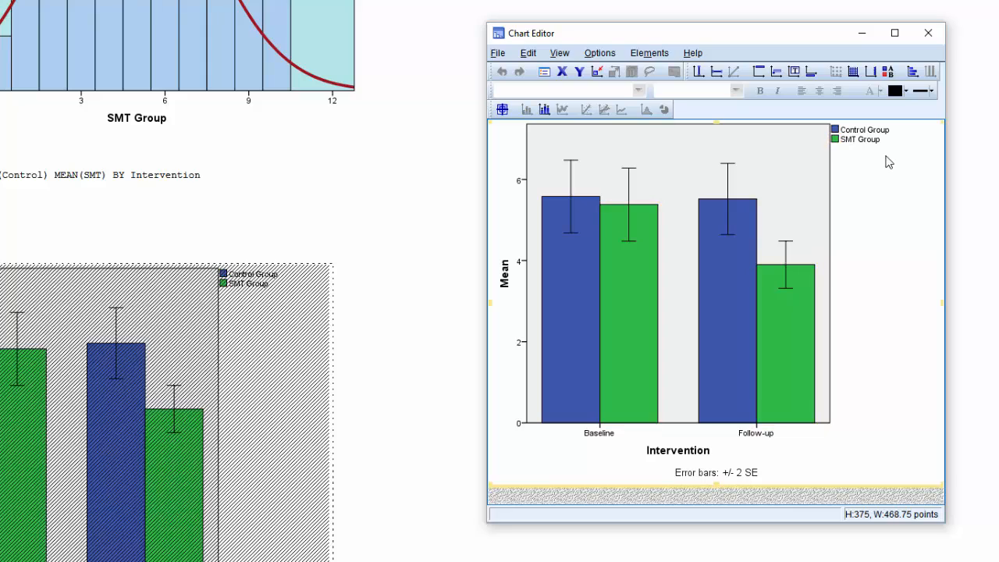
{"action": "left_click", "coordinate": [882, 147]}
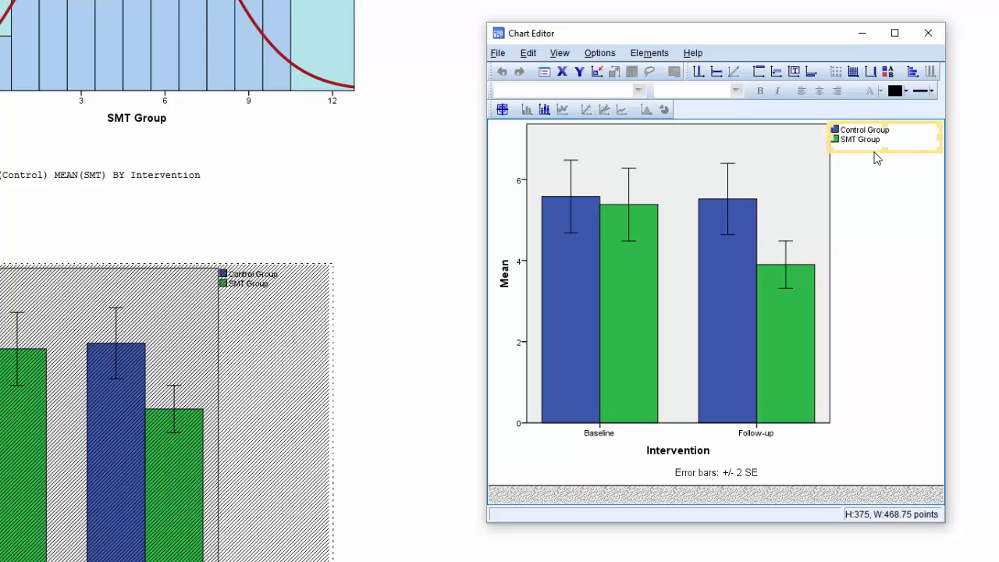
{"action": "left_click", "coordinate": [877, 160]}
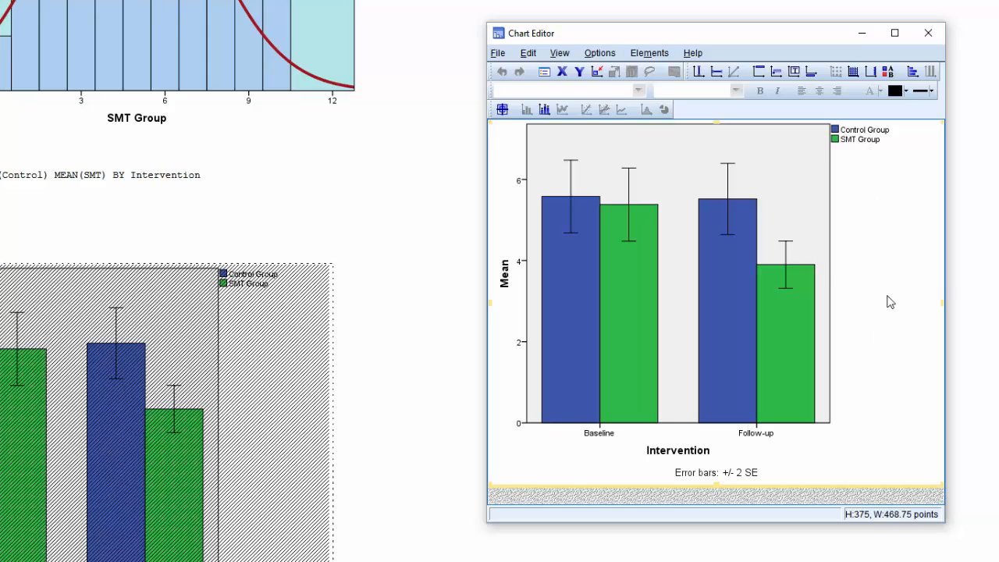
{"action": "left_click", "coordinate": [881, 148]}
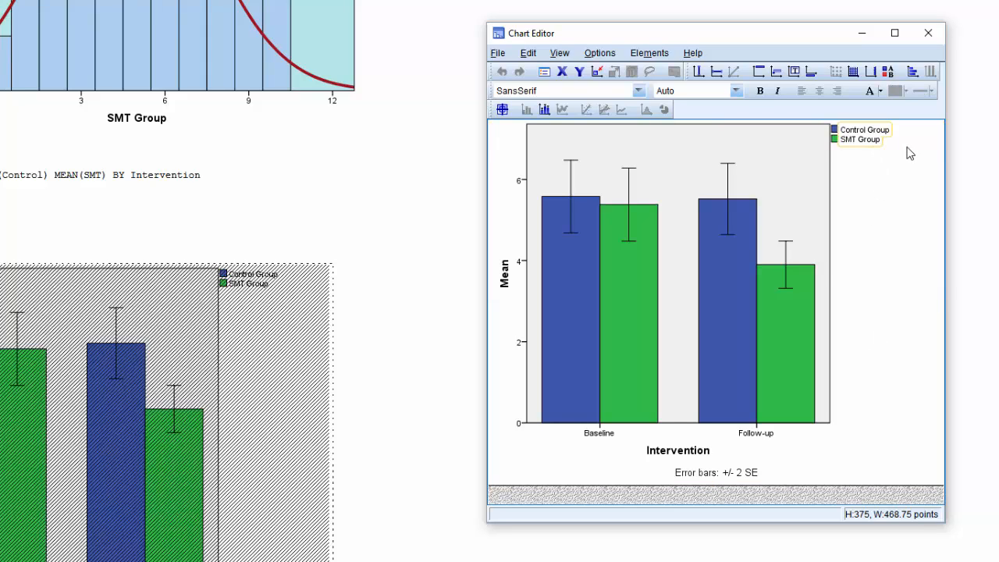
{"action": "left_click", "coordinate": [909, 153]}
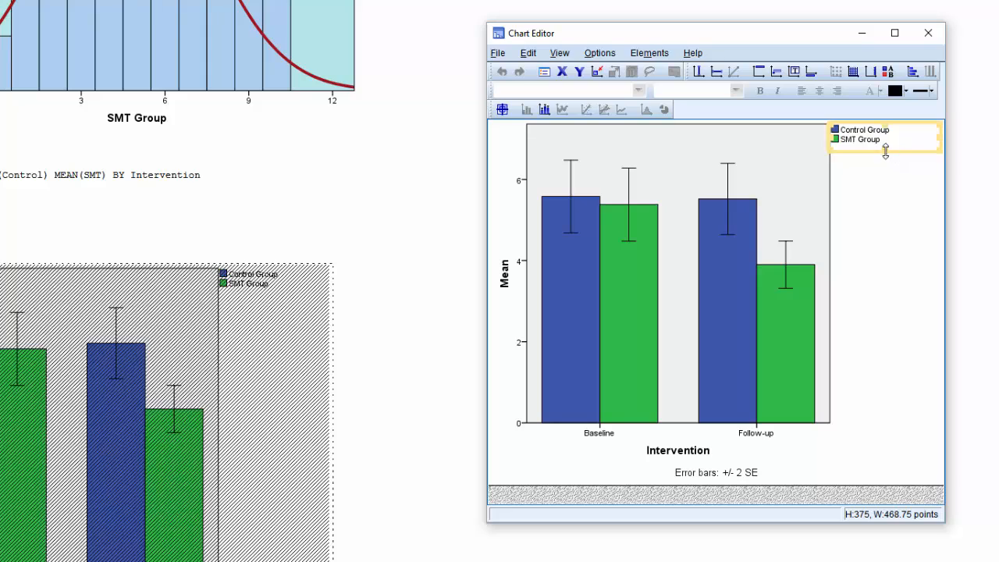
{"action": "left_click_drag", "start_coordinate": [944, 183], "coordinate": [993, 182]}
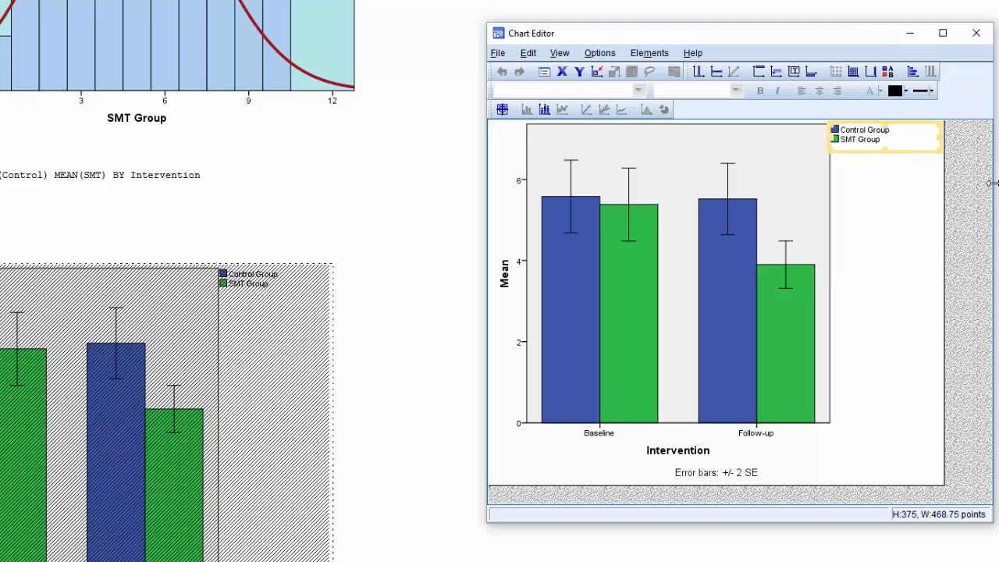
{"action": "left_click", "coordinate": [908, 201]}
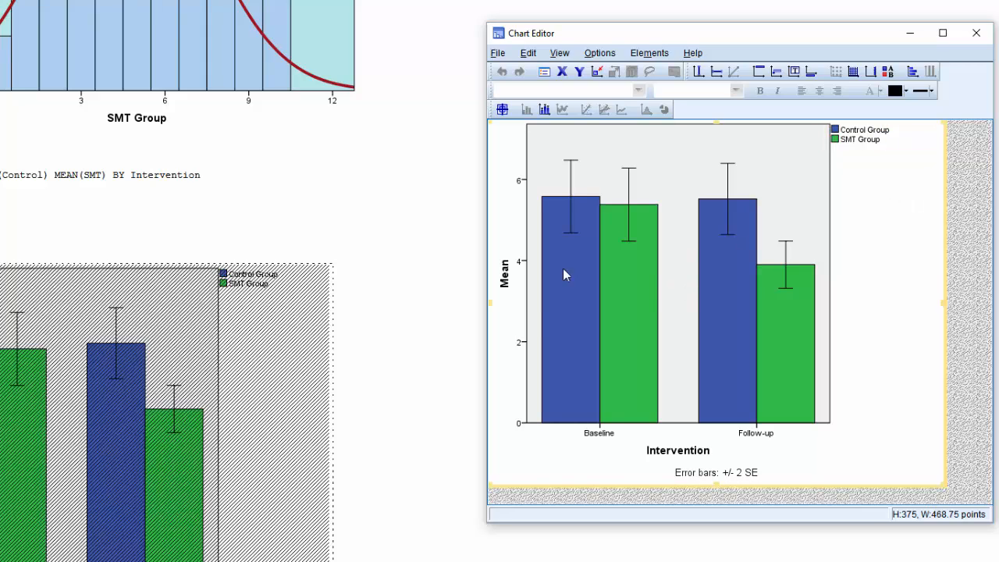
Set the vertical Mean axis to a maximum of 10 with a major increment of 1.
{"action": "left_click", "coordinate": [526, 348]}
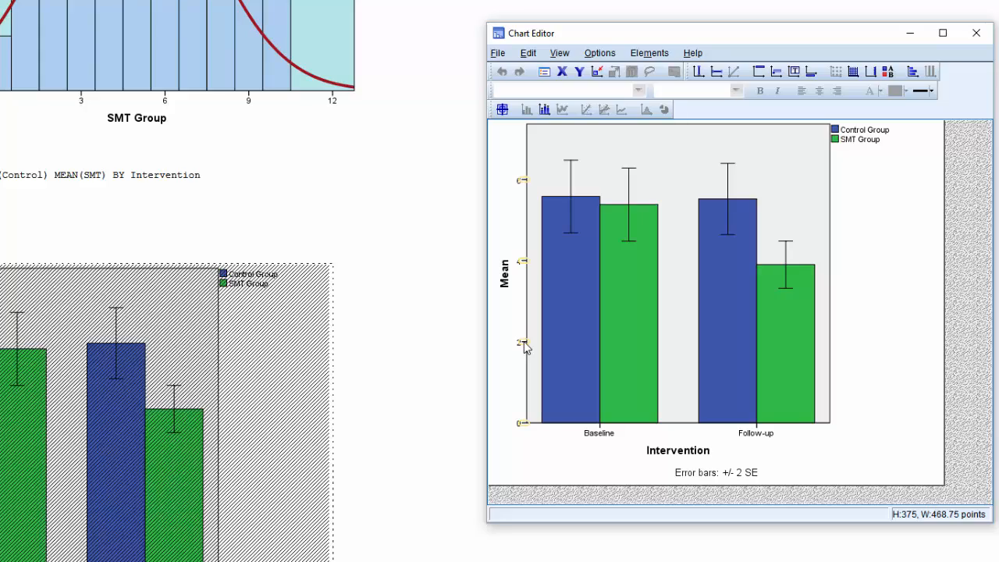
{"action": "double_click", "coordinate": [526, 348]}
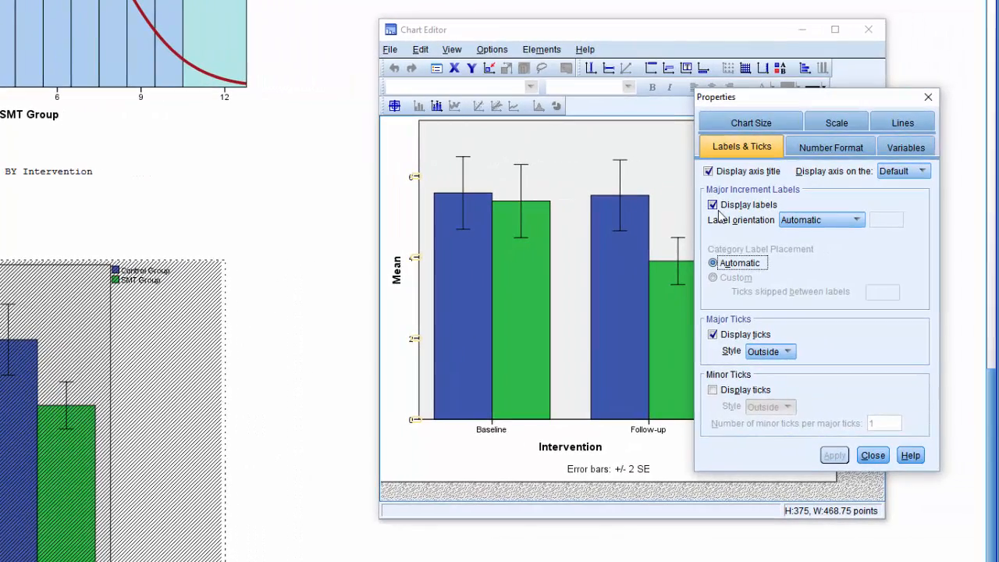
{"action": "left_click", "coordinate": [838, 123]}
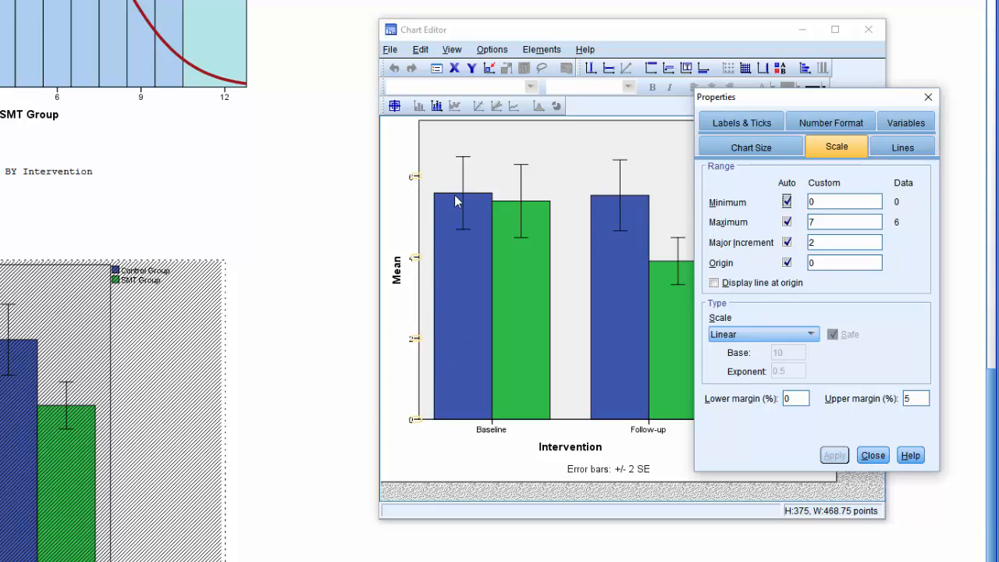
{"action": "double_click", "coordinate": [818, 221]}
{"action": "type", "text": "10"}
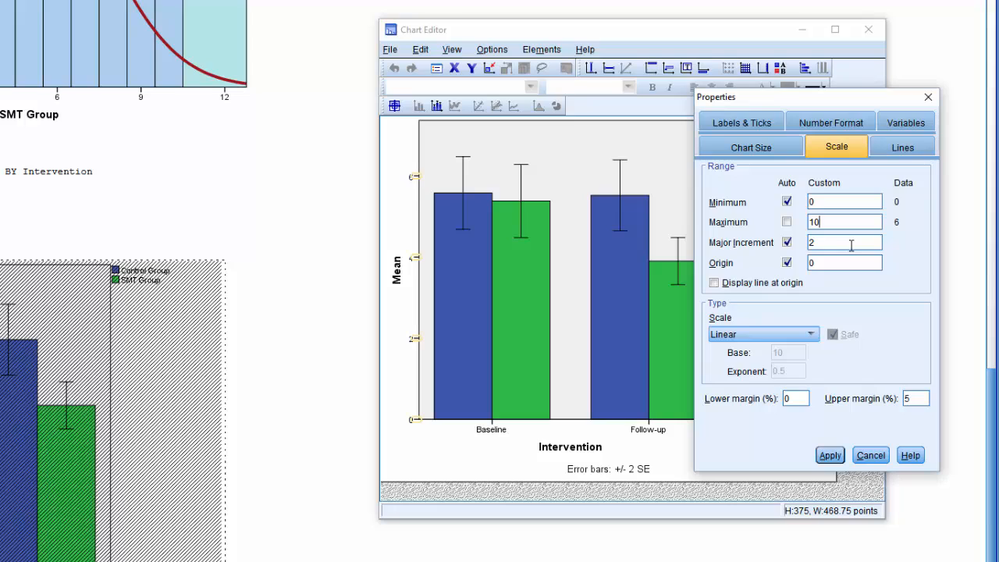
{"action": "left_click", "coordinate": [826, 244]}
{"action": "double_click", "coordinate": [811, 241]}
{"action": "type", "text": "1"}
{"action": "left_click", "coordinate": [829, 455]}
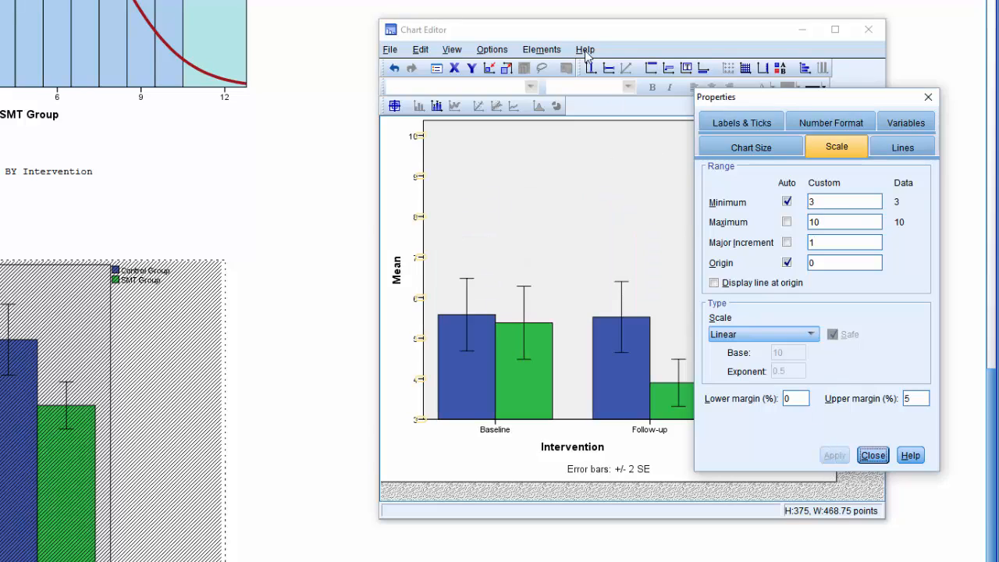
Review the Mean axis's label and tick, number format, variable and chart size properties, leaving them as they are.
{"action": "left_click_drag", "start_coordinate": [588, 34], "coordinate": [443, 32]}
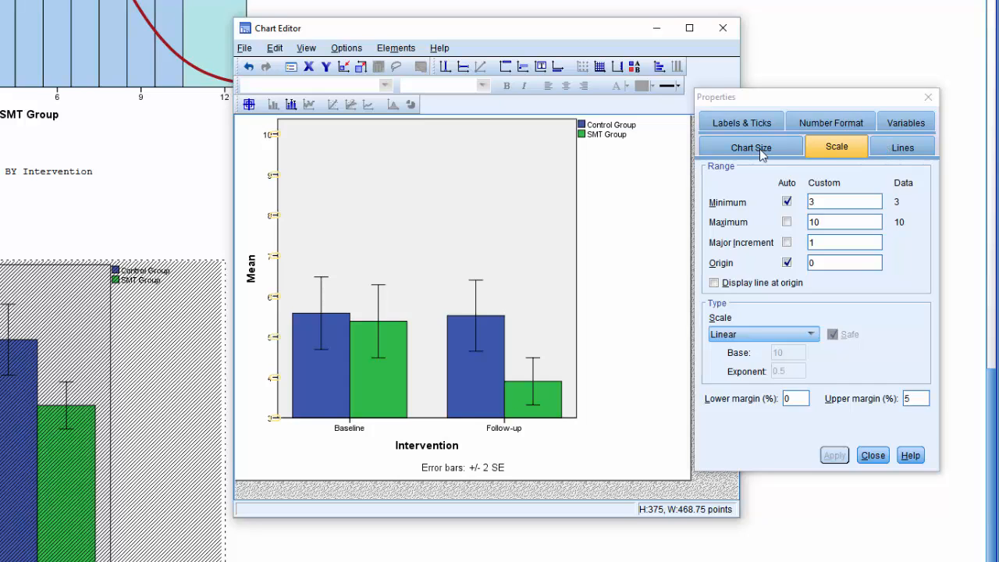
{"action": "left_click", "coordinate": [750, 125]}
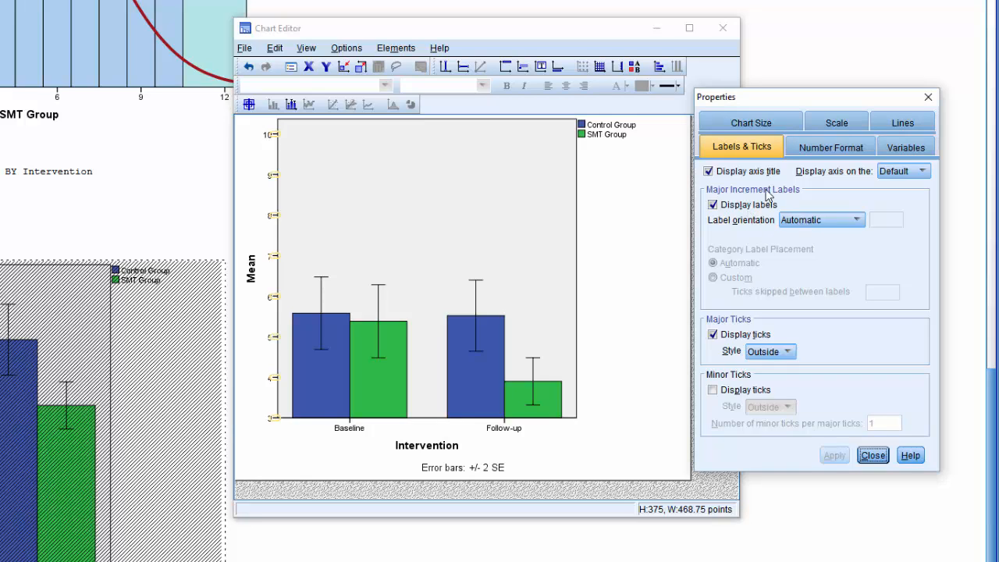
{"action": "left_click", "coordinate": [829, 148]}
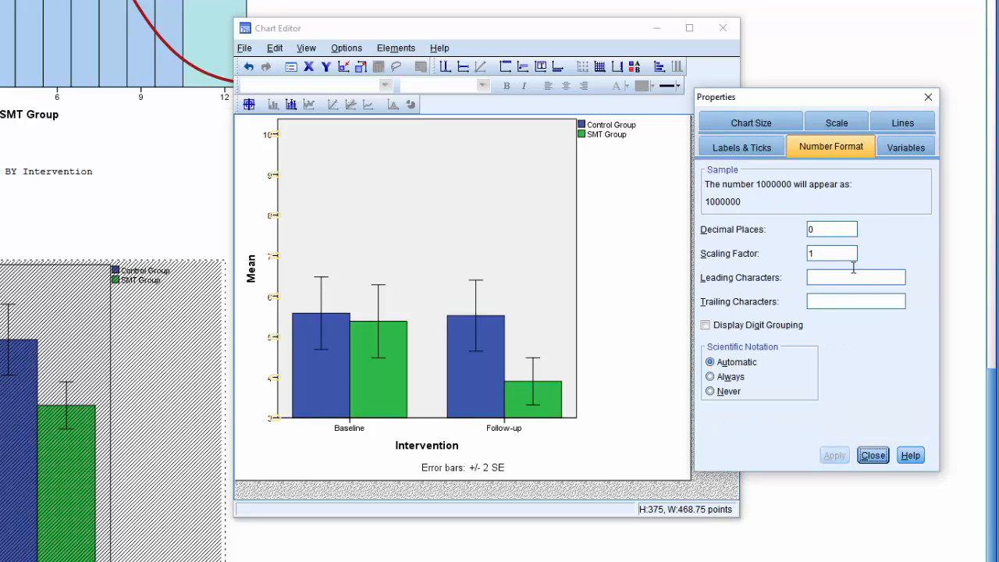
{"action": "left_click", "coordinate": [905, 150]}
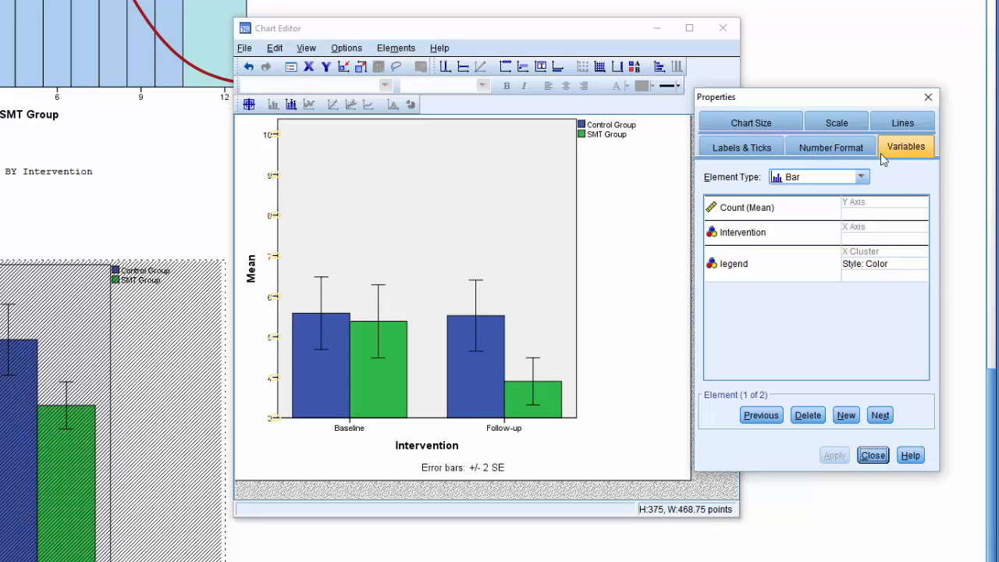
{"action": "left_click", "coordinate": [743, 126]}
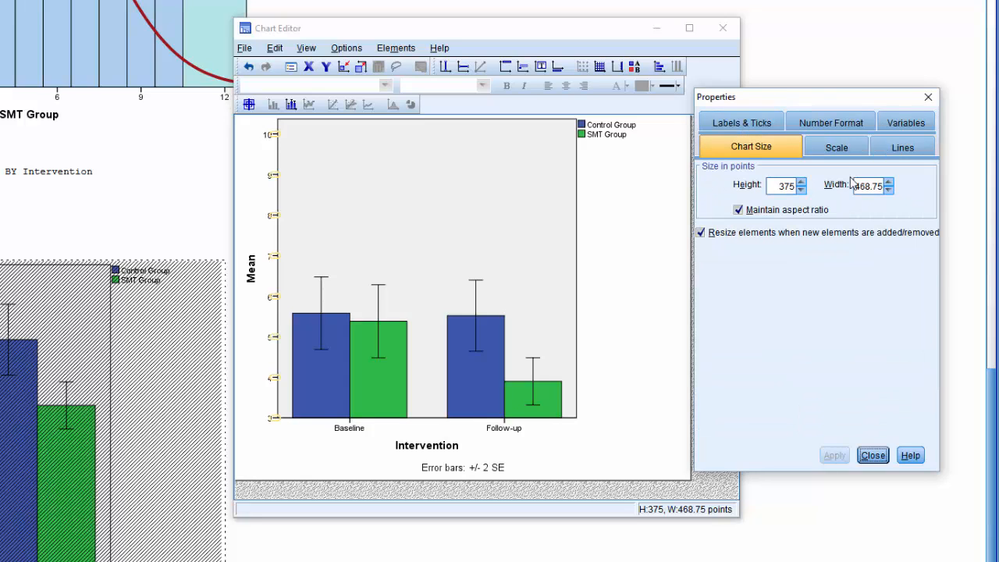
{"action": "left_click", "coordinate": [906, 123]}
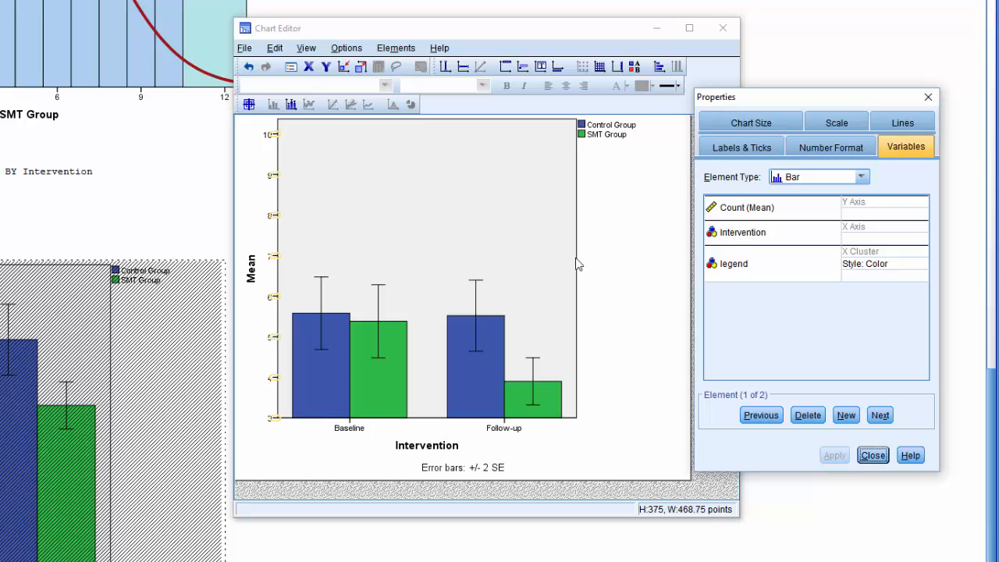
{"action": "left_click", "coordinate": [872, 455]}
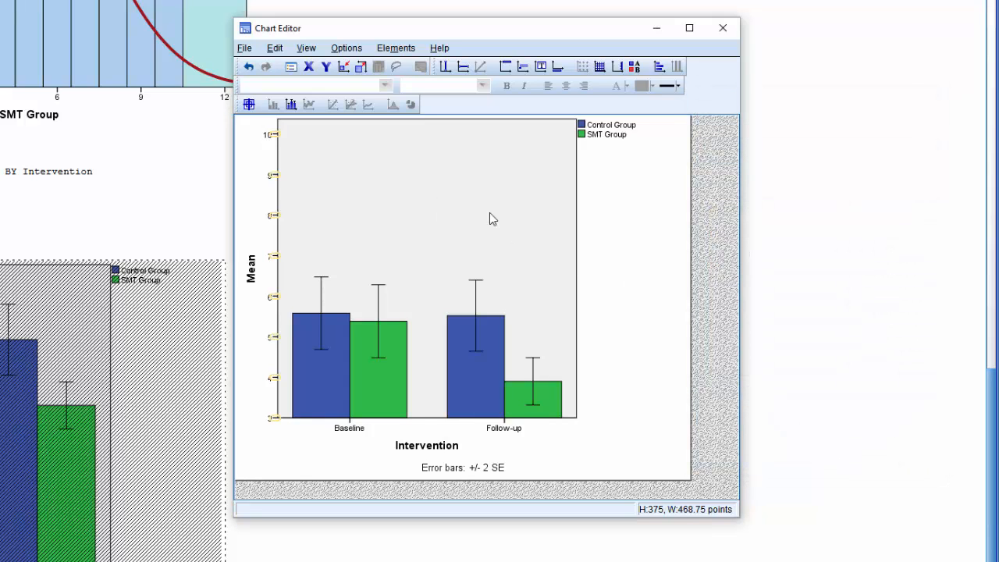
Fill the bar chart's plot background with light teal (182, 231, 232).
{"action": "left_click", "coordinate": [490, 213]}
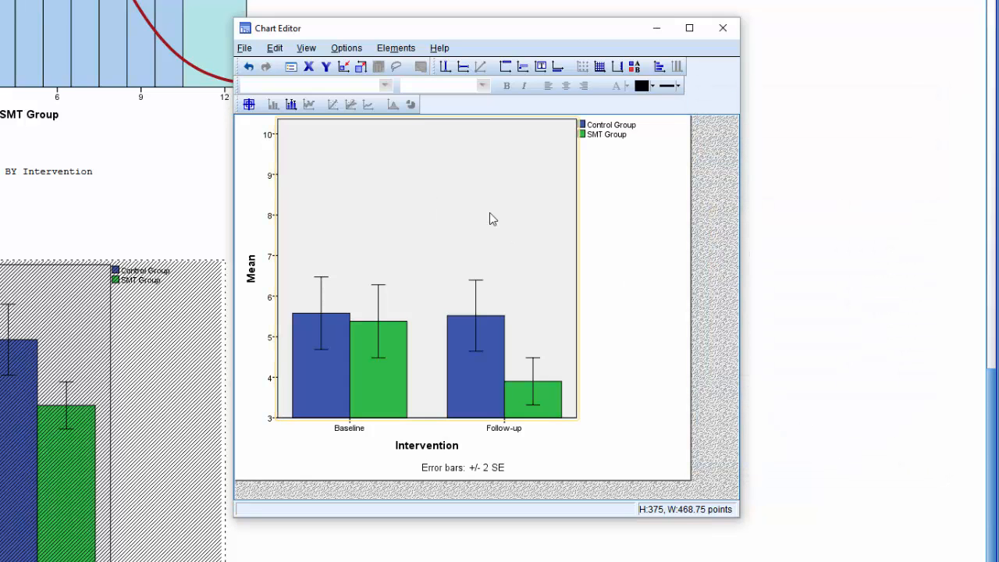
{"action": "double_click", "coordinate": [489, 211]}
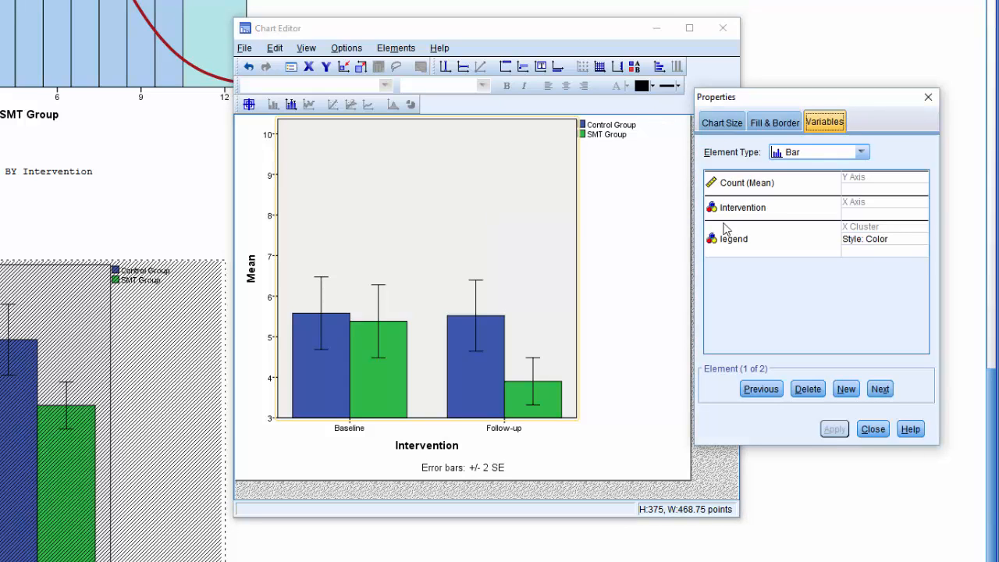
{"action": "left_click", "coordinate": [774, 122]}
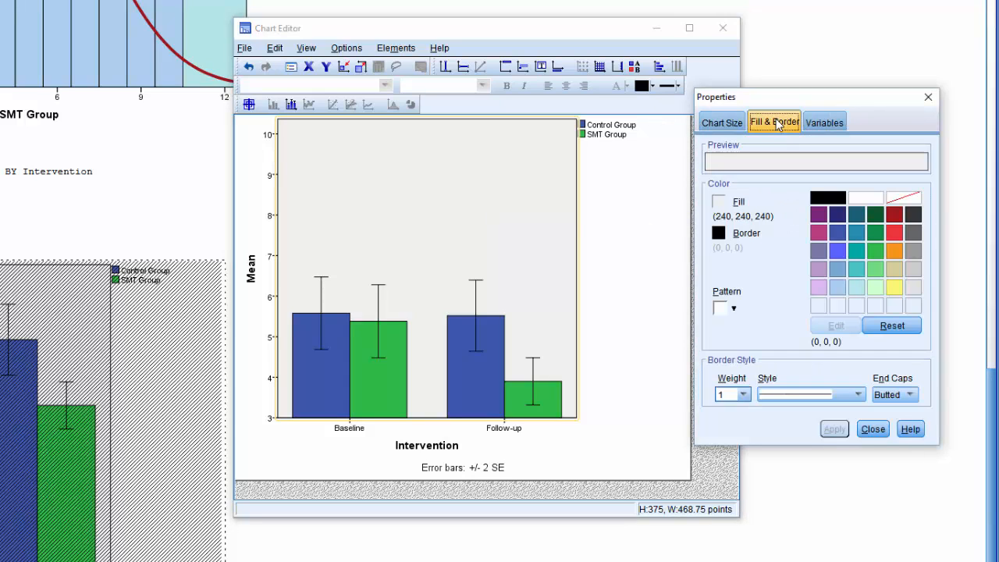
{"action": "left_click", "coordinate": [855, 288]}
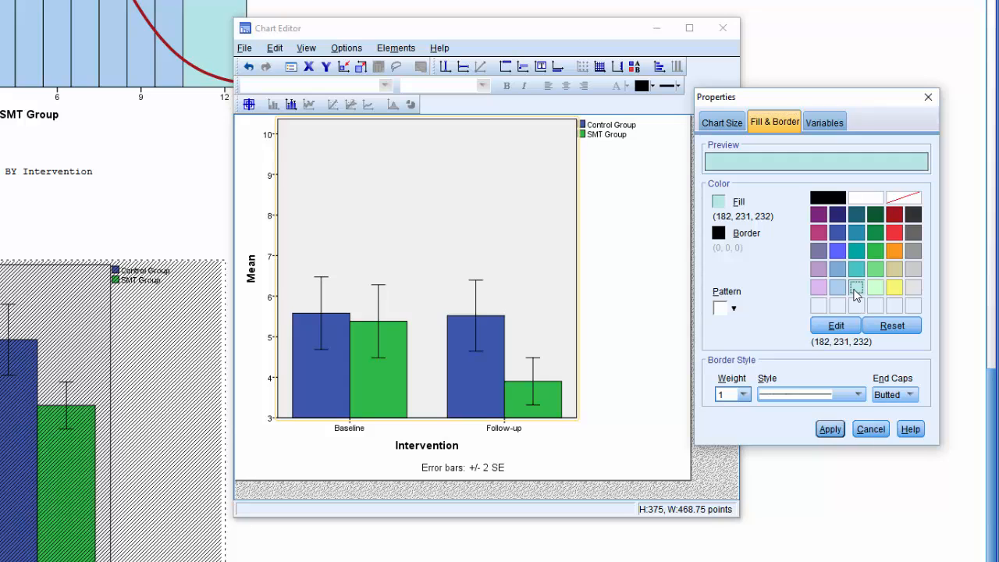
{"action": "left_click", "coordinate": [834, 430]}
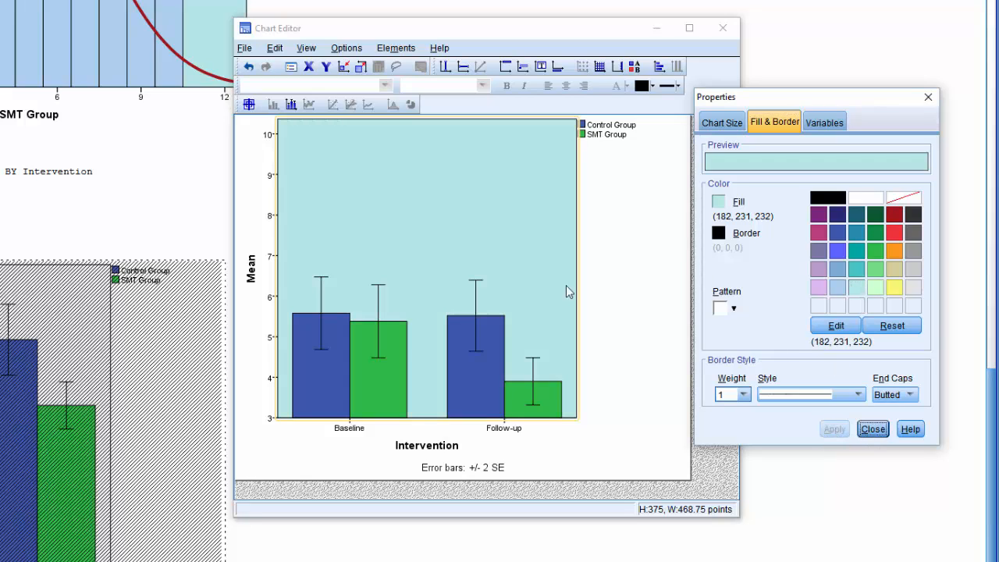
Recolour only the Control Group bars with a light blue fill (172, 208, 238).
{"action": "left_click", "coordinate": [330, 388]}
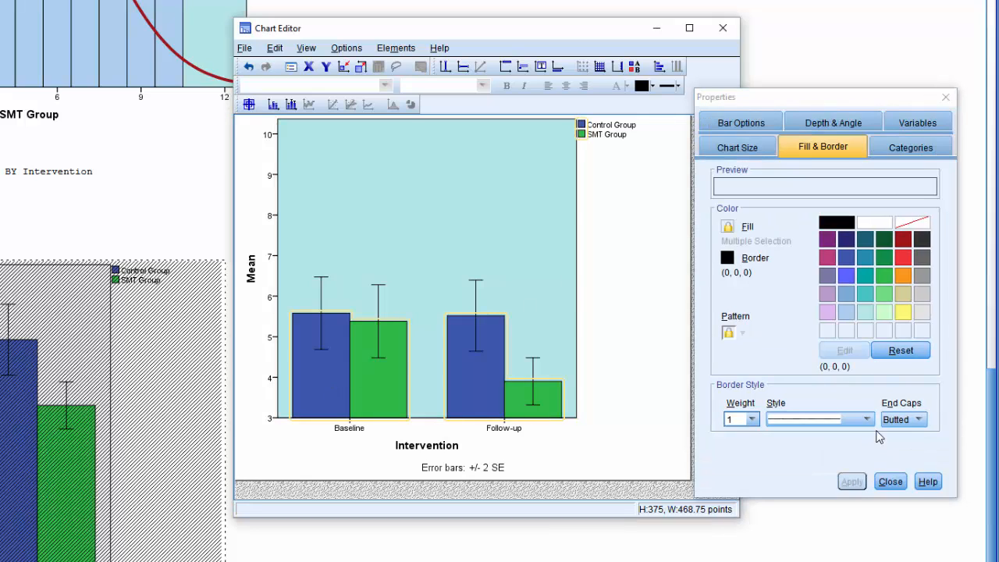
{"action": "left_click", "coordinate": [326, 376]}
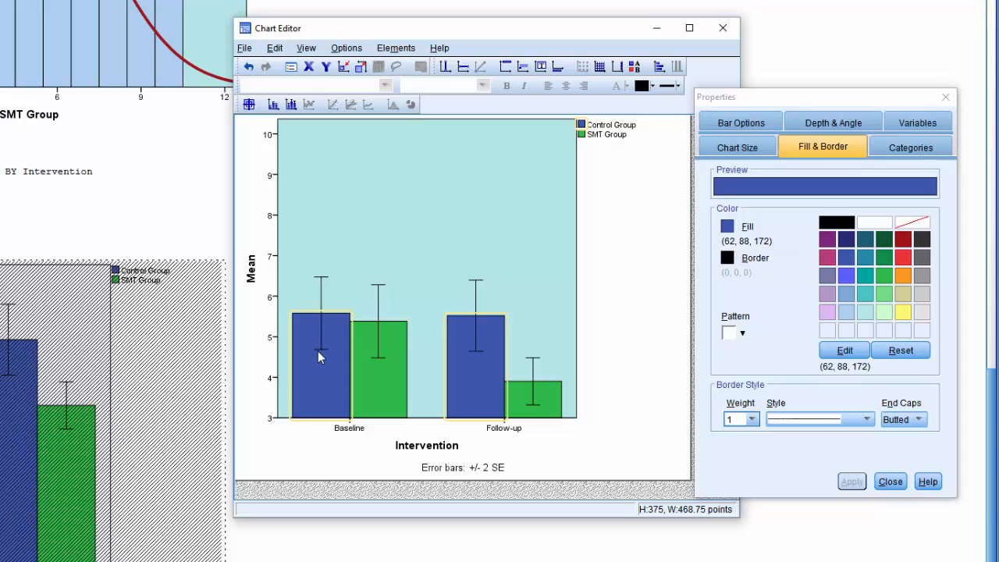
{"action": "left_click", "coordinate": [831, 336]}
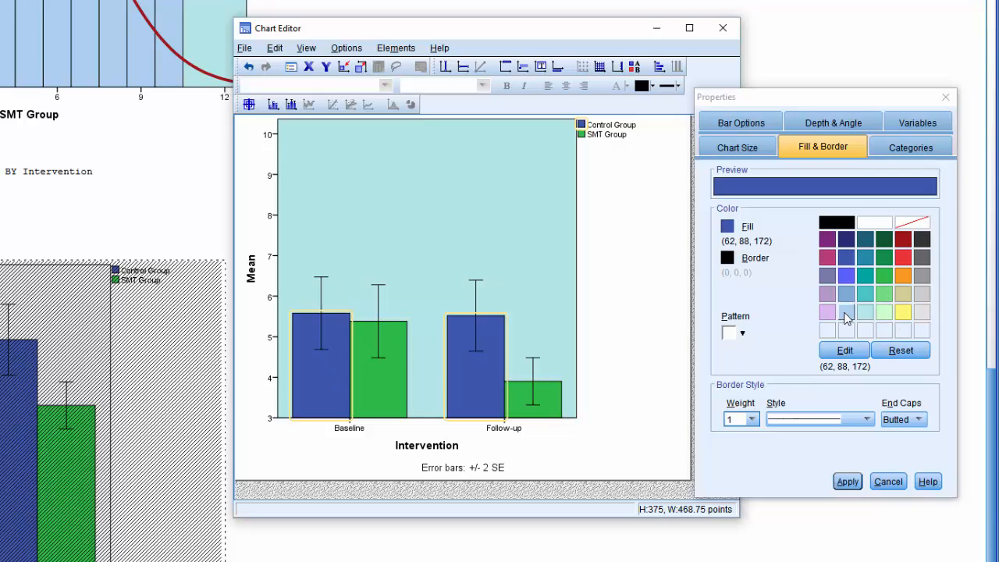
{"action": "left_click", "coordinate": [846, 313]}
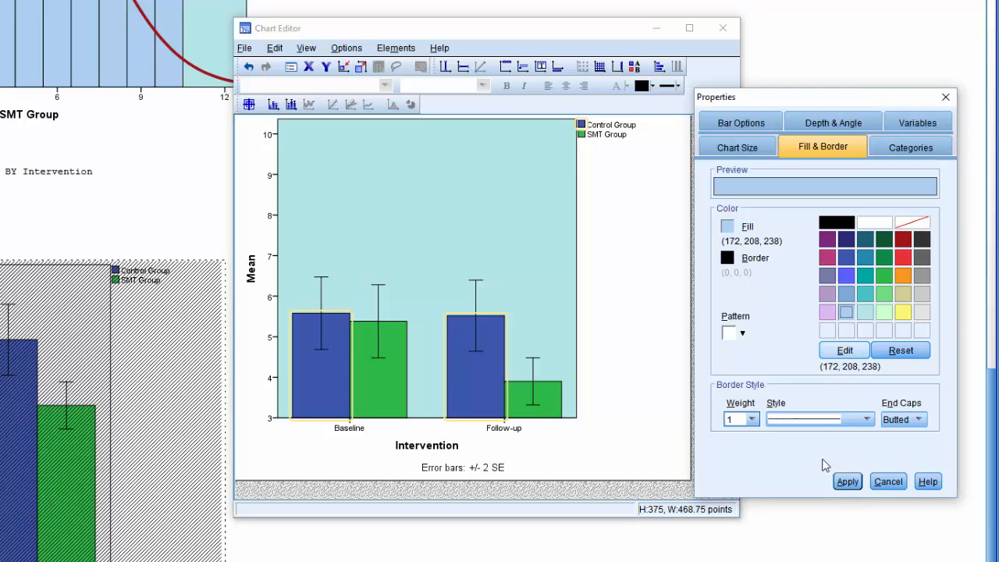
{"action": "left_click", "coordinate": [849, 482]}
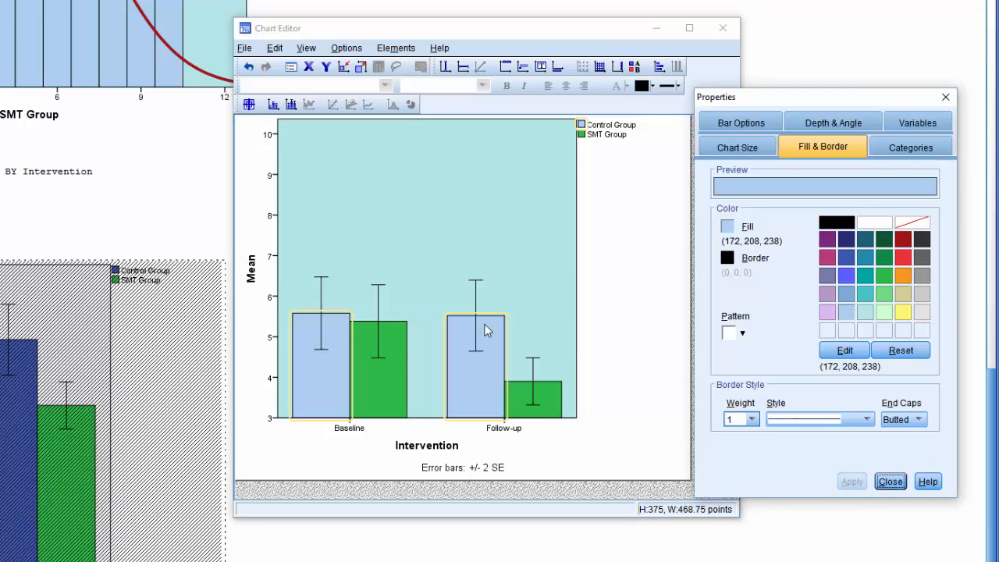
Recolour the SMT Group bars with a light green fill (204, 255, 204) and return to the output with the updated chart.
{"action": "left_click", "coordinate": [388, 375]}
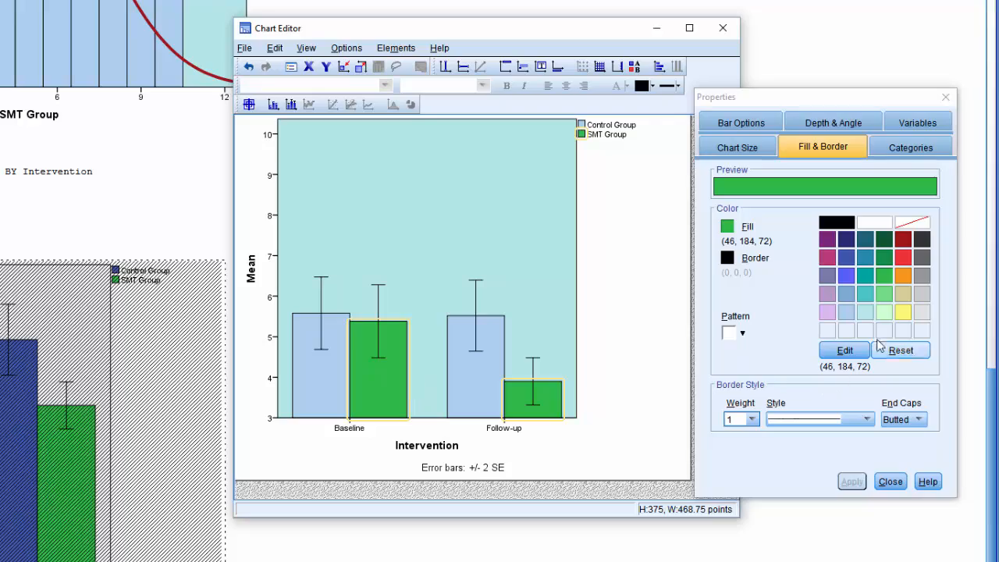
{"action": "left_click", "coordinate": [887, 314]}
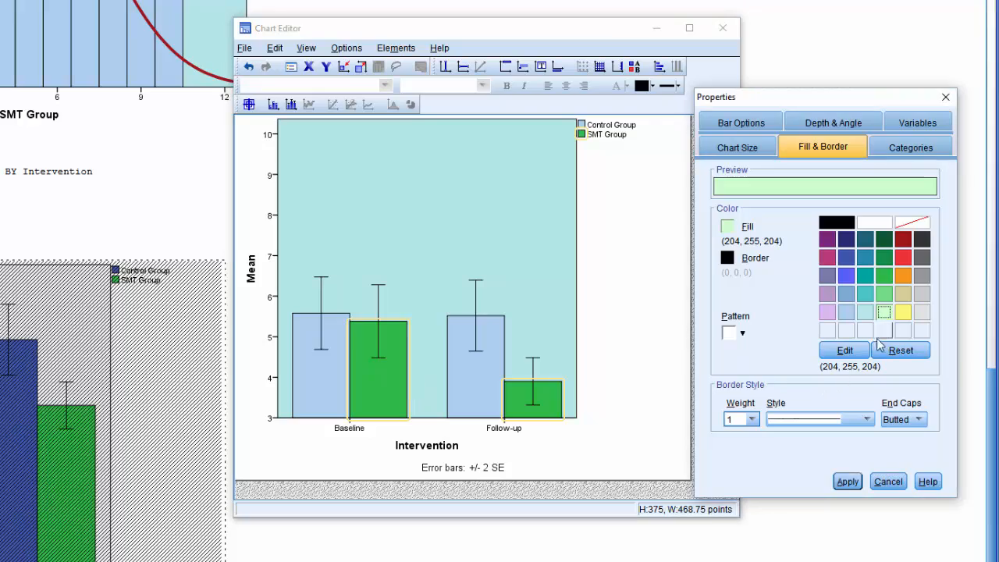
{"action": "left_click", "coordinate": [851, 482]}
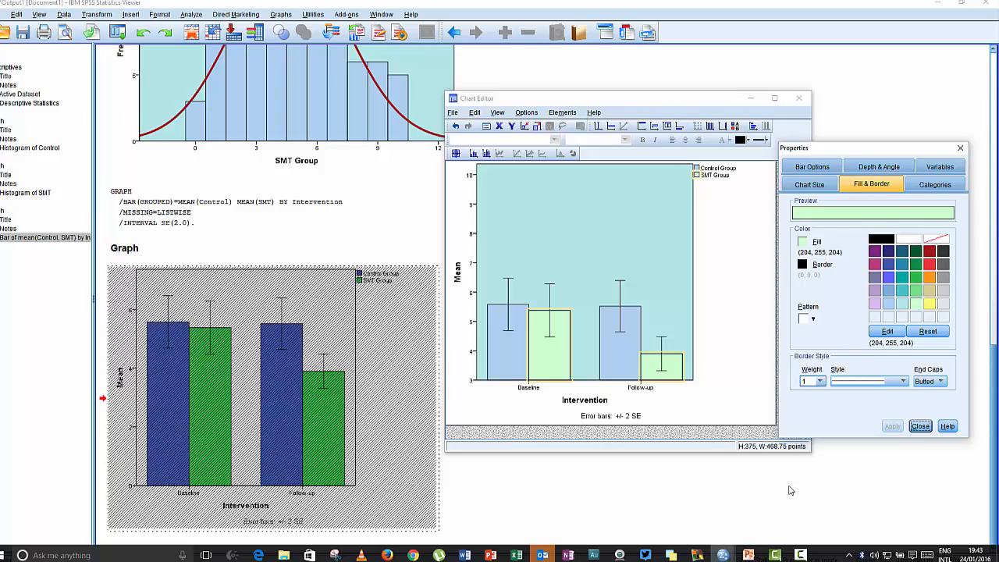
{"action": "left_click", "coordinate": [791, 484]}
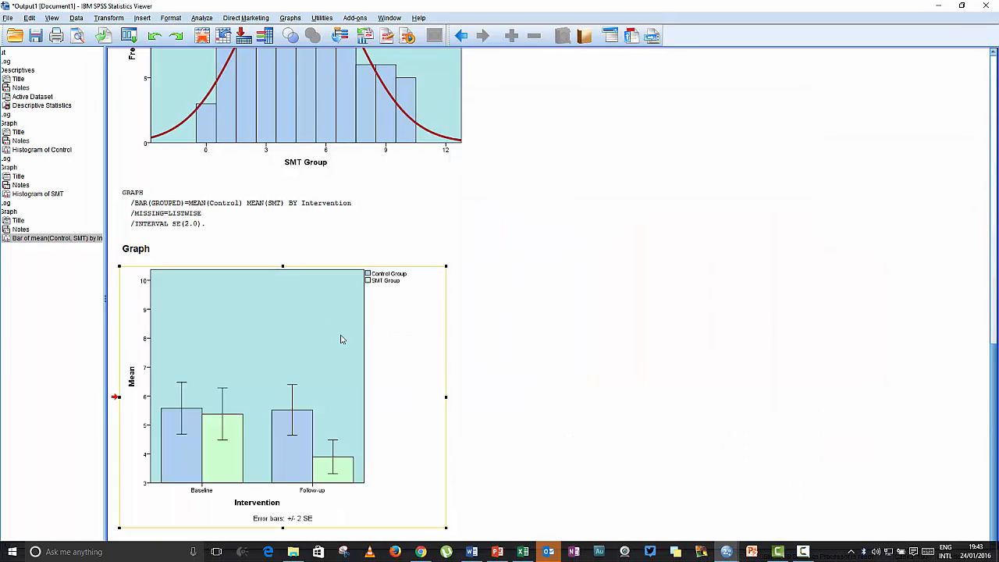
{"action": "left_click", "coordinate": [405, 337]}
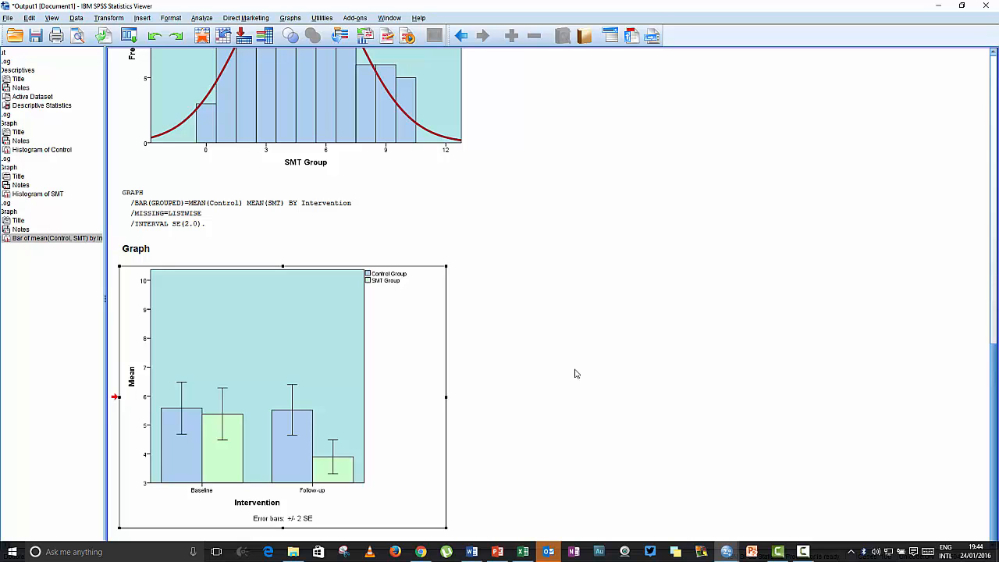
Set up an Independent-Samples T Test with Control Group and SMT Group as test variables and Intervention as the grouping variable.
{"action": "left_click", "coordinate": [203, 20]}
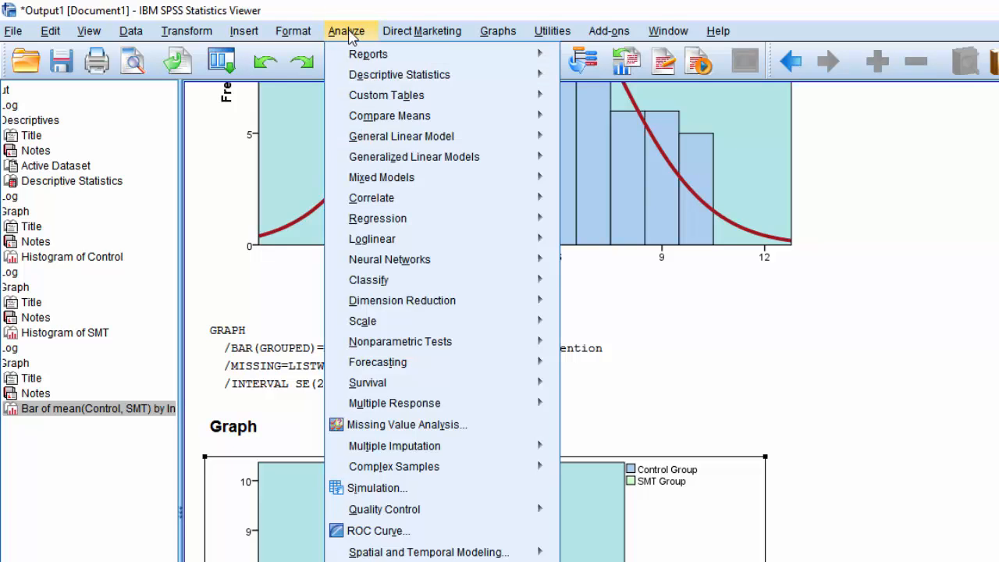
{"action": "mouse_move", "coordinate": [375, 199]}
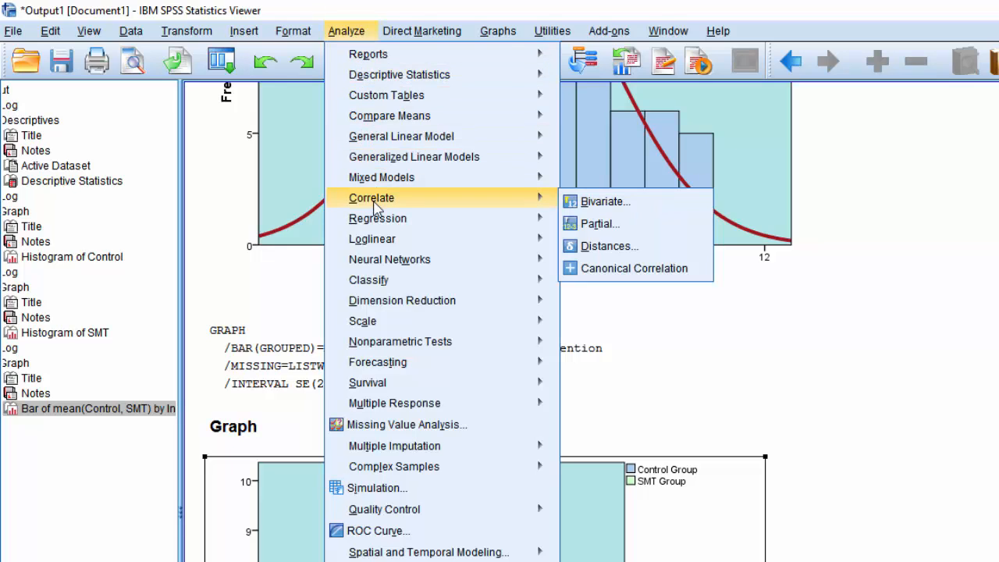
{"action": "mouse_move", "coordinate": [390, 119]}
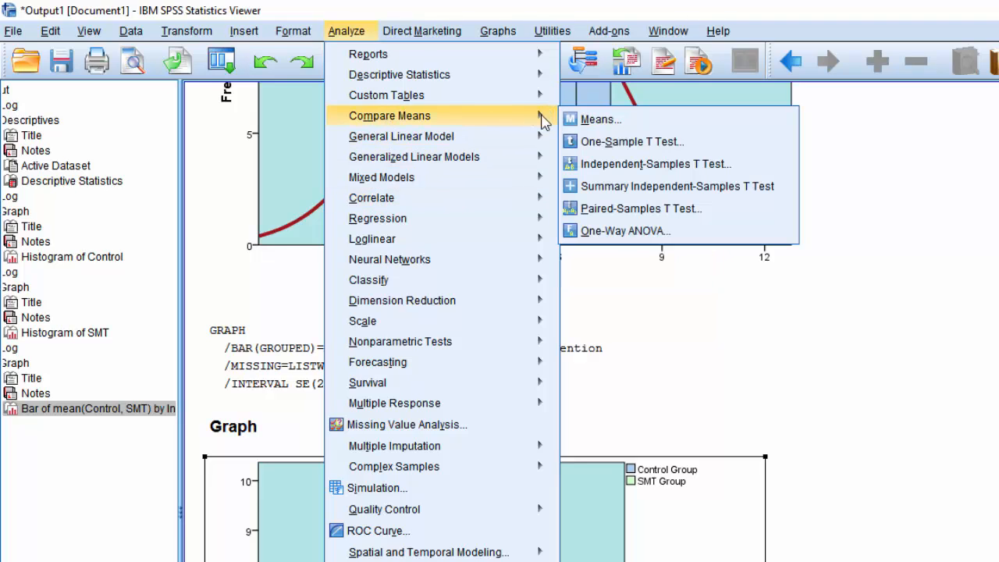
{"action": "left_click", "coordinate": [640, 164]}
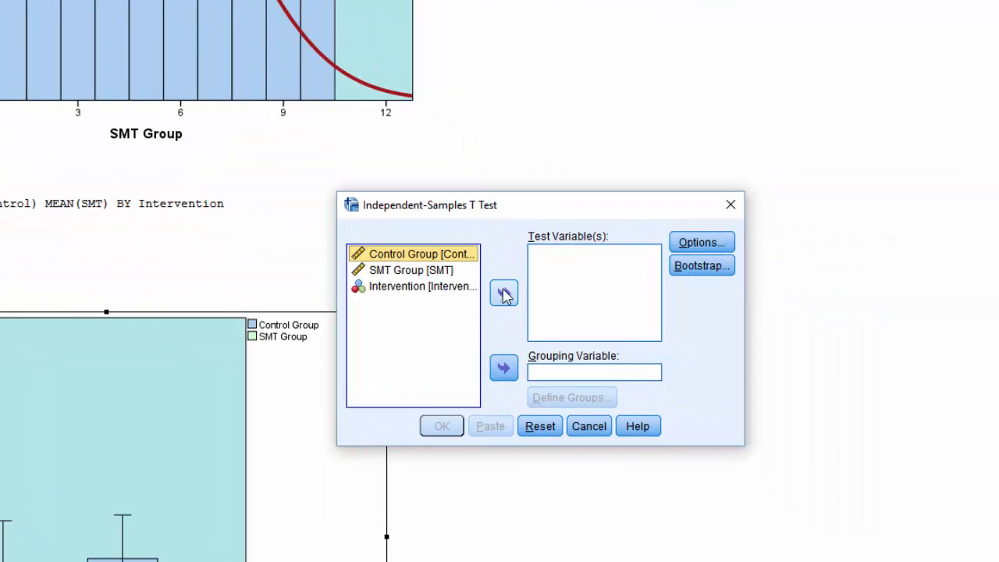
{"action": "left_click", "coordinate": [667, 356]}
{"action": "double_click", "coordinate": [410, 254]}
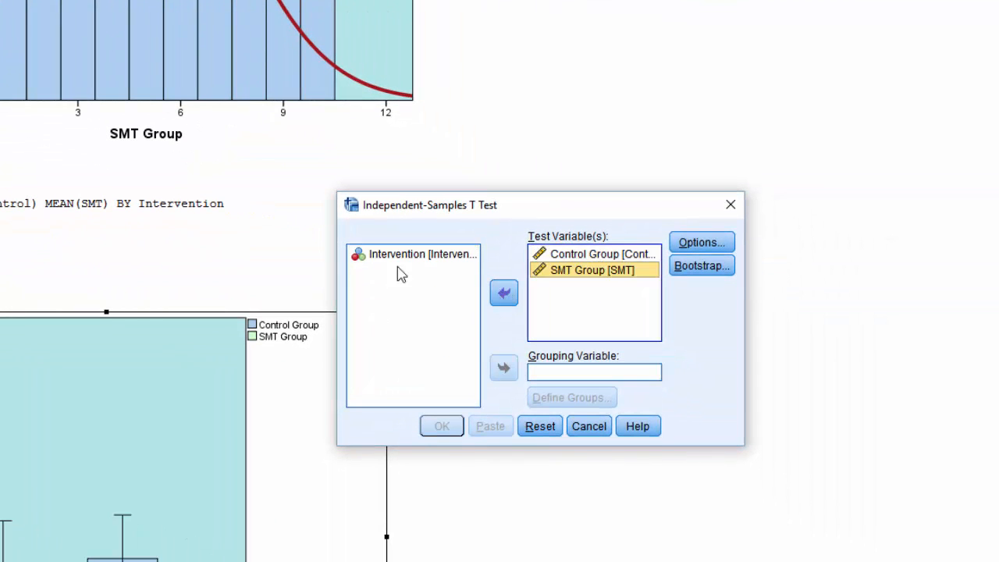
{"action": "double_click", "coordinate": [403, 256]}
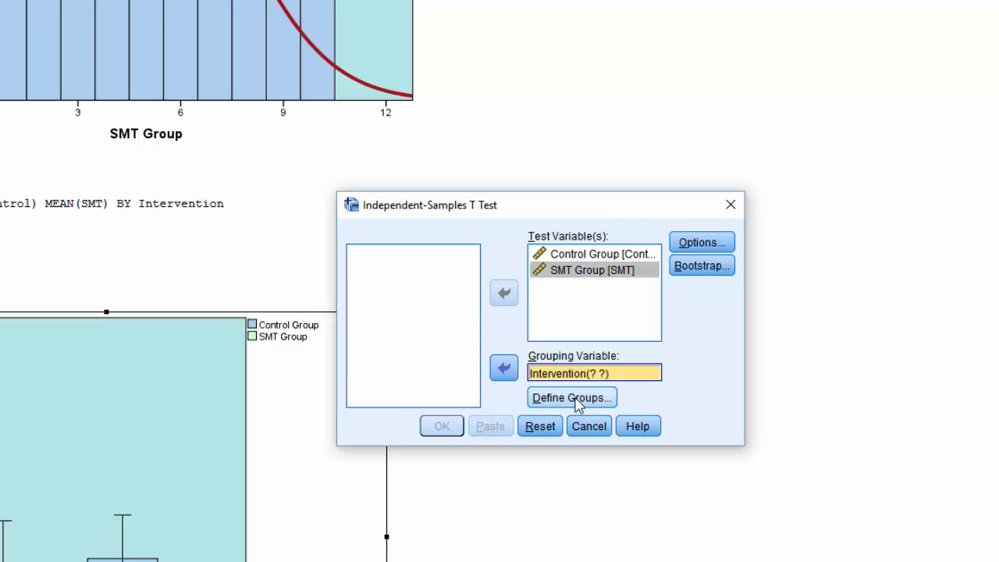
Define the Intervention groups by specified values, with Group 1 as 1 and Group 2 as 2.
{"action": "left_click", "coordinate": [577, 400]}
{"action": "left_click", "coordinate": [544, 300]}
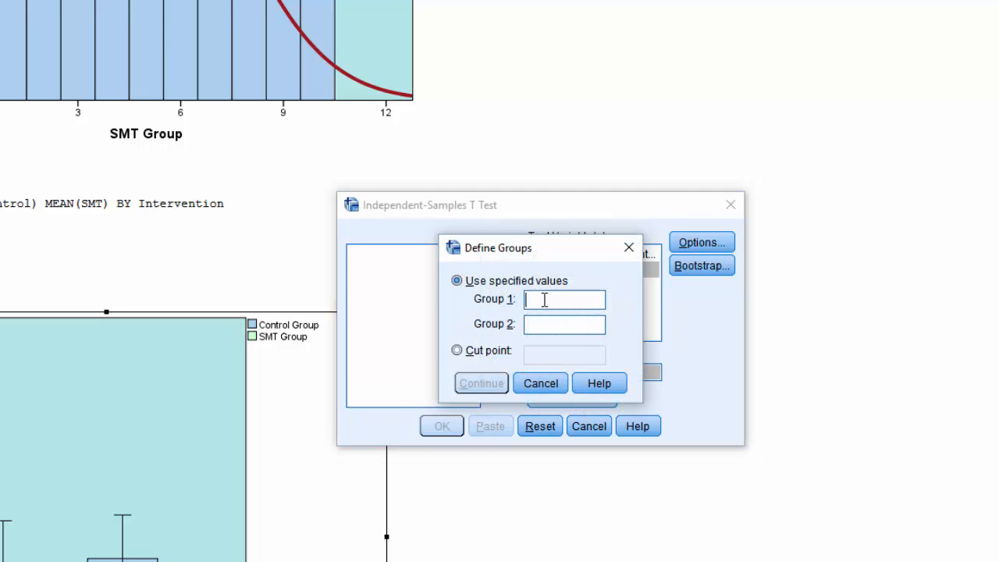
{"action": "type", "text": "1"}
{"action": "left_click", "coordinate": [551, 326]}
{"action": "type", "text": "2"}
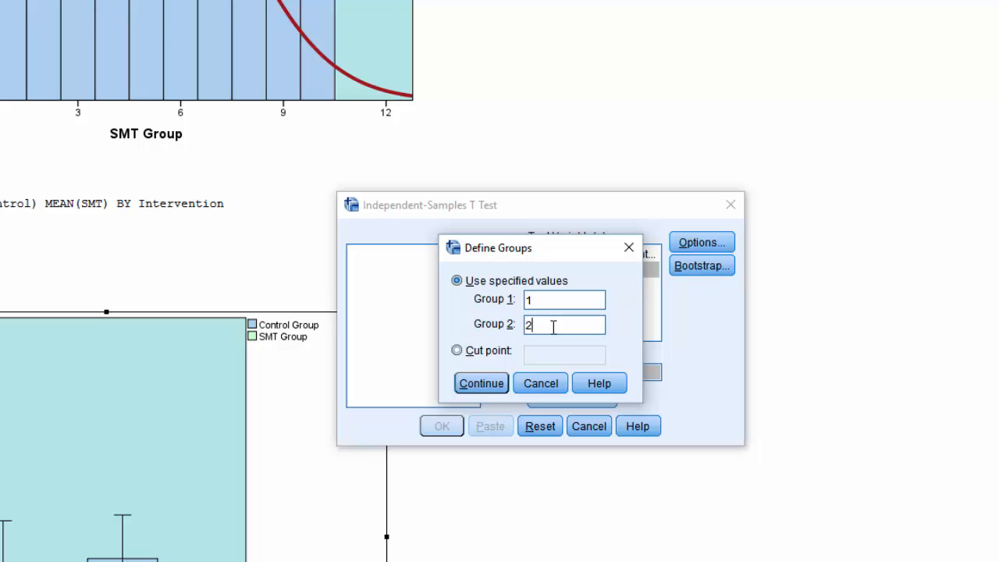
{"action": "left_click", "coordinate": [471, 384]}
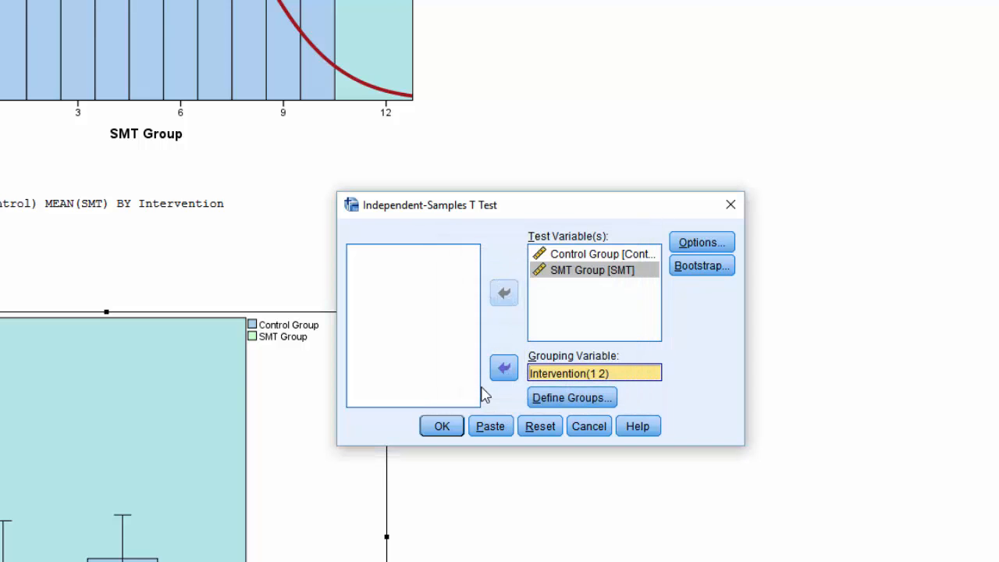
Check the t test's confidence interval and missing value options without changing them, and run the test.
{"action": "left_click", "coordinate": [702, 245]}
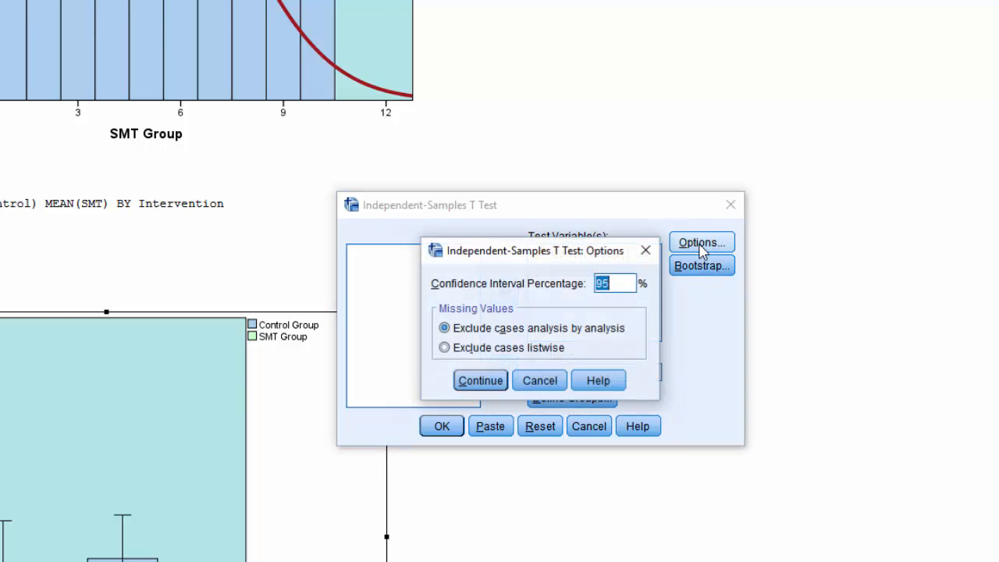
{"action": "left_click", "coordinate": [541, 382]}
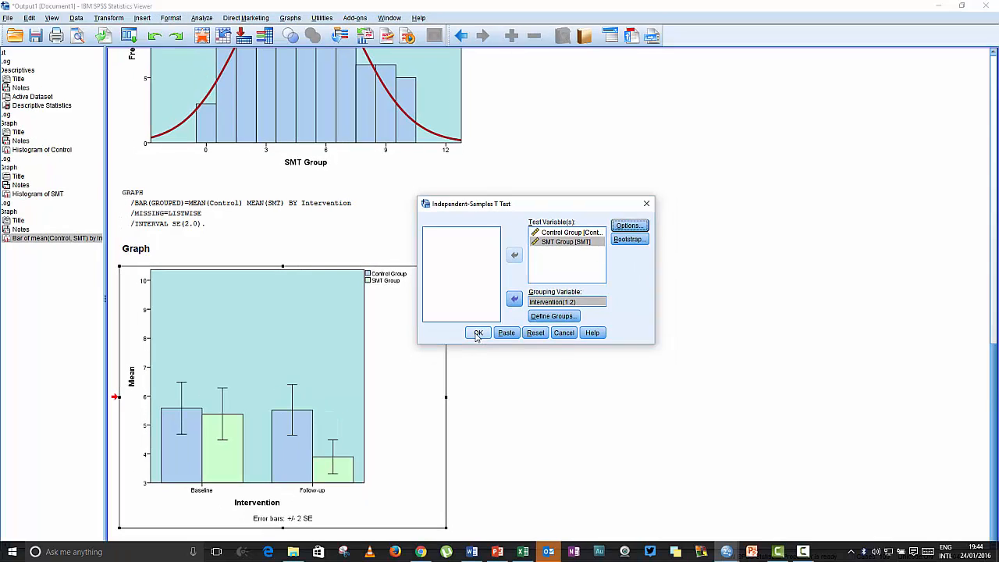
{"action": "left_click", "coordinate": [477, 334]}
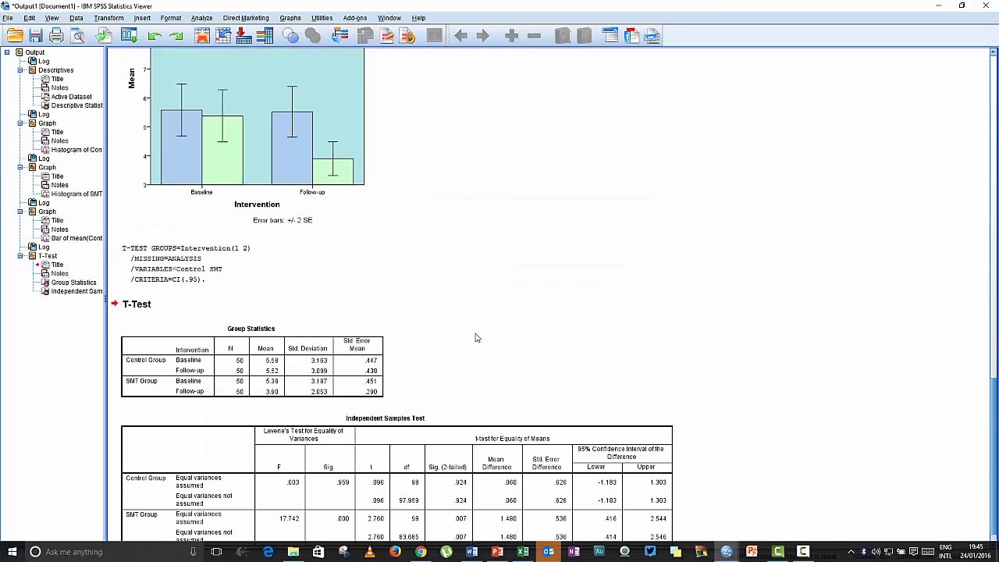
Reduce the clustered bar chart's height in the output and bring the T-Test tables beneath it into view.
{"action": "scroll", "coordinate": [464, 243], "scroll_direction": "up", "scroll_amount": 5}
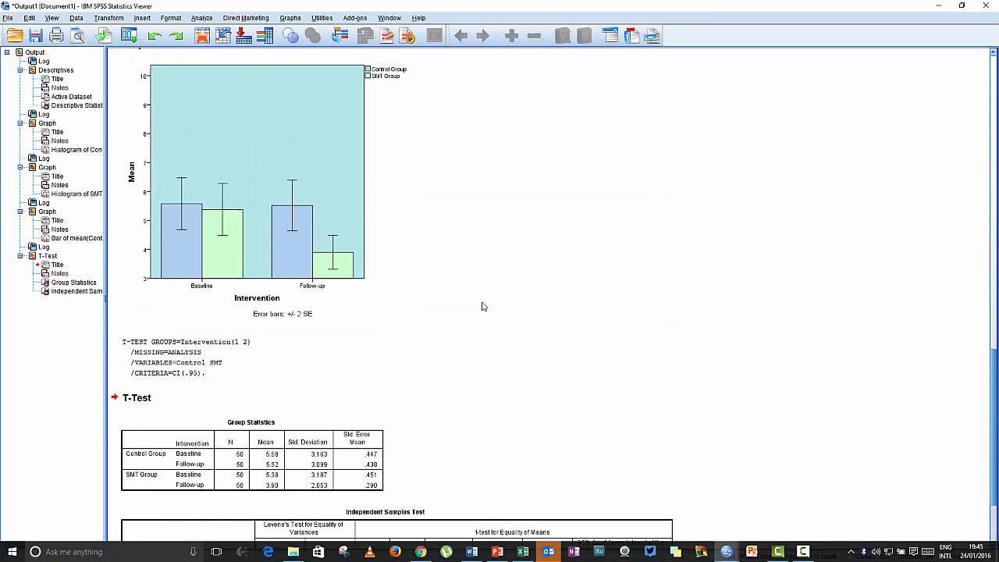
{"action": "left_click", "coordinate": [306, 208]}
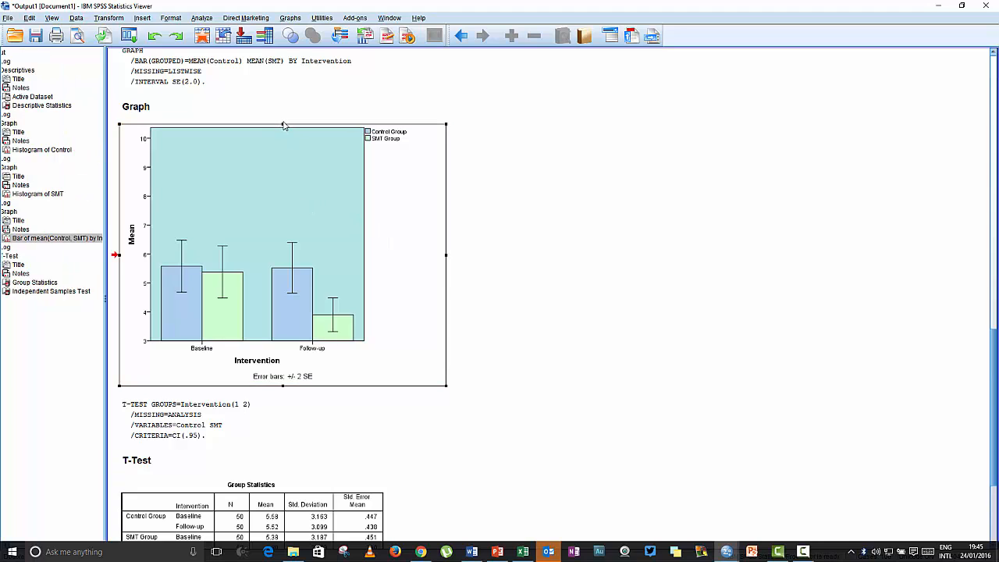
{"action": "left_click_drag", "start_coordinate": [282, 150], "coordinate": [274, 211]}
{"action": "scroll", "coordinate": [558, 279], "scroll_direction": "down", "scroll_amount": 3}
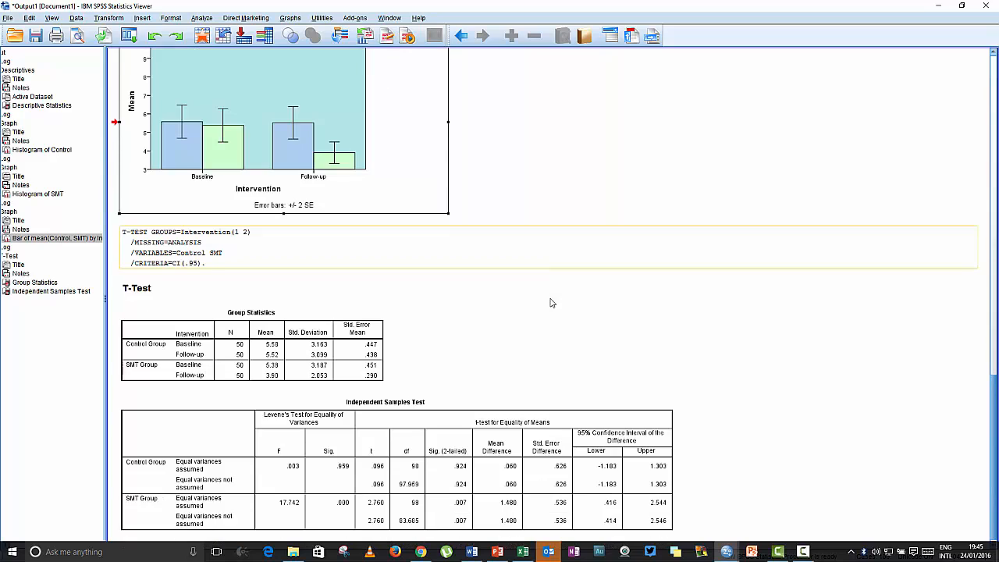